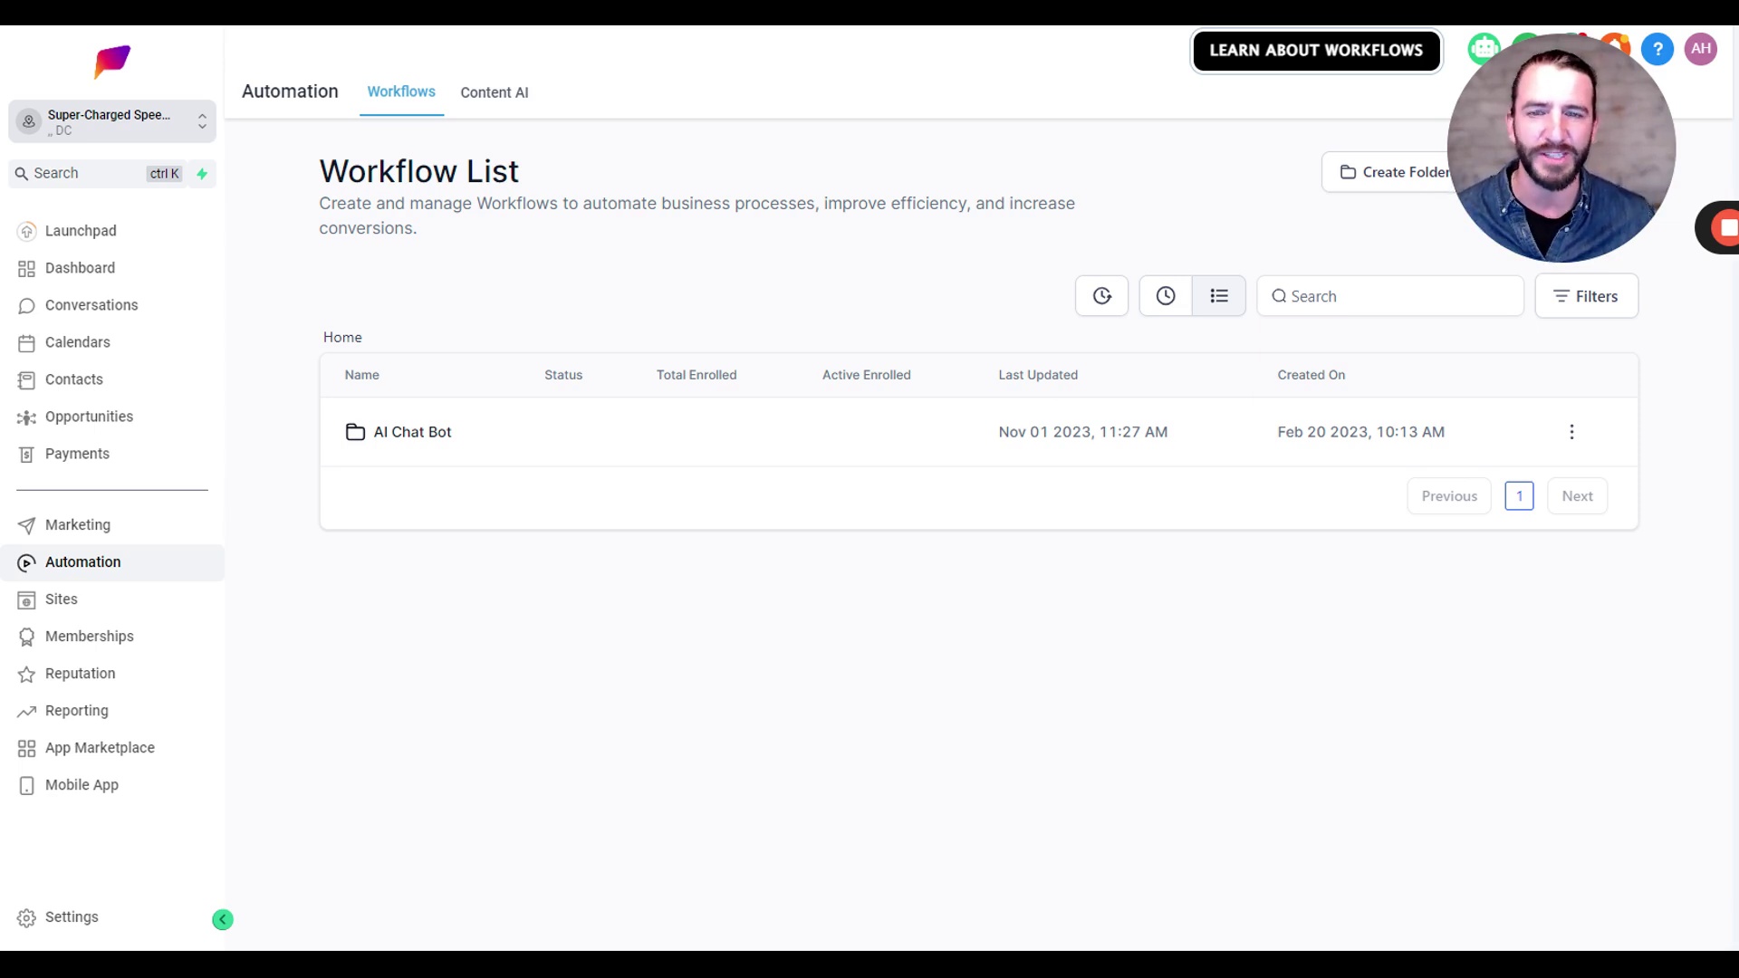
# - Open the account Settings area at the Business Profile page
pyautogui.click(127, 919)
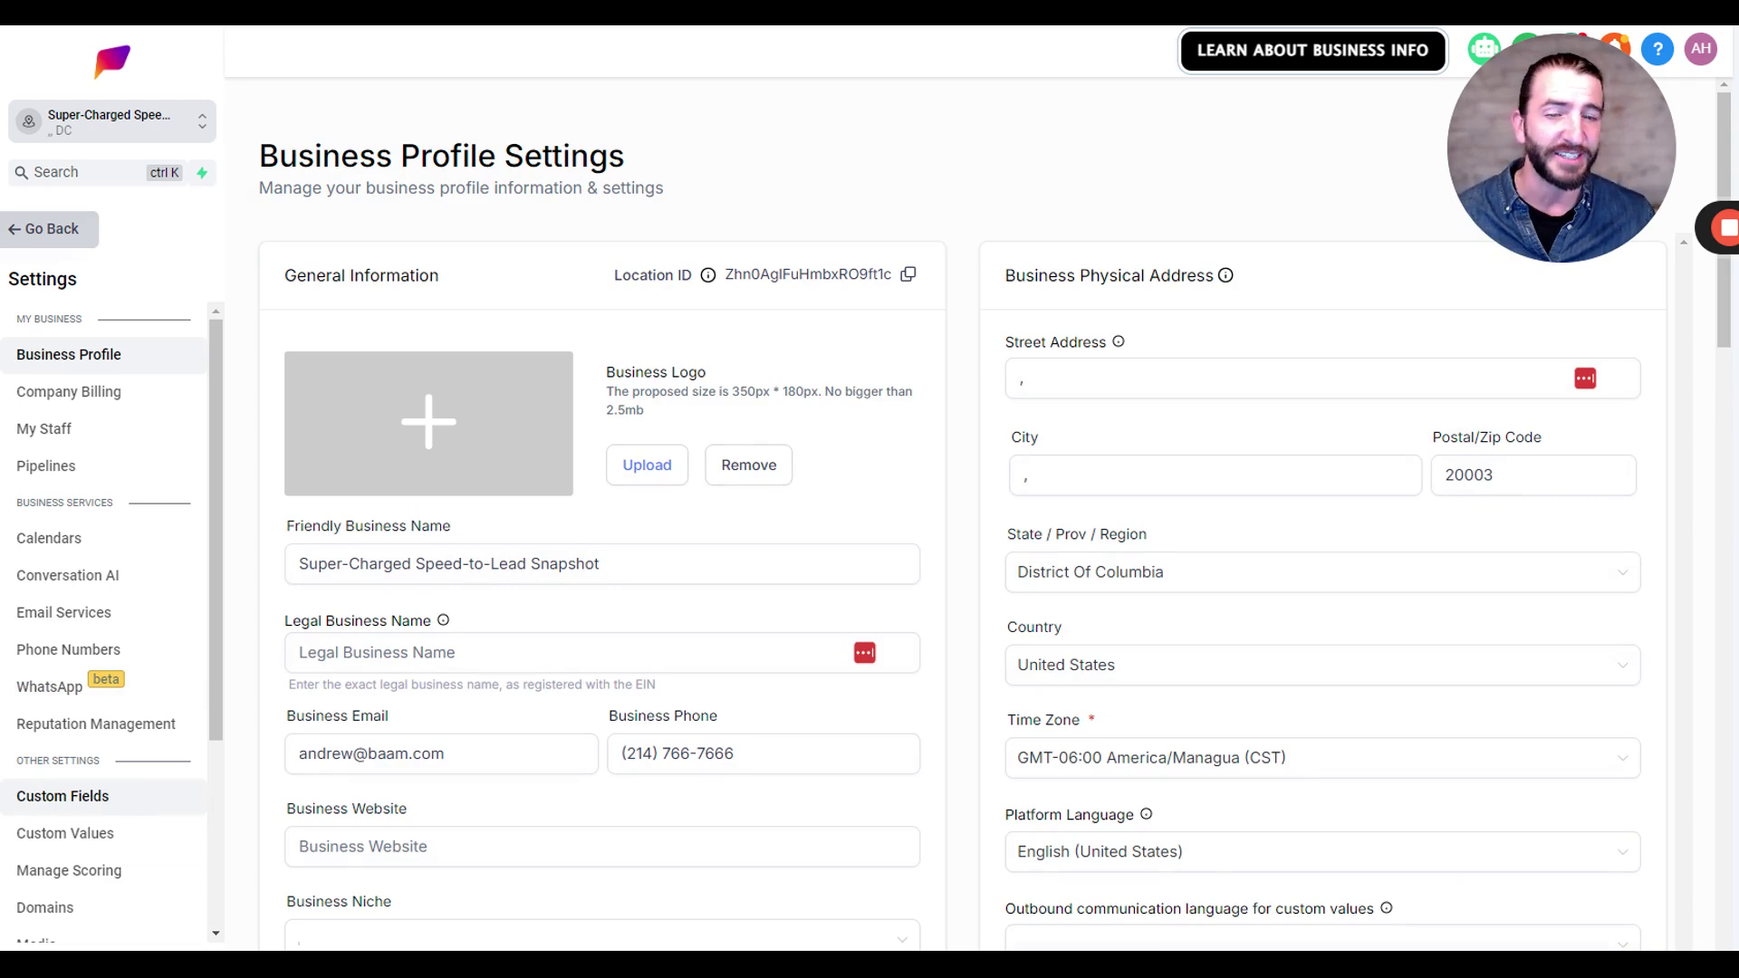
# - Filter the custom fields by 'response' and select the Response Channel field
pyautogui.click(139, 807)
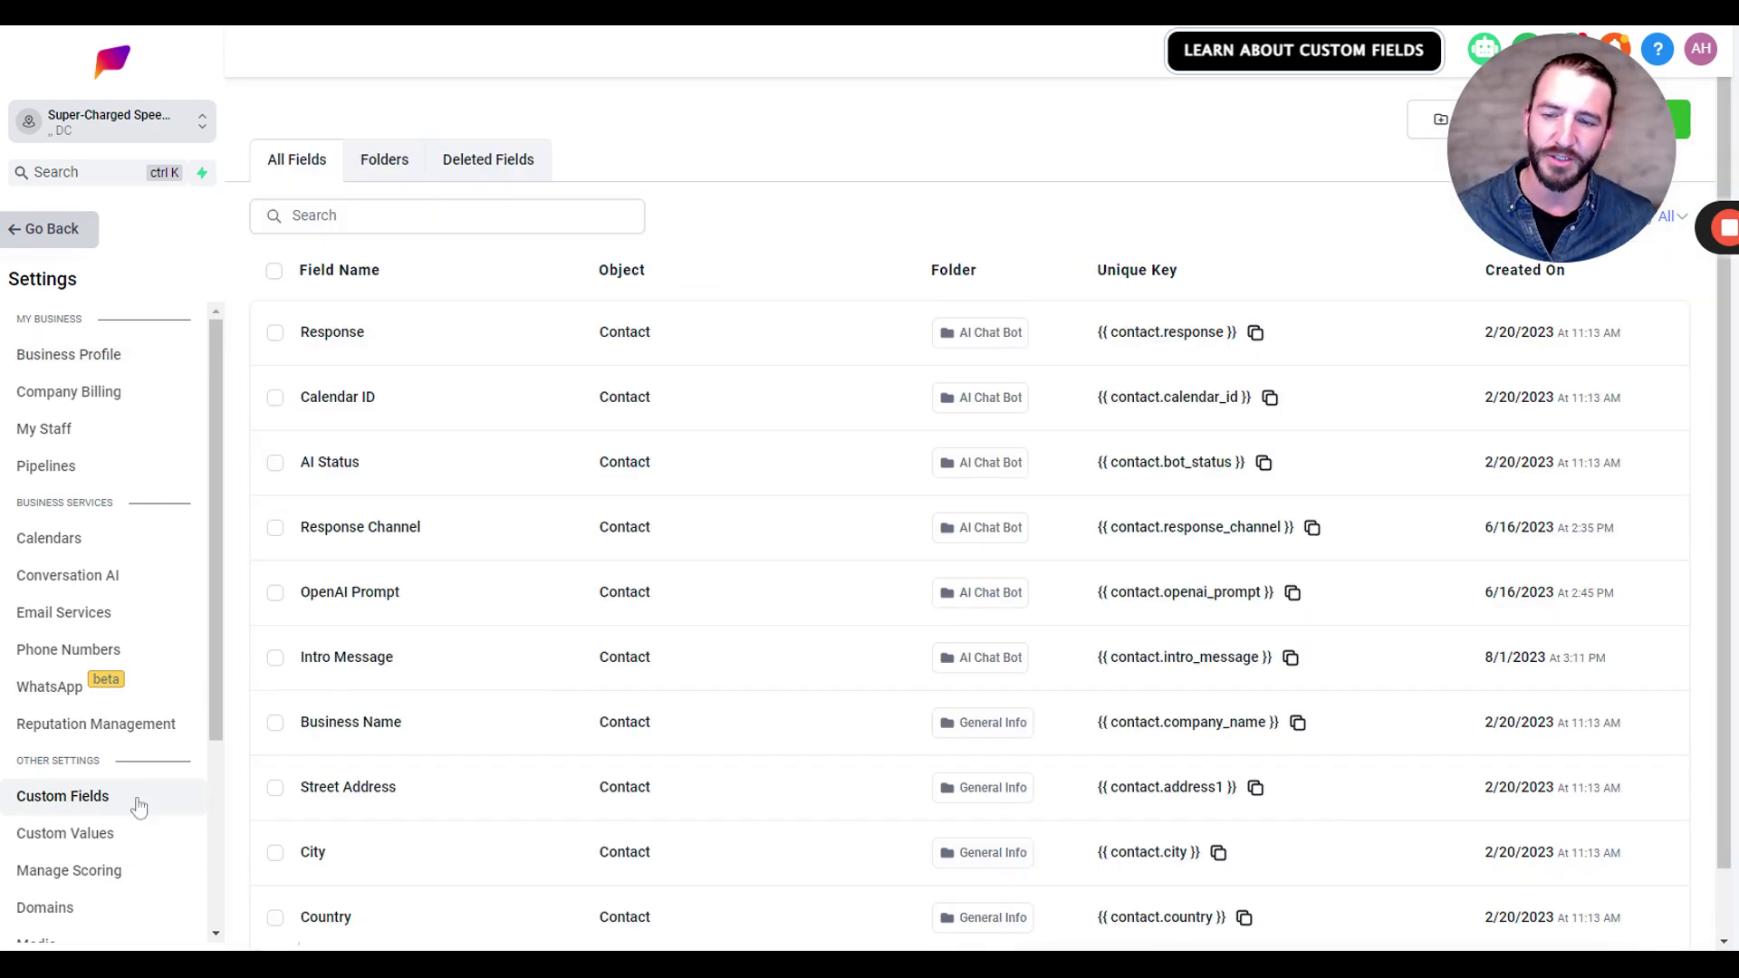
pyautogui.write('response')
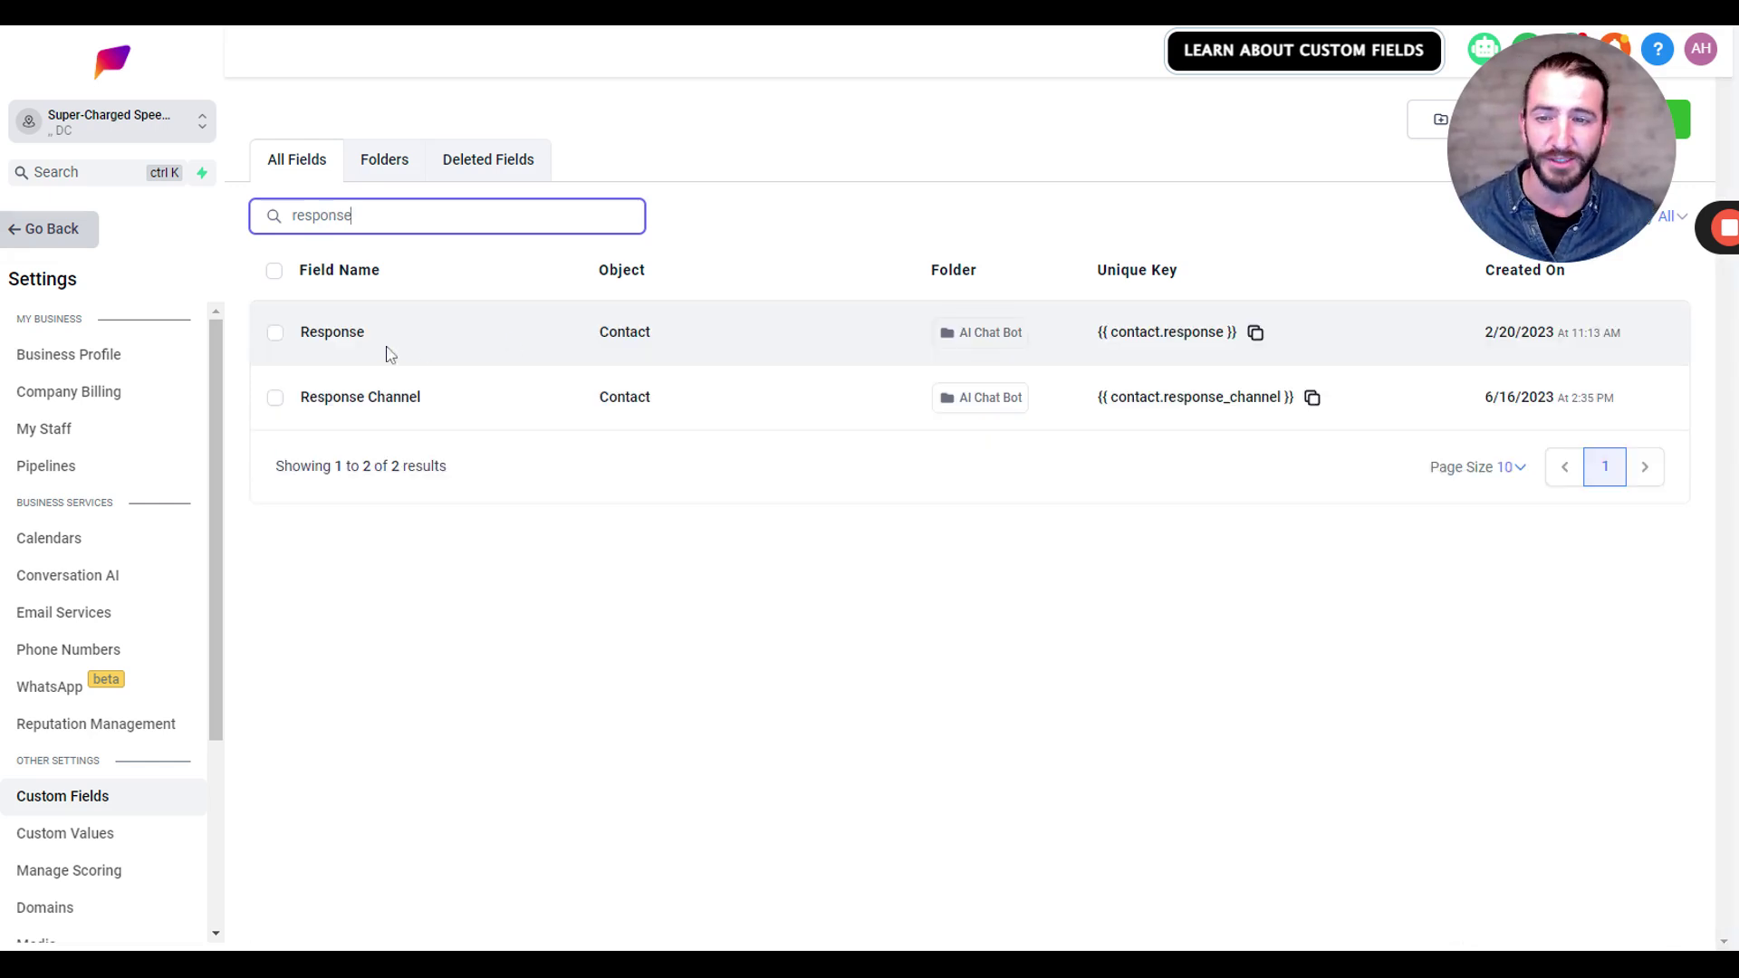
pyautogui.click(275, 399)
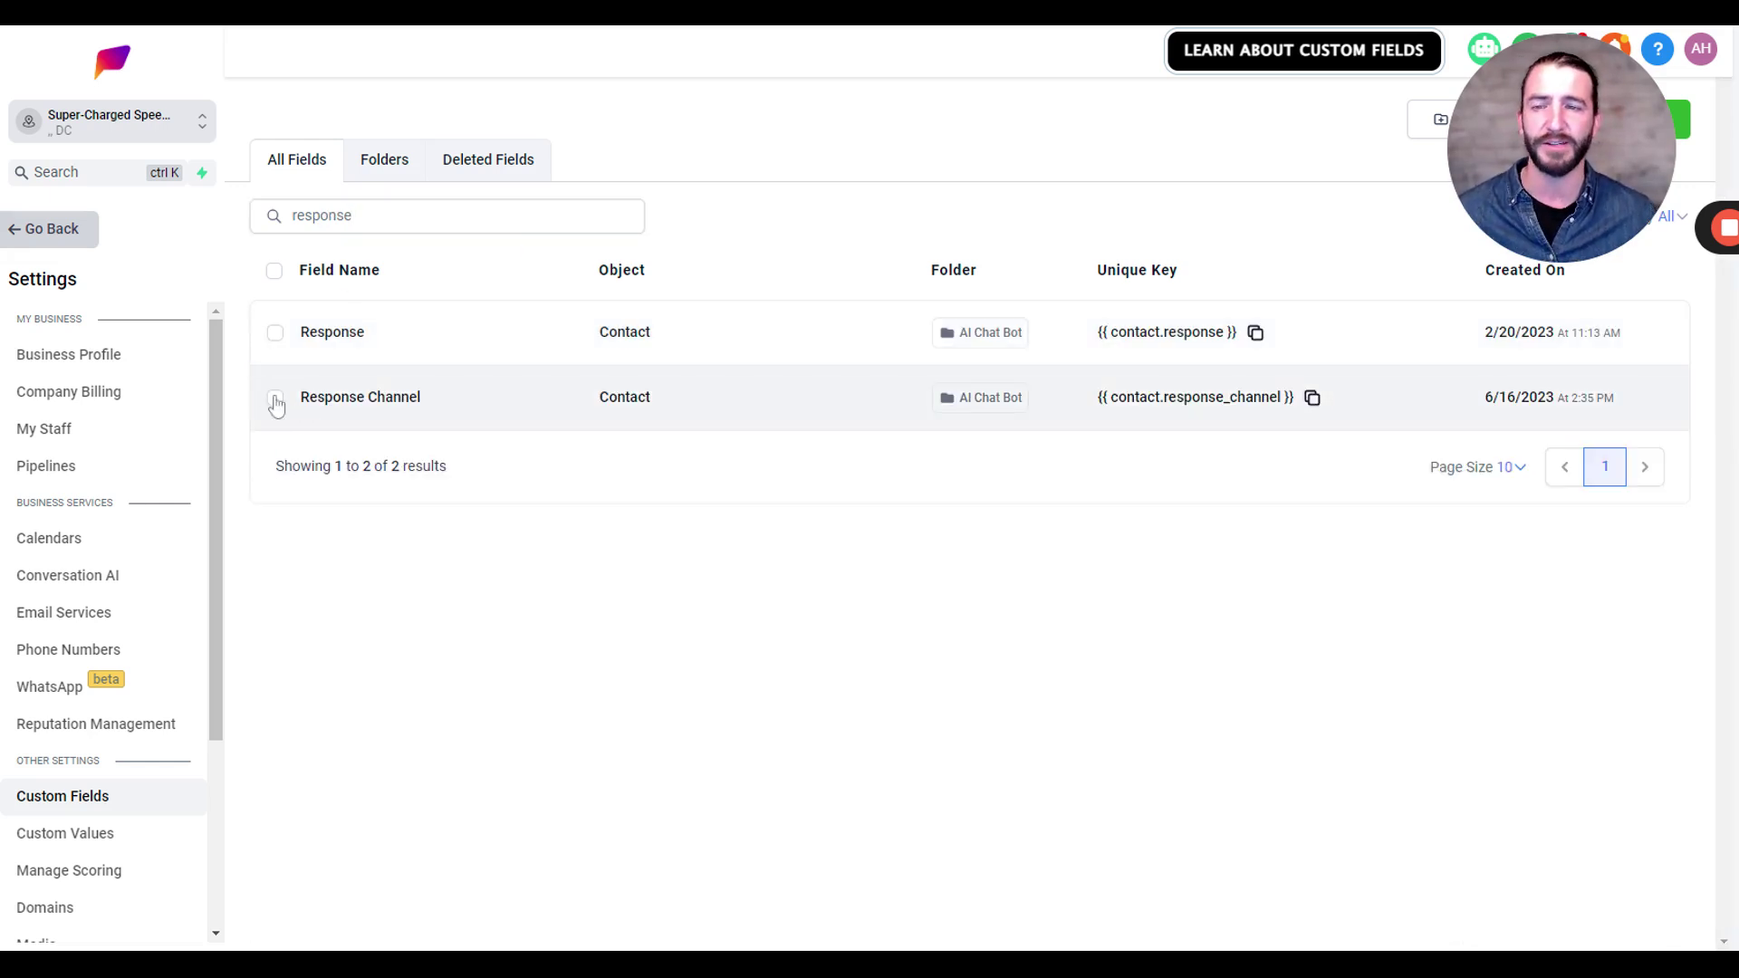
# - Bulk-edit Response Channel to confirm its WhatsApp option exists, then close without changes
pyautogui.click(402, 273)
pyautogui.click(466, 286)
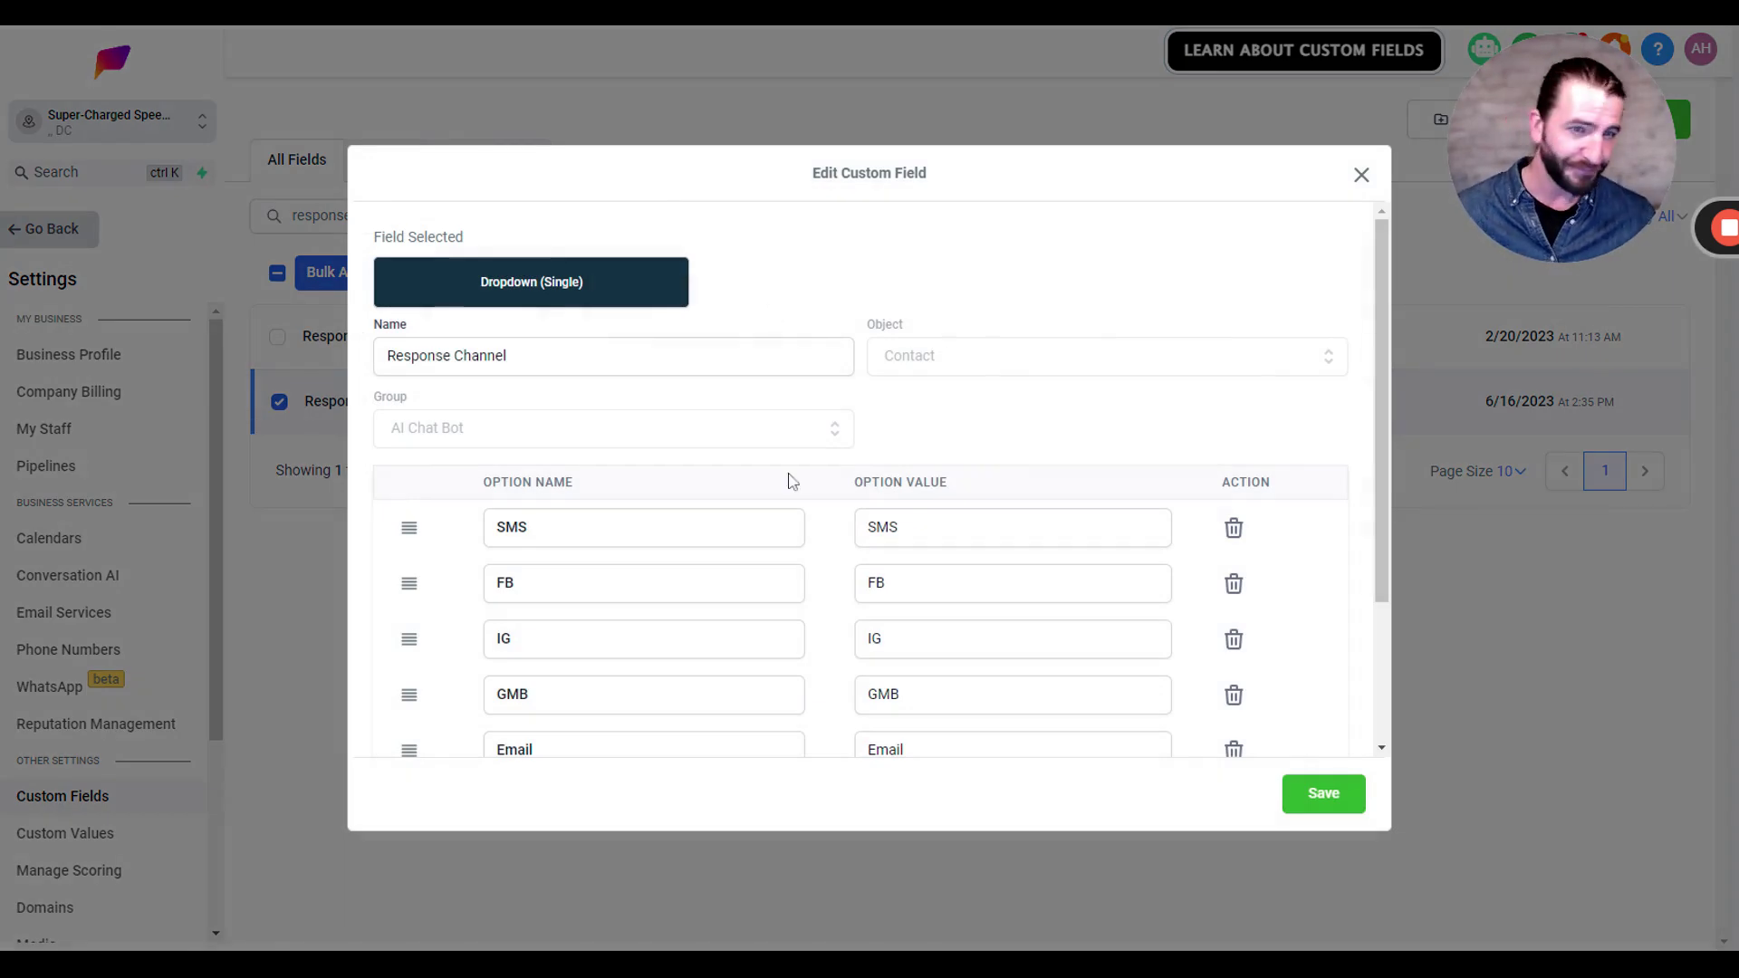
pyautogui.scroll(-3, 791, 480)
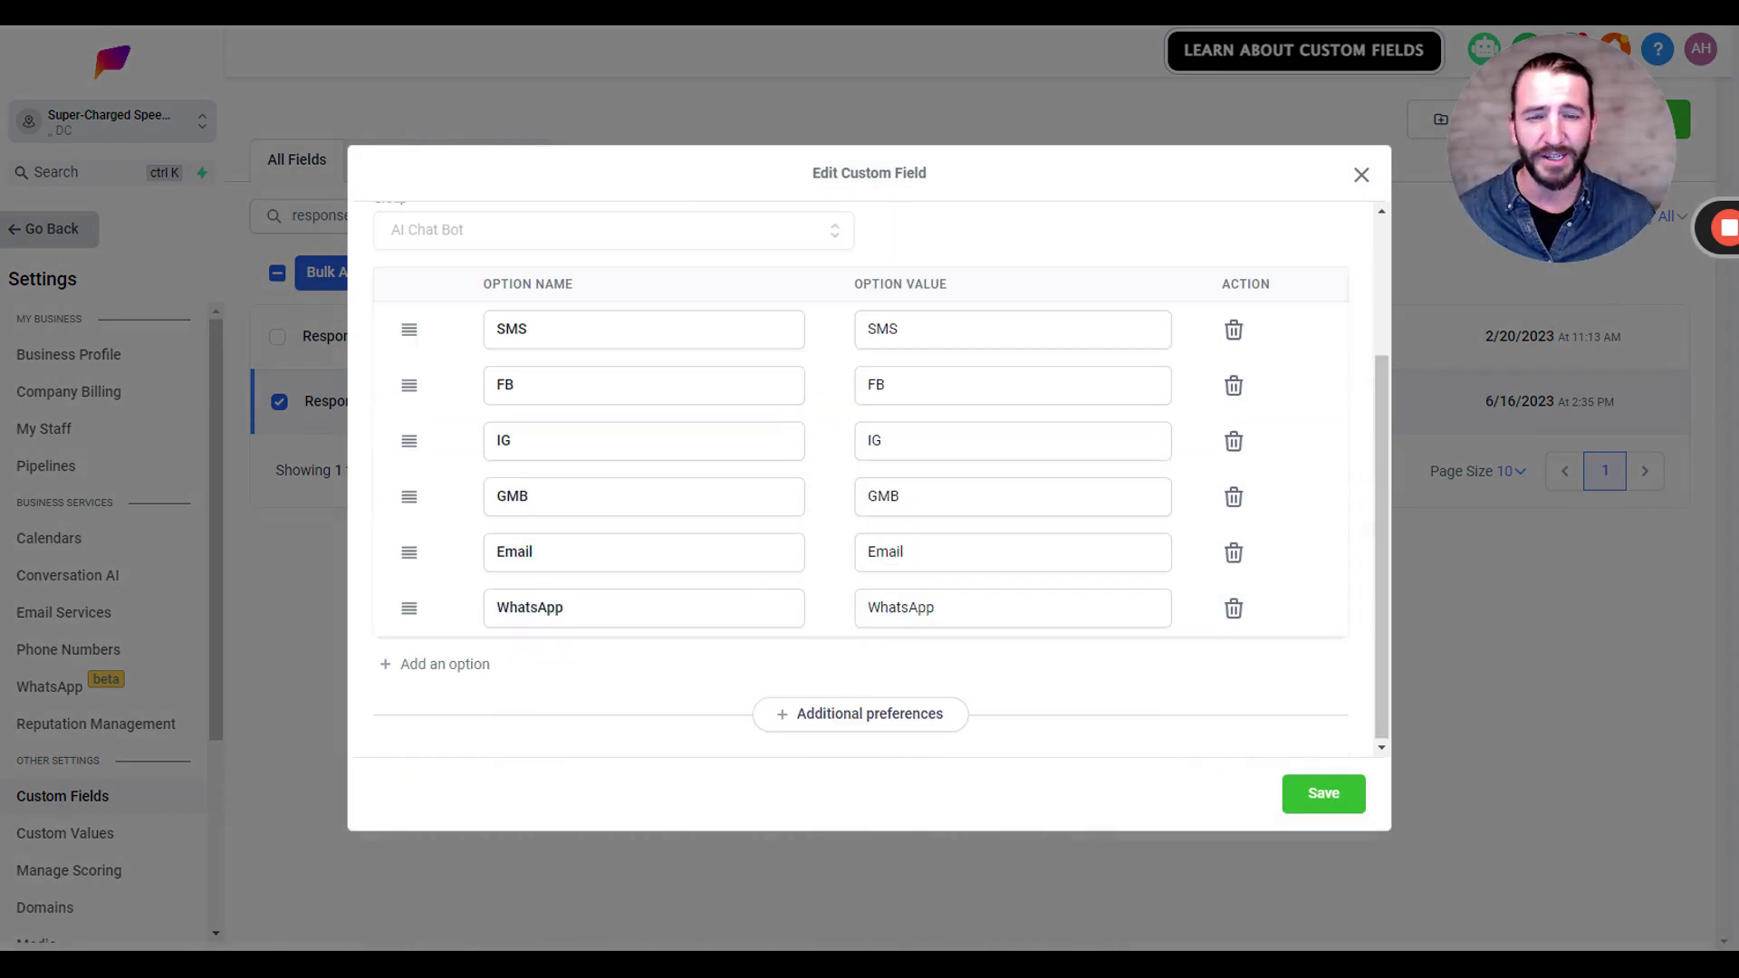
pyautogui.press('Tab')
pyautogui.hotkey('shift', 'Tab')
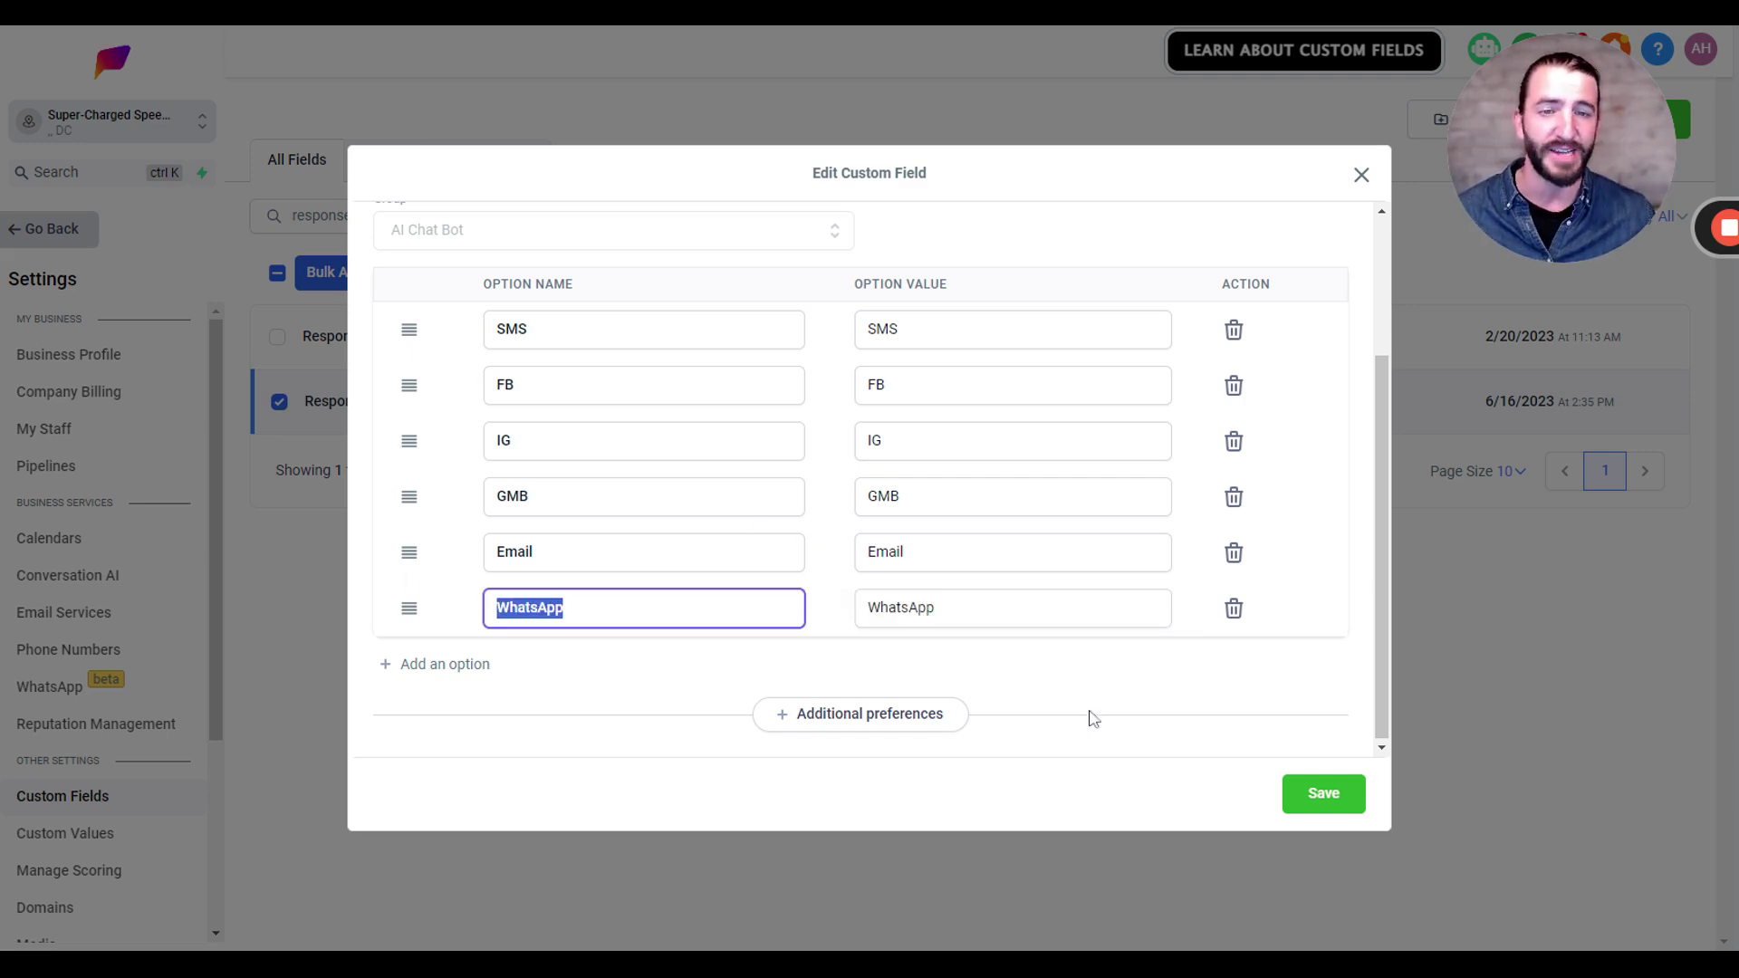
pyautogui.press('Tab')
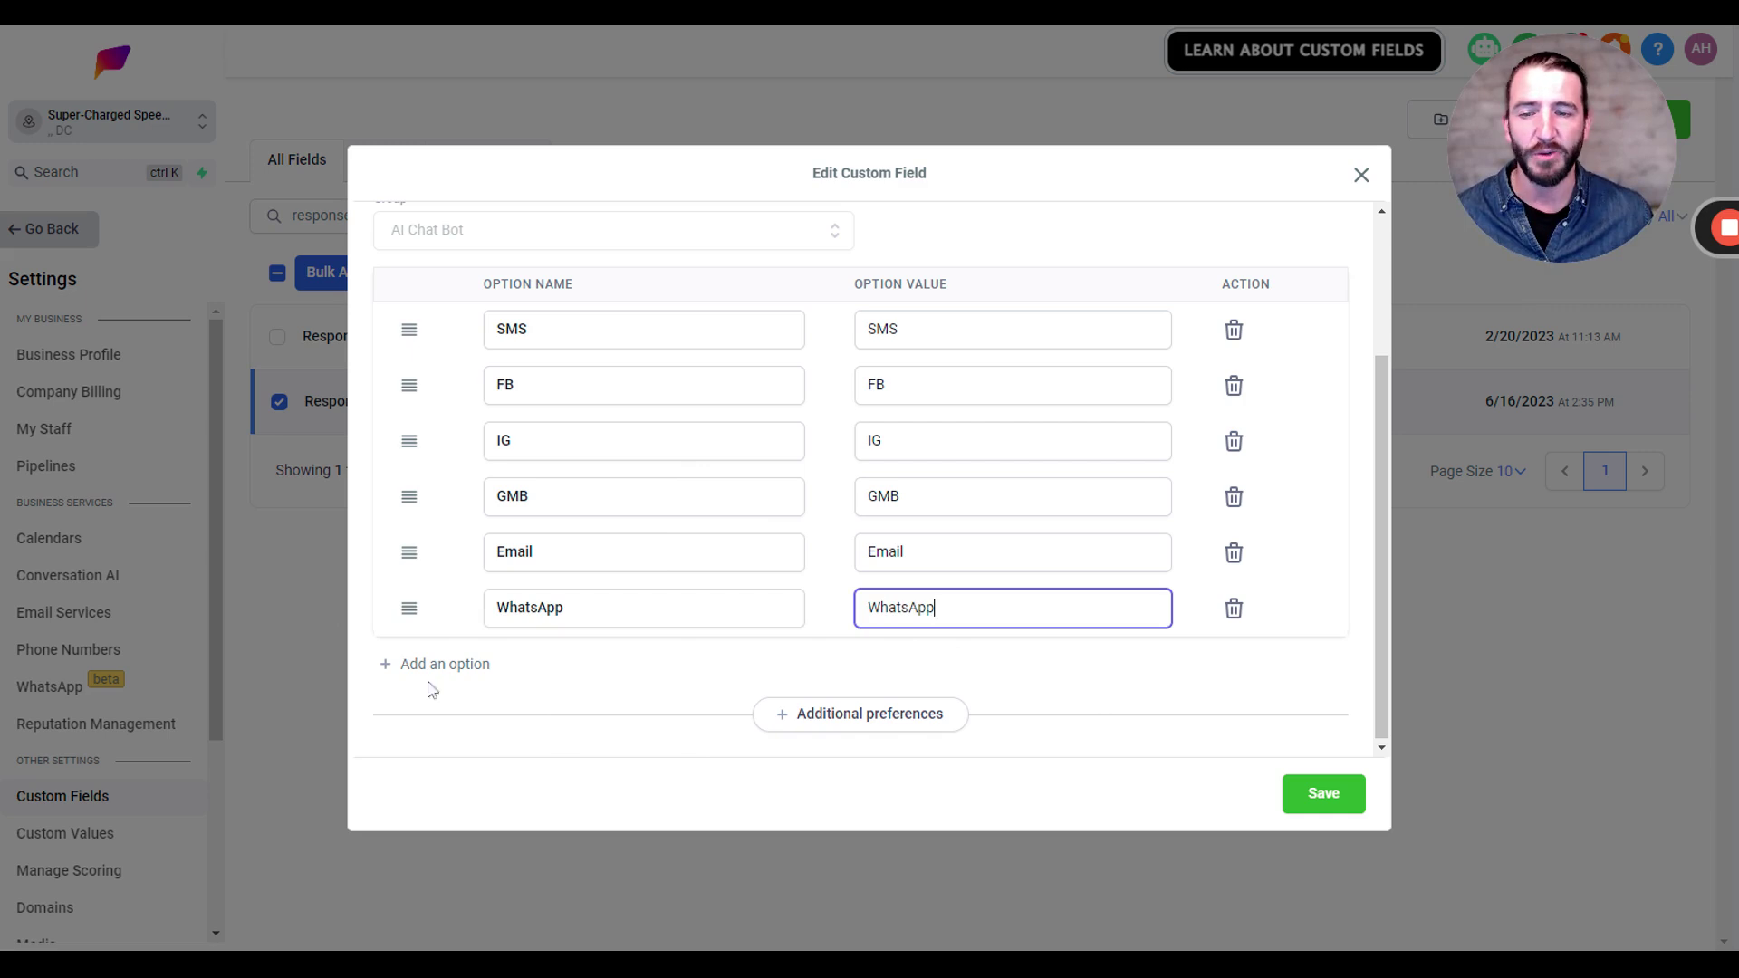
pyautogui.hotkey('shift', 'Tab')
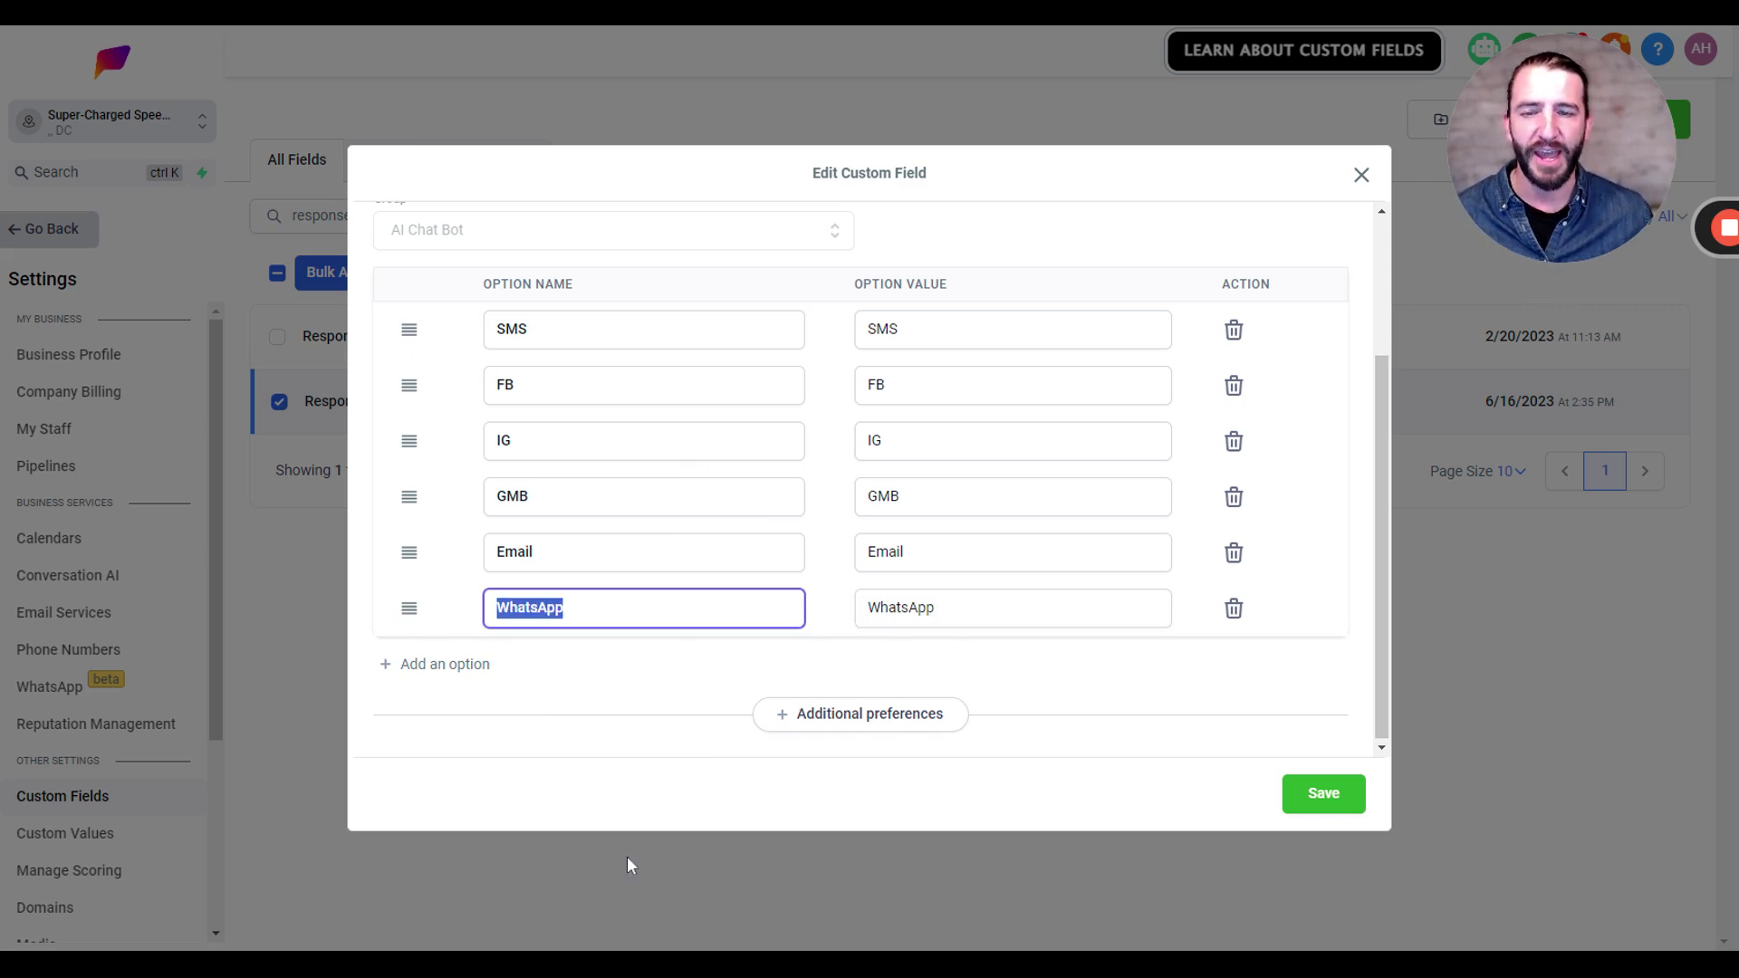
pyautogui.click(1361, 178)
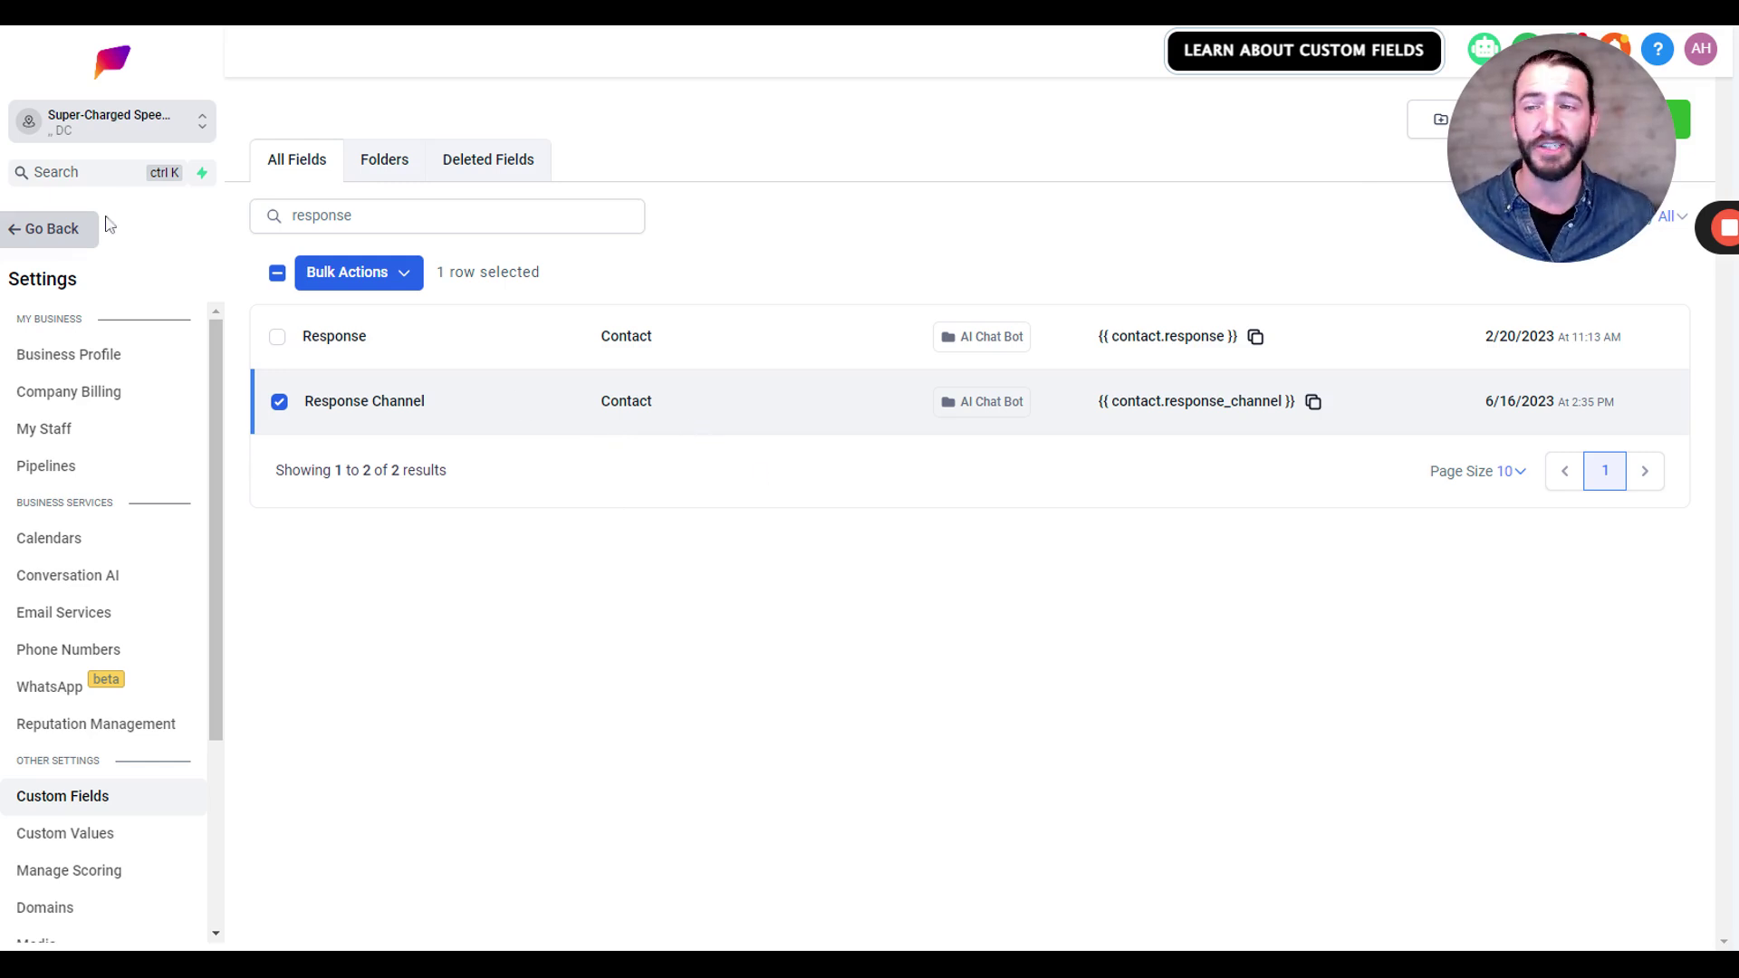
# - Return to Workflows, open the AI Chat Bot folder, and browse to AI.01 Send Message to AI
pyautogui.click(78, 243)
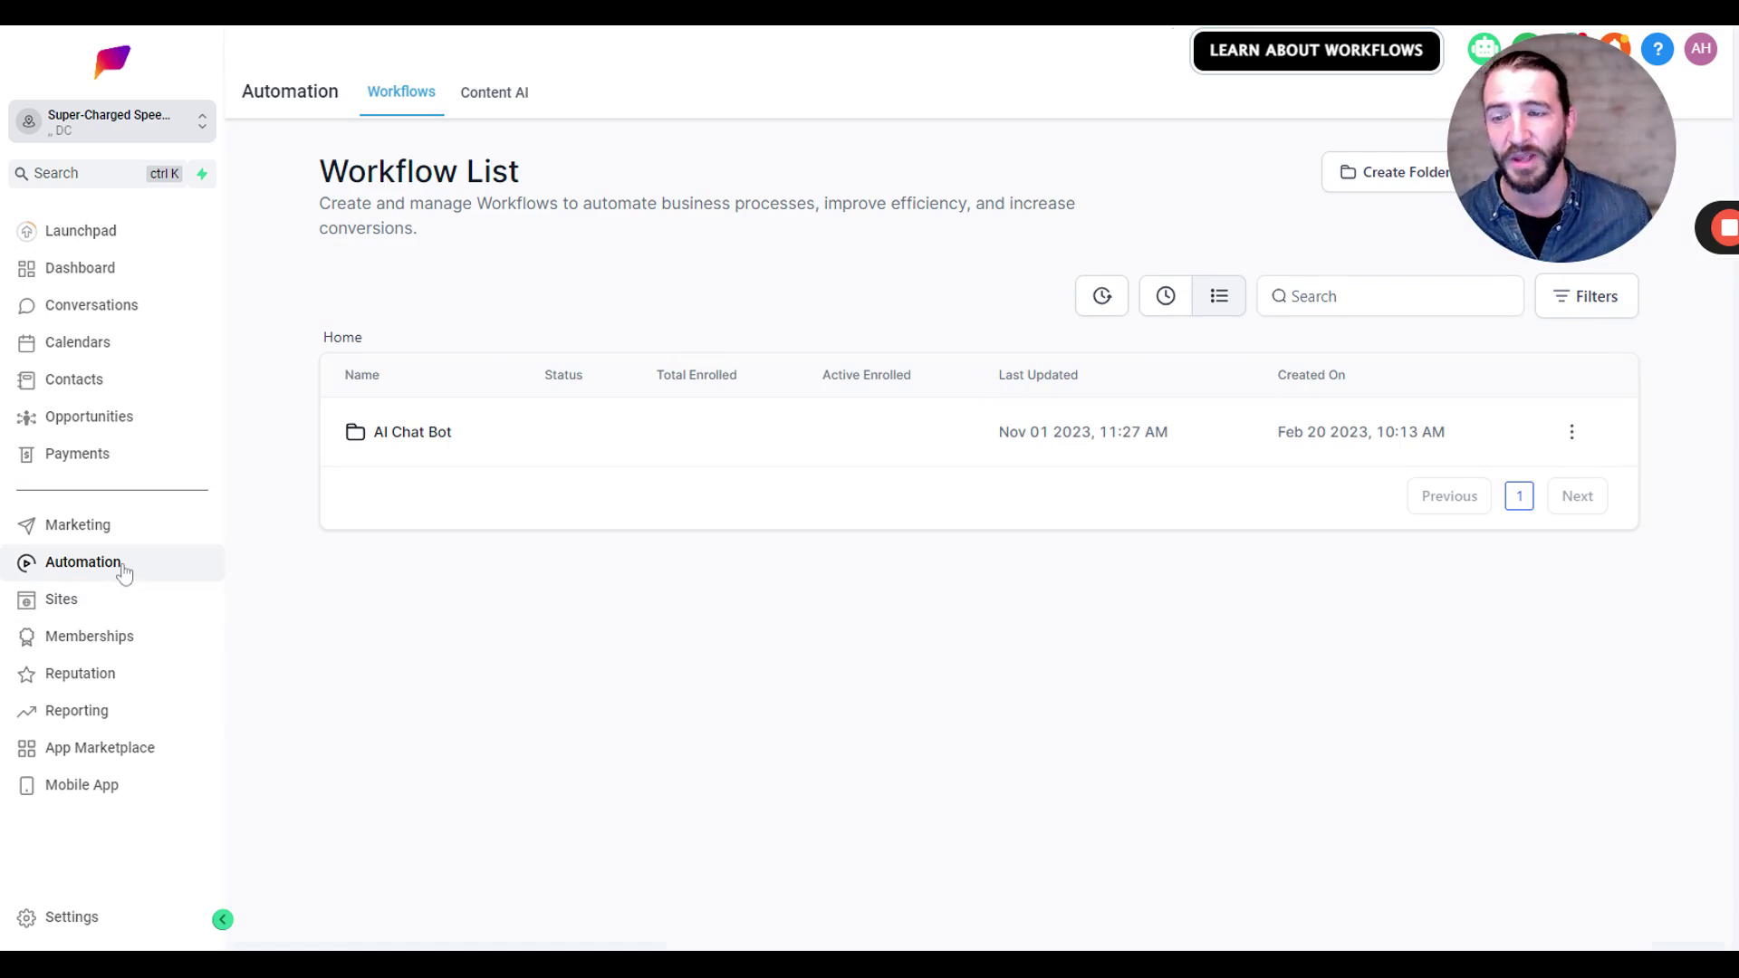
pyautogui.click(423, 435)
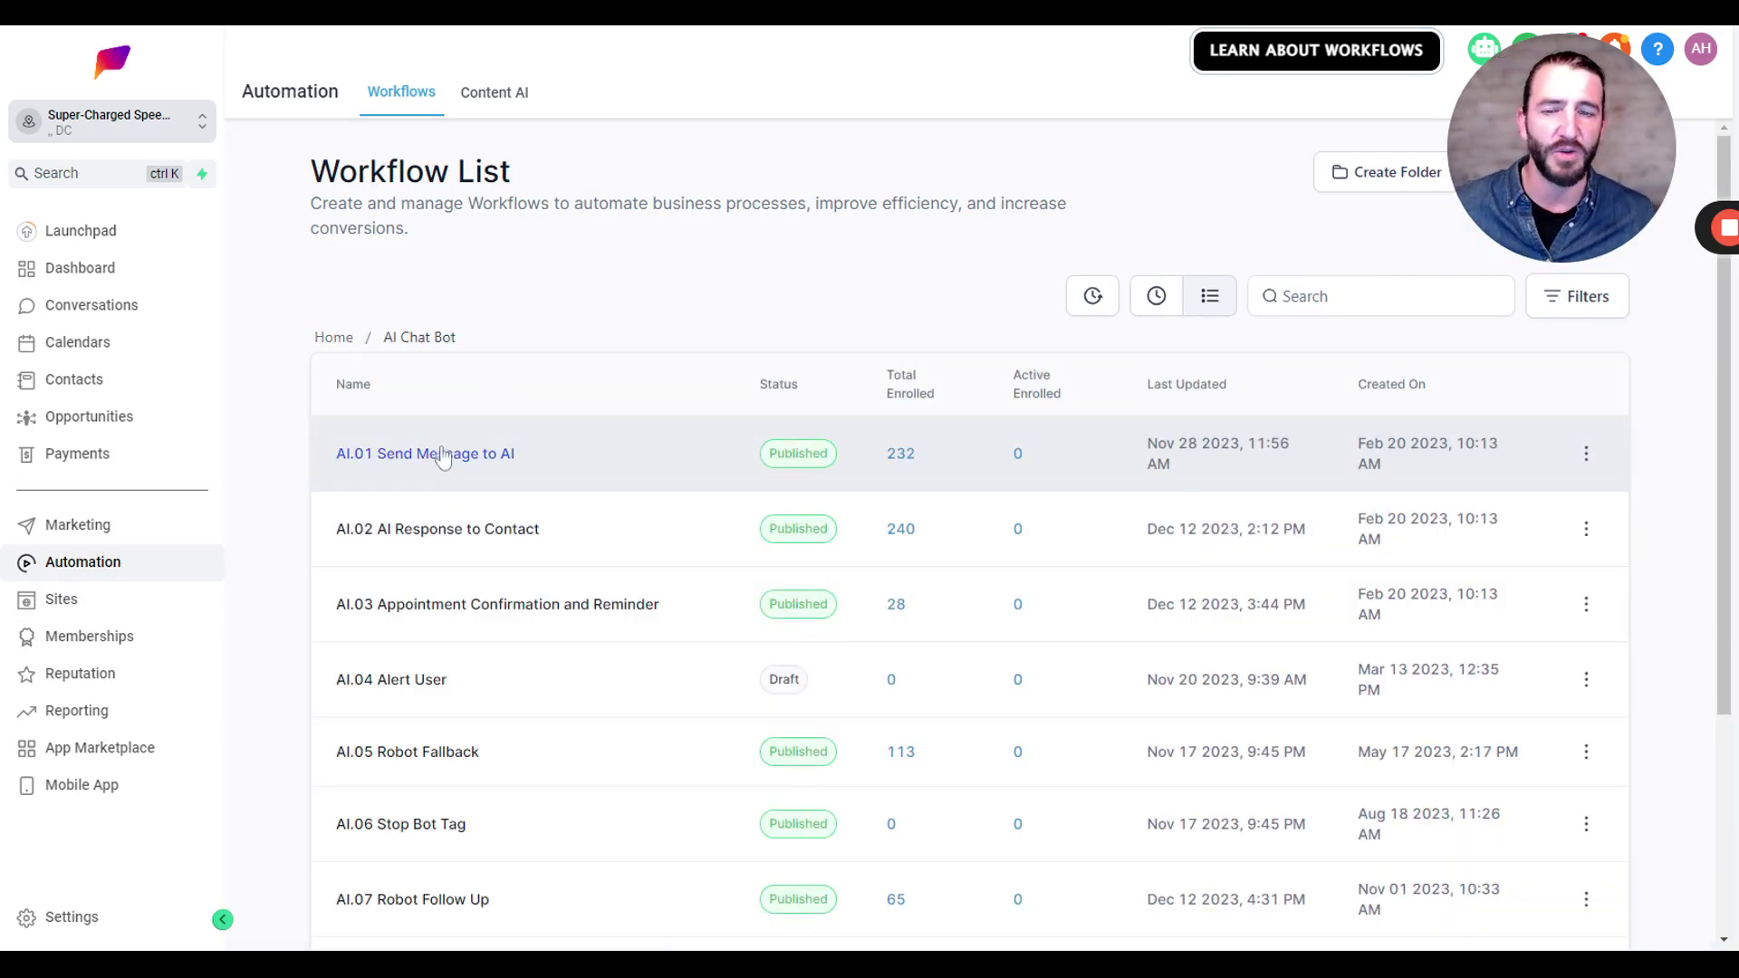
pyautogui.scroll(-2, 634, 453)
pyautogui.scroll(2, 1007, 687)
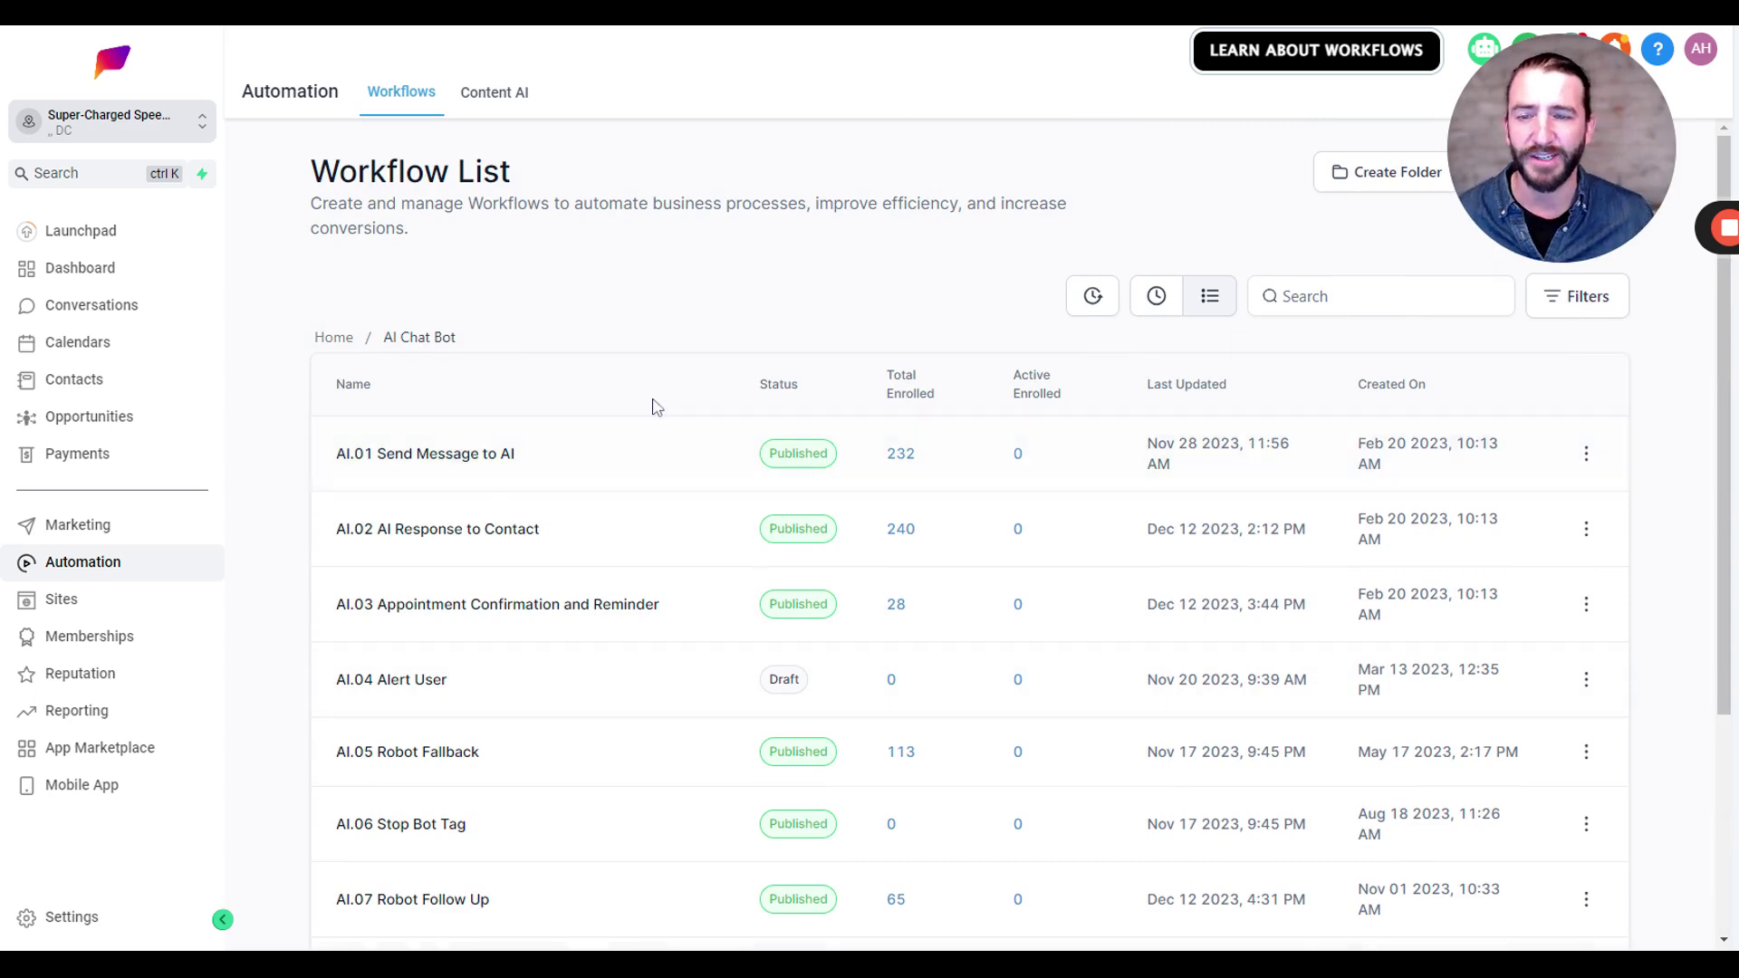
pyautogui.scroll(-2, 653, 403)
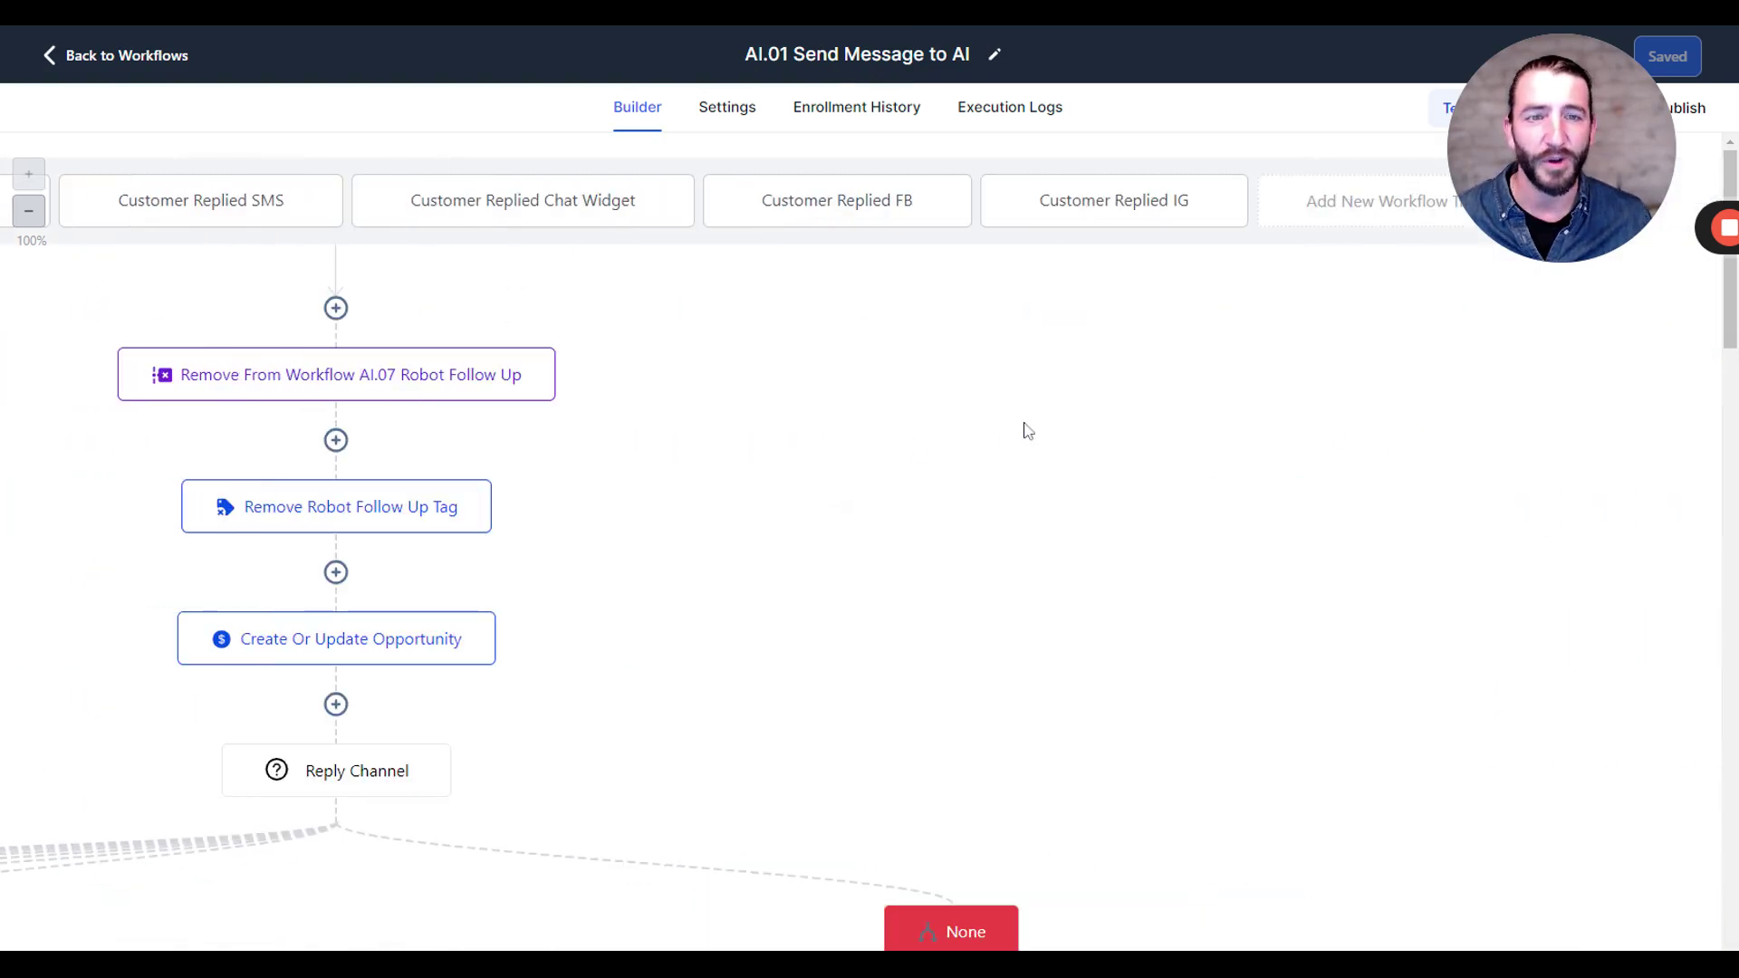
# - Add a Customer Replied trigger filtered to Reply channel = WhatsApp
pyautogui.click(1334, 213)
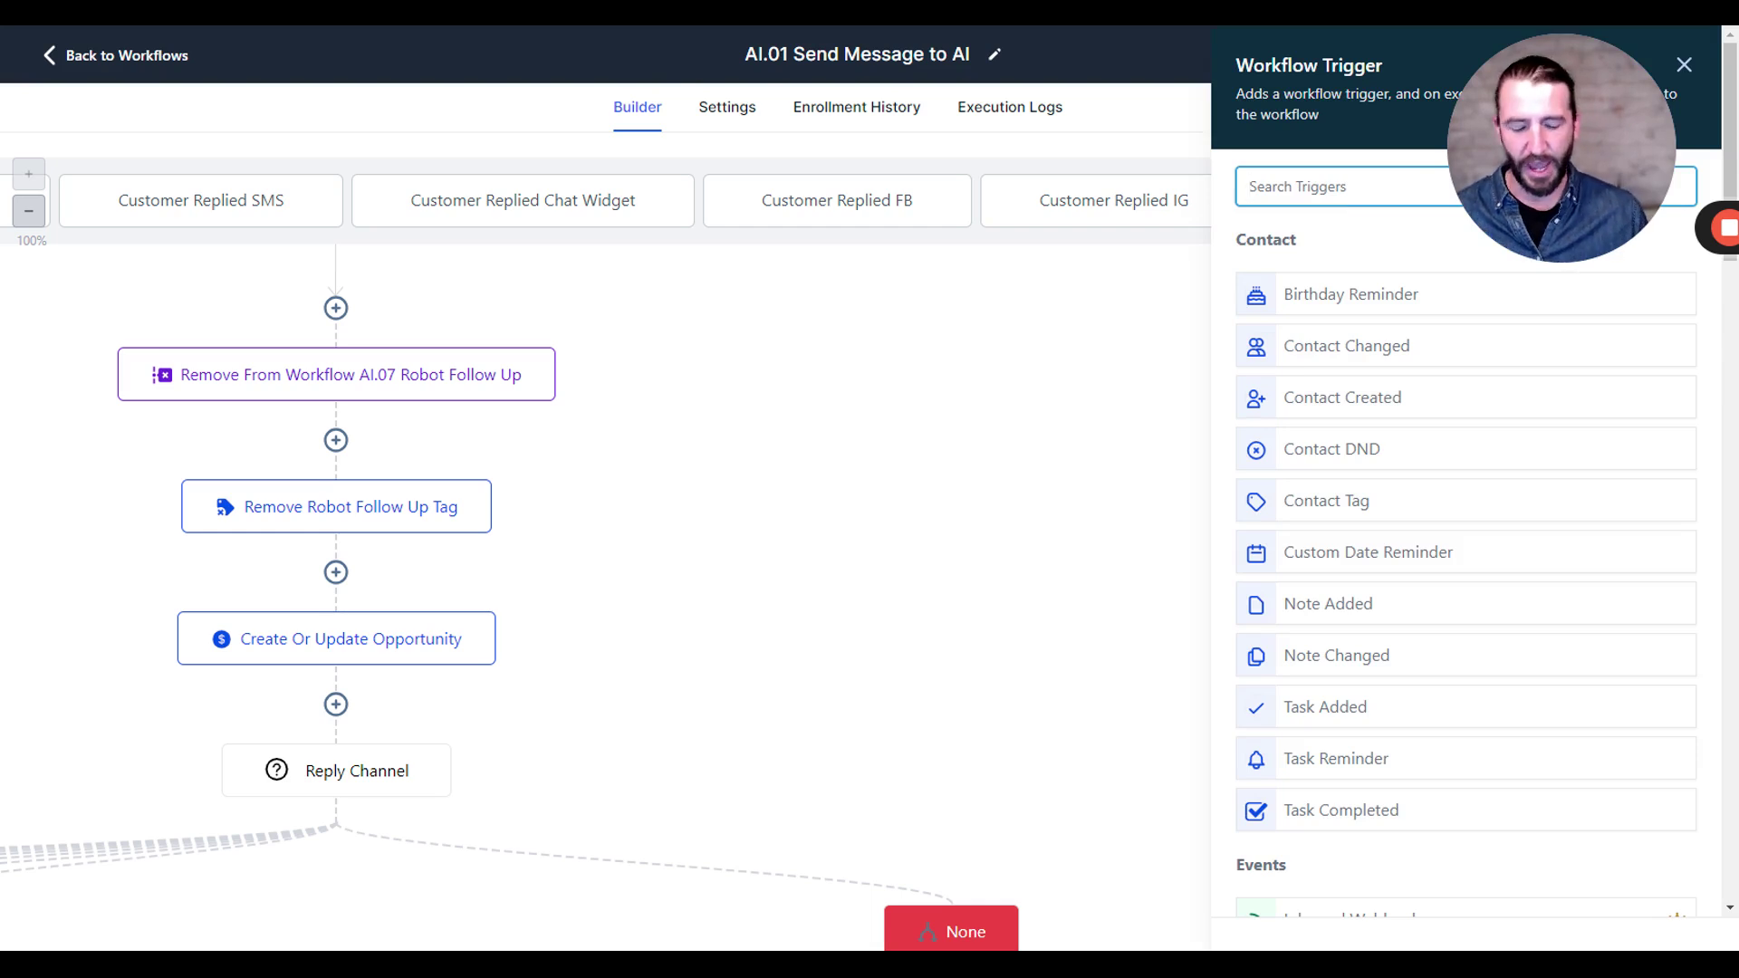
pyautogui.write('replied')
pyautogui.click(1364, 298)
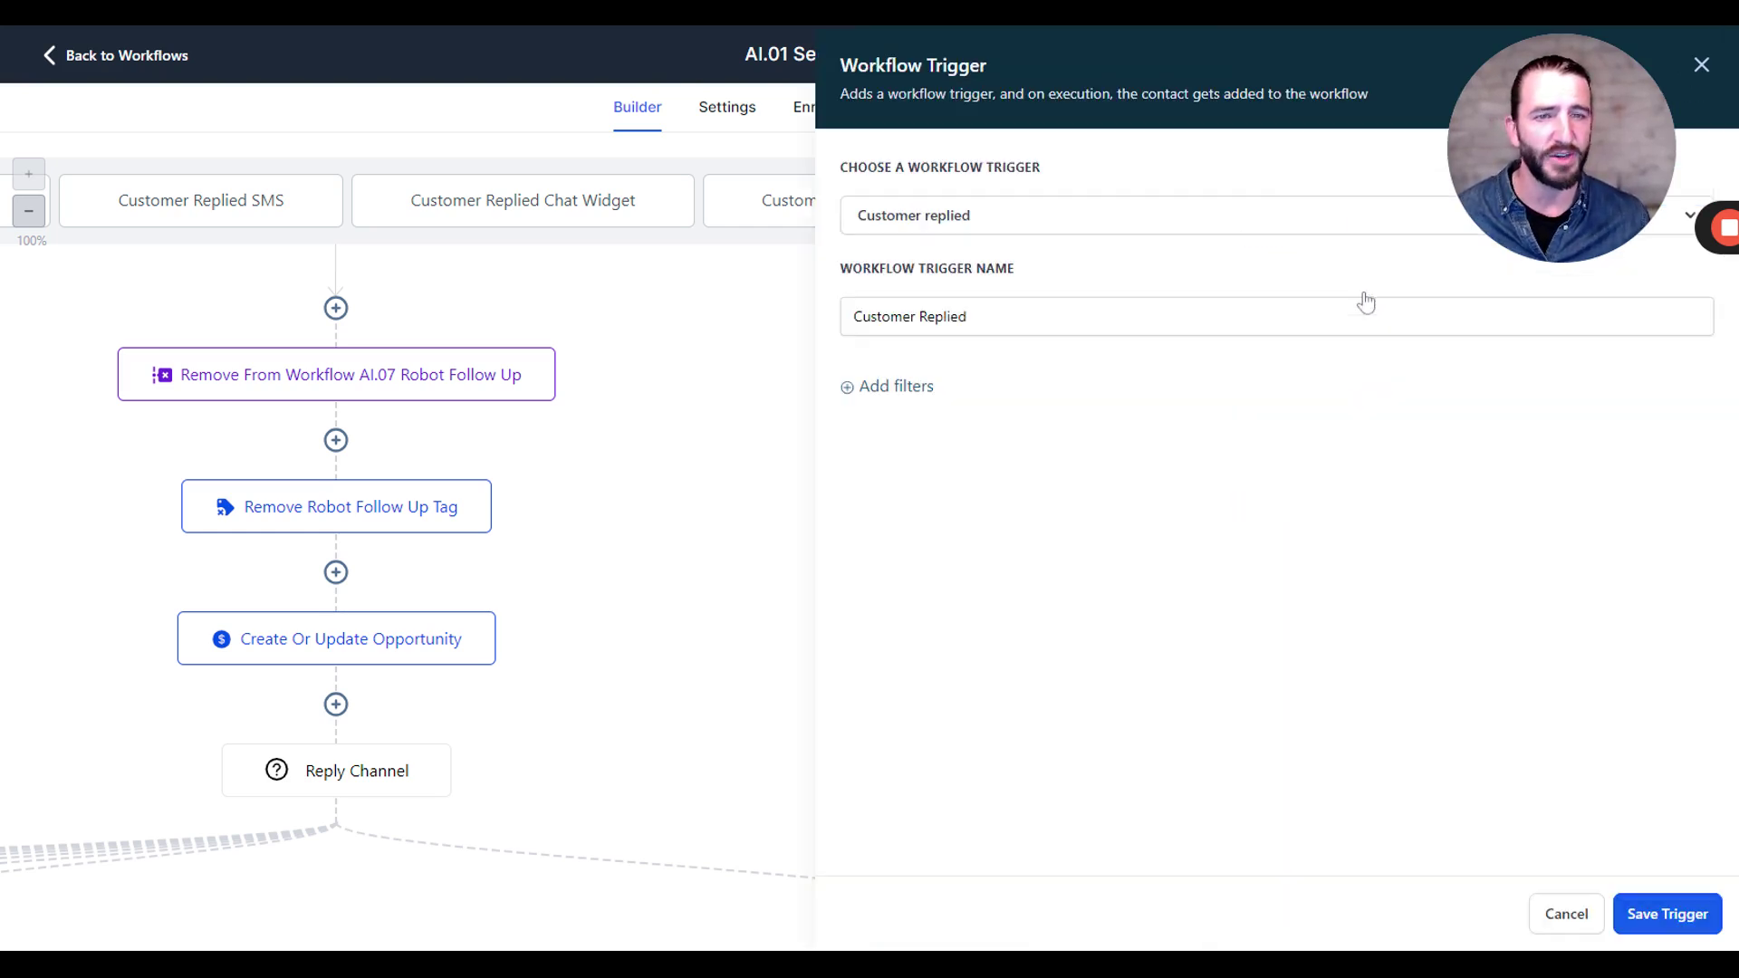
pyautogui.click(917, 399)
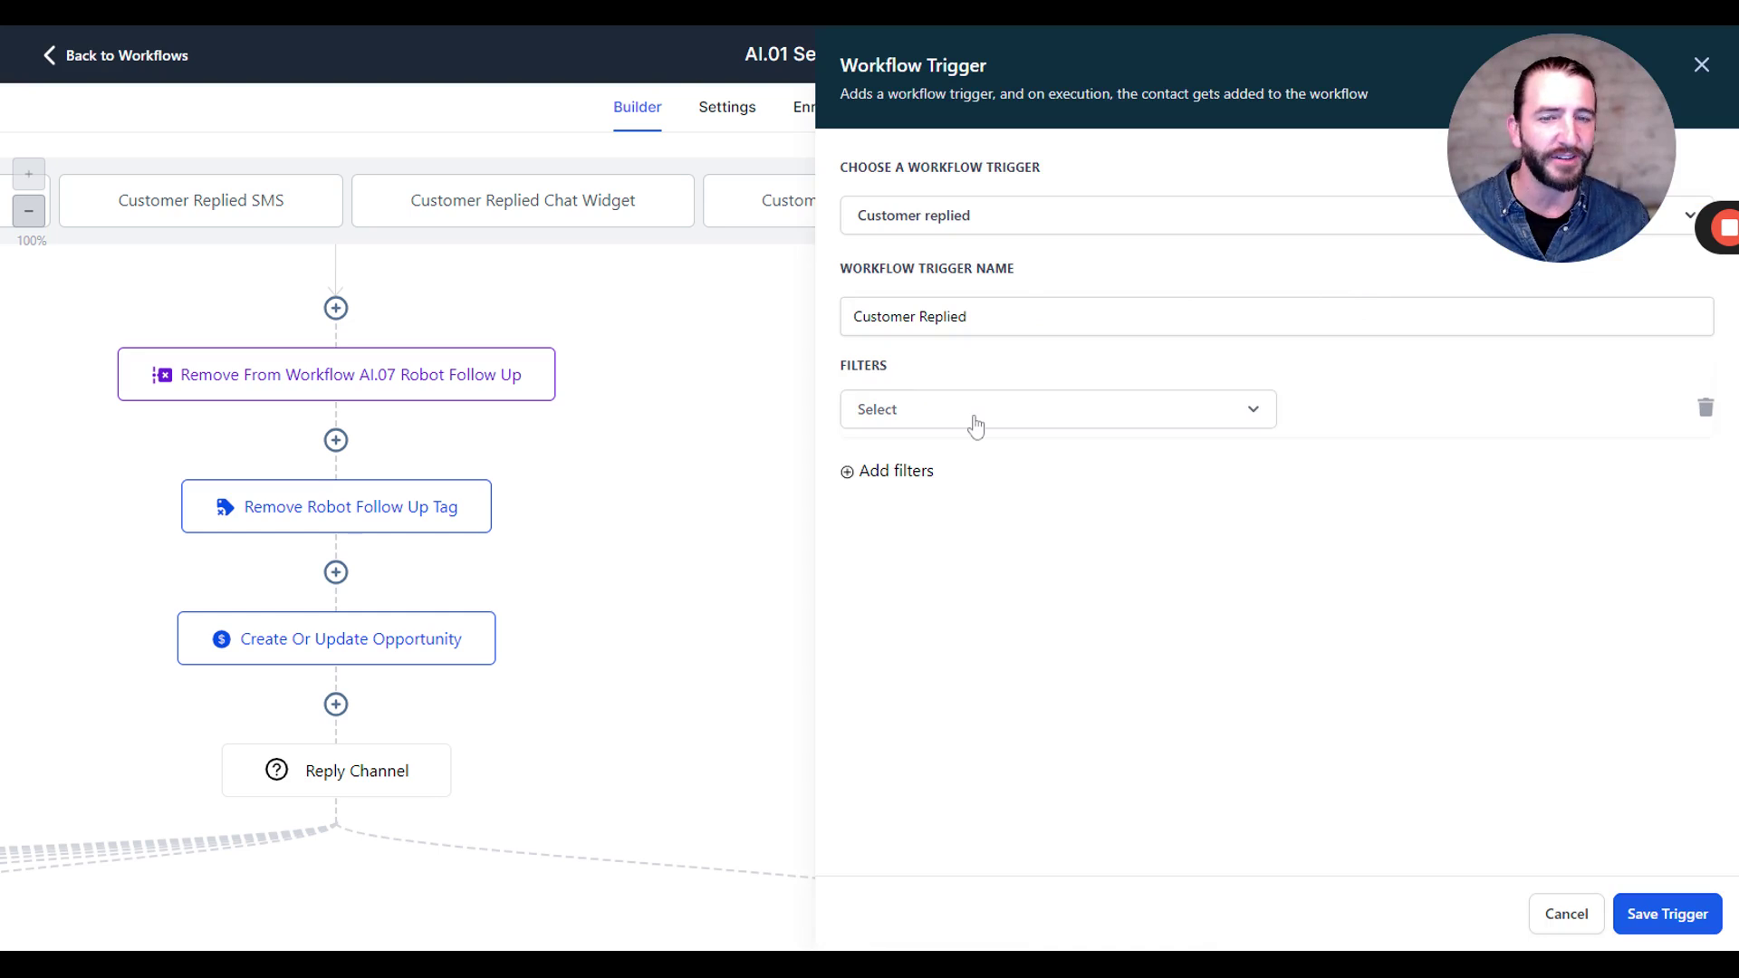
pyautogui.click(970, 421)
pyautogui.scroll(-1, 990, 674)
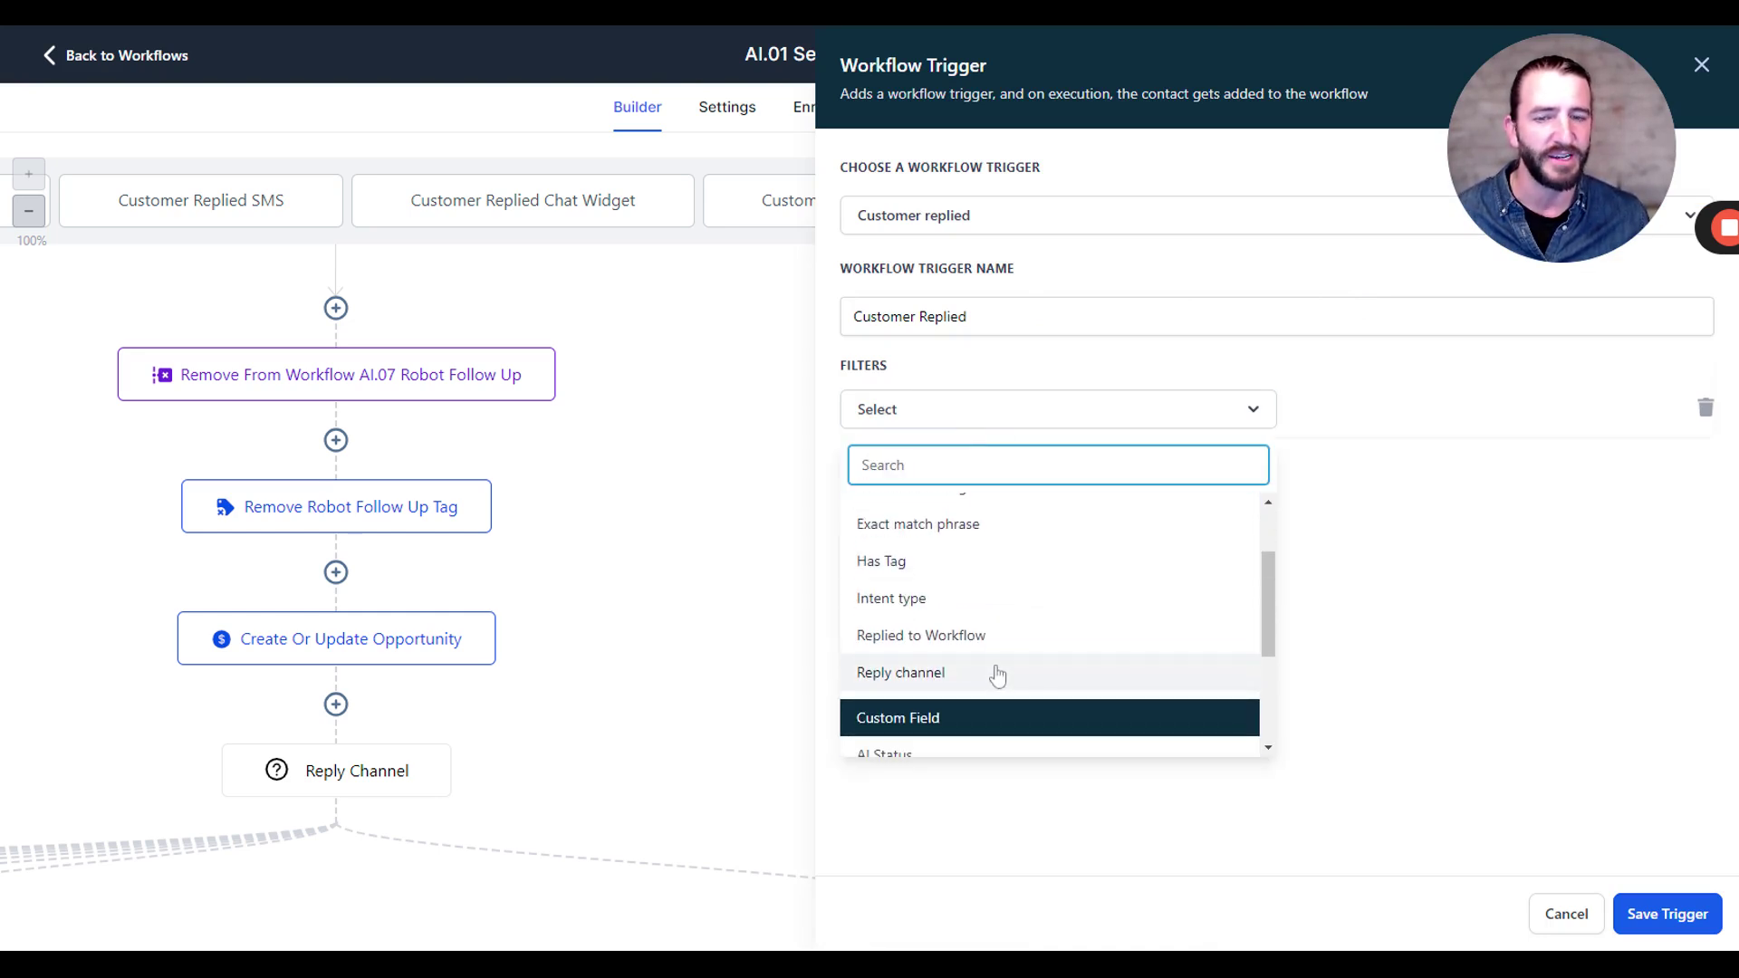
pyautogui.scroll(1, 1032, 625)
pyautogui.scroll(-1, 1055, 666)
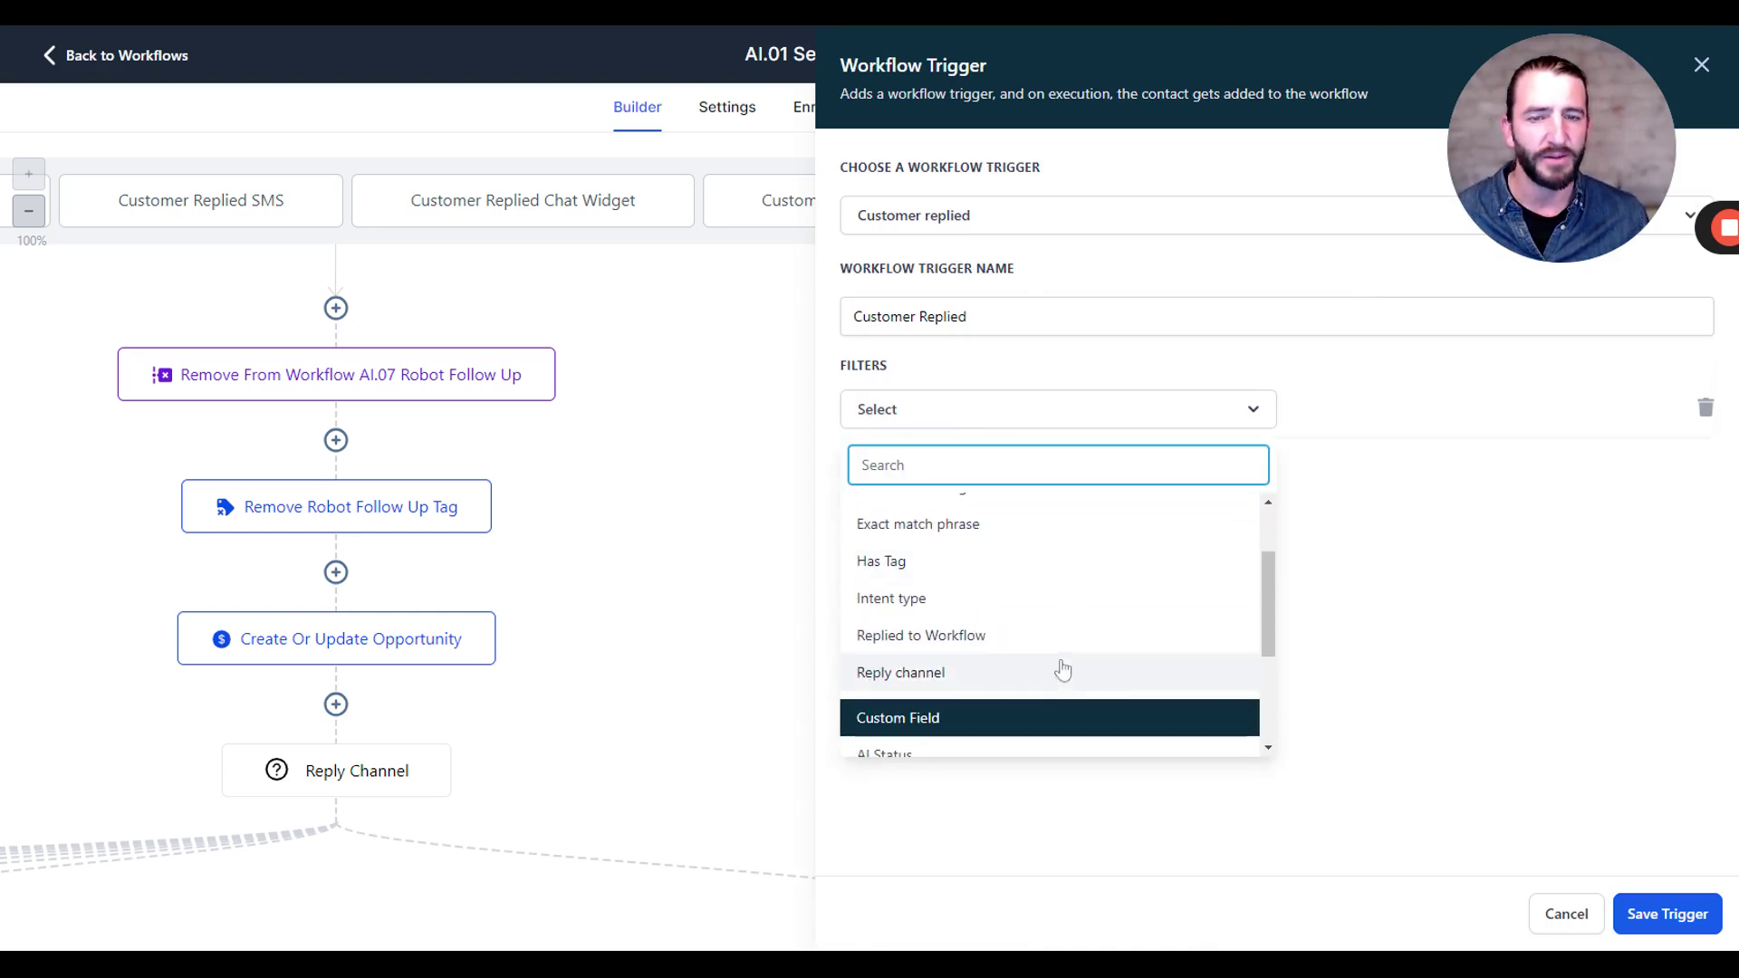
pyautogui.click(981, 678)
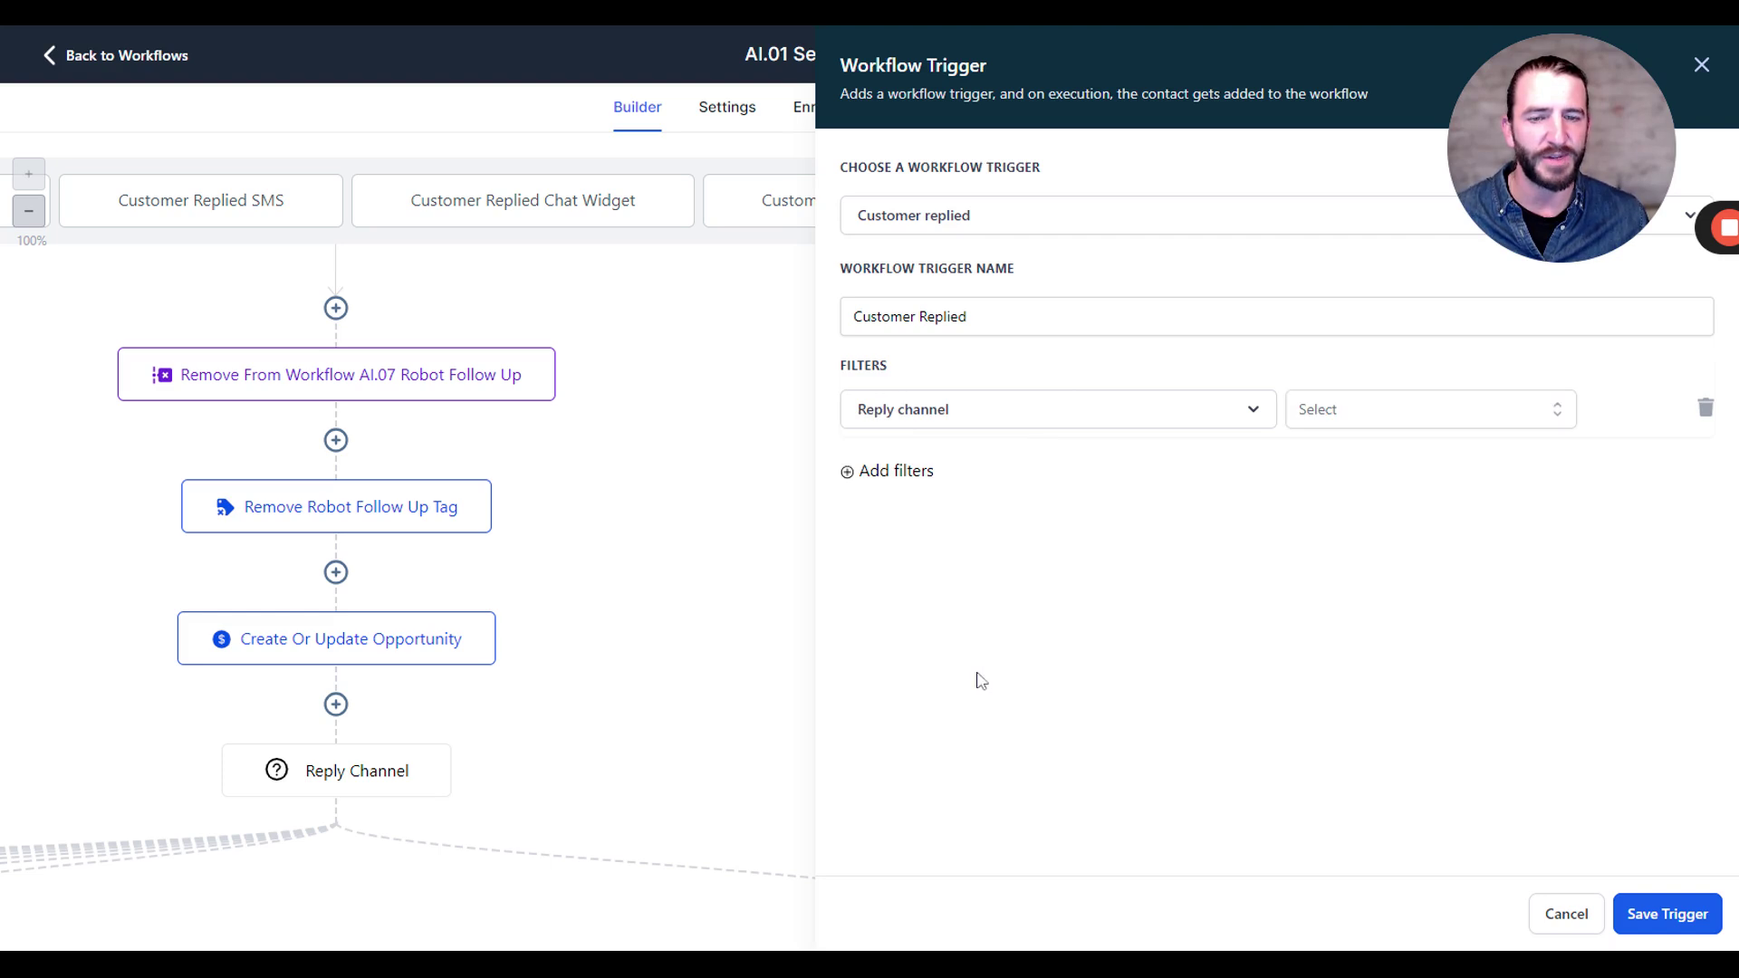
pyautogui.click(1362, 423)
pyautogui.scroll(-2, 1372, 544)
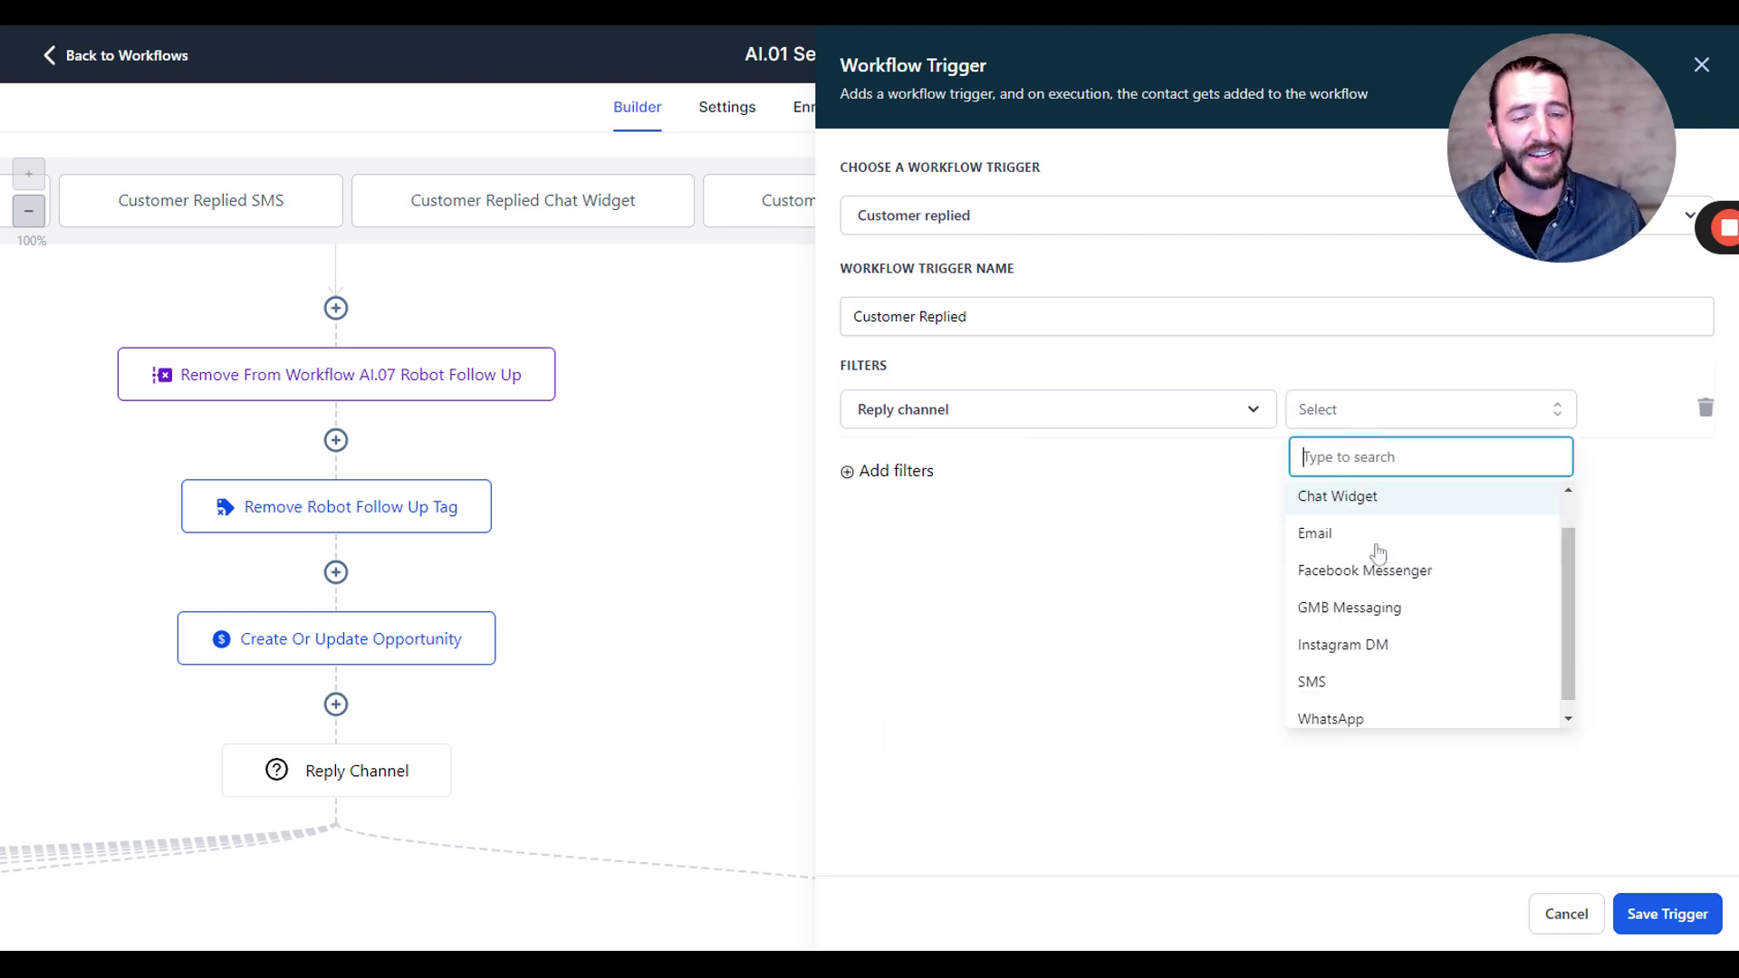
pyautogui.click(1363, 709)
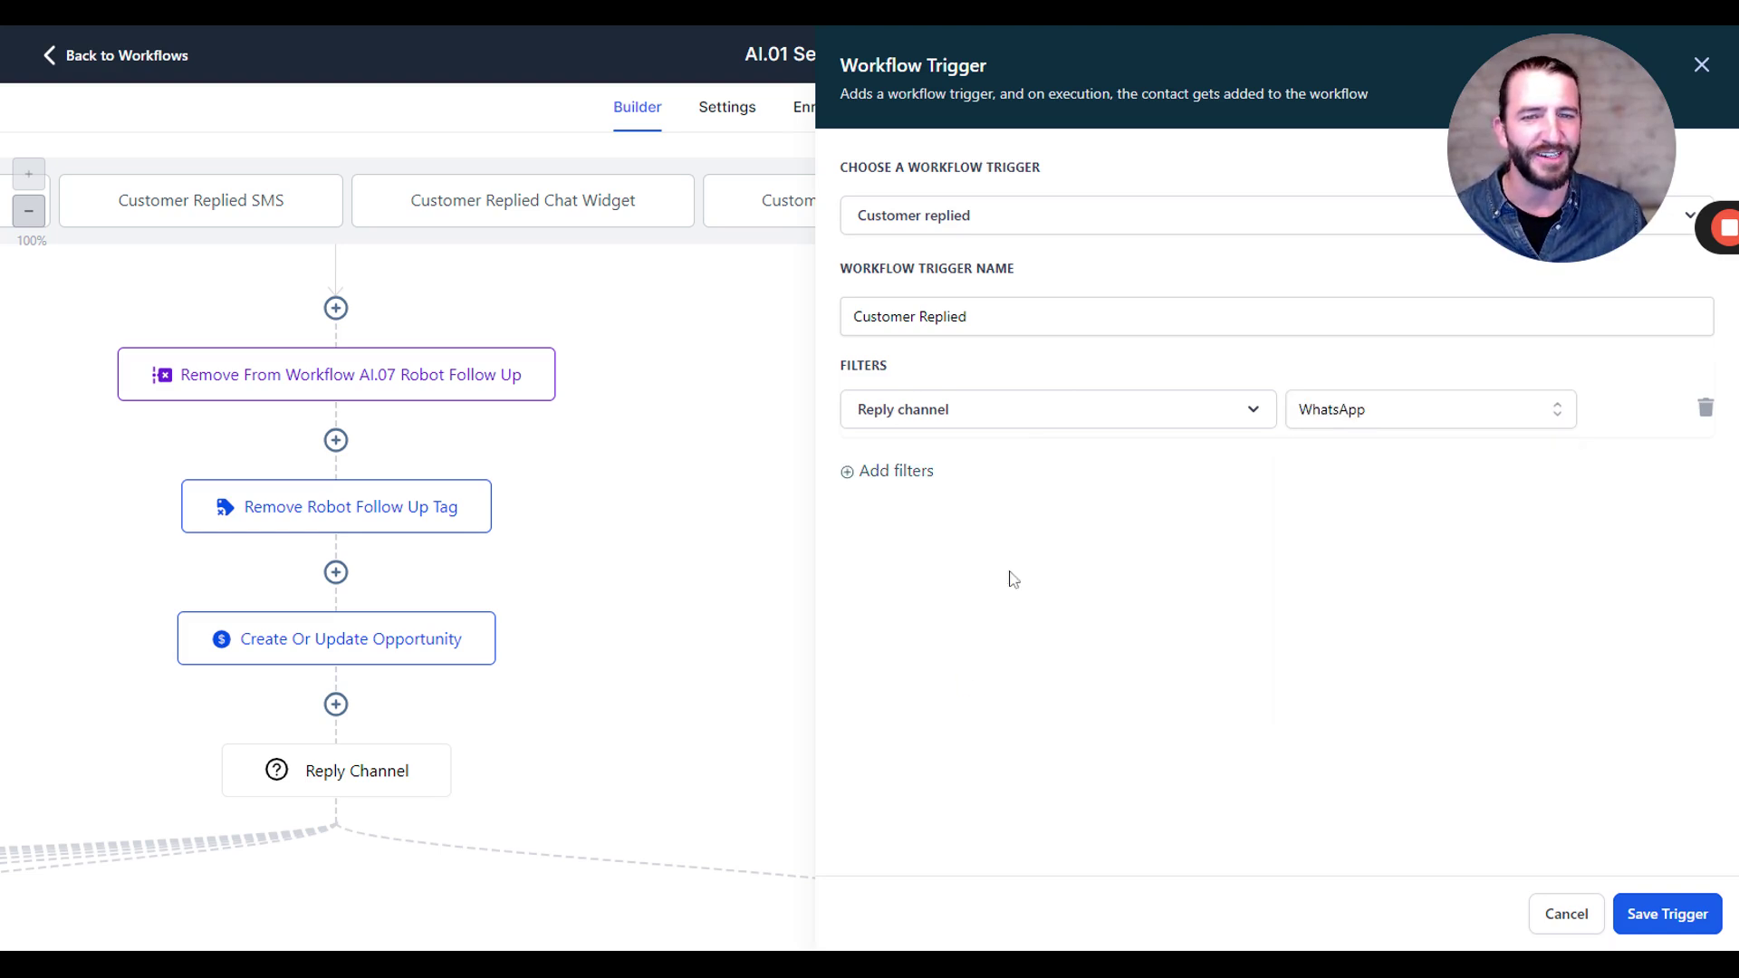
# - Name the trigger 'Customer Replied WhatsApp' and save it
pyautogui.click(968, 317)
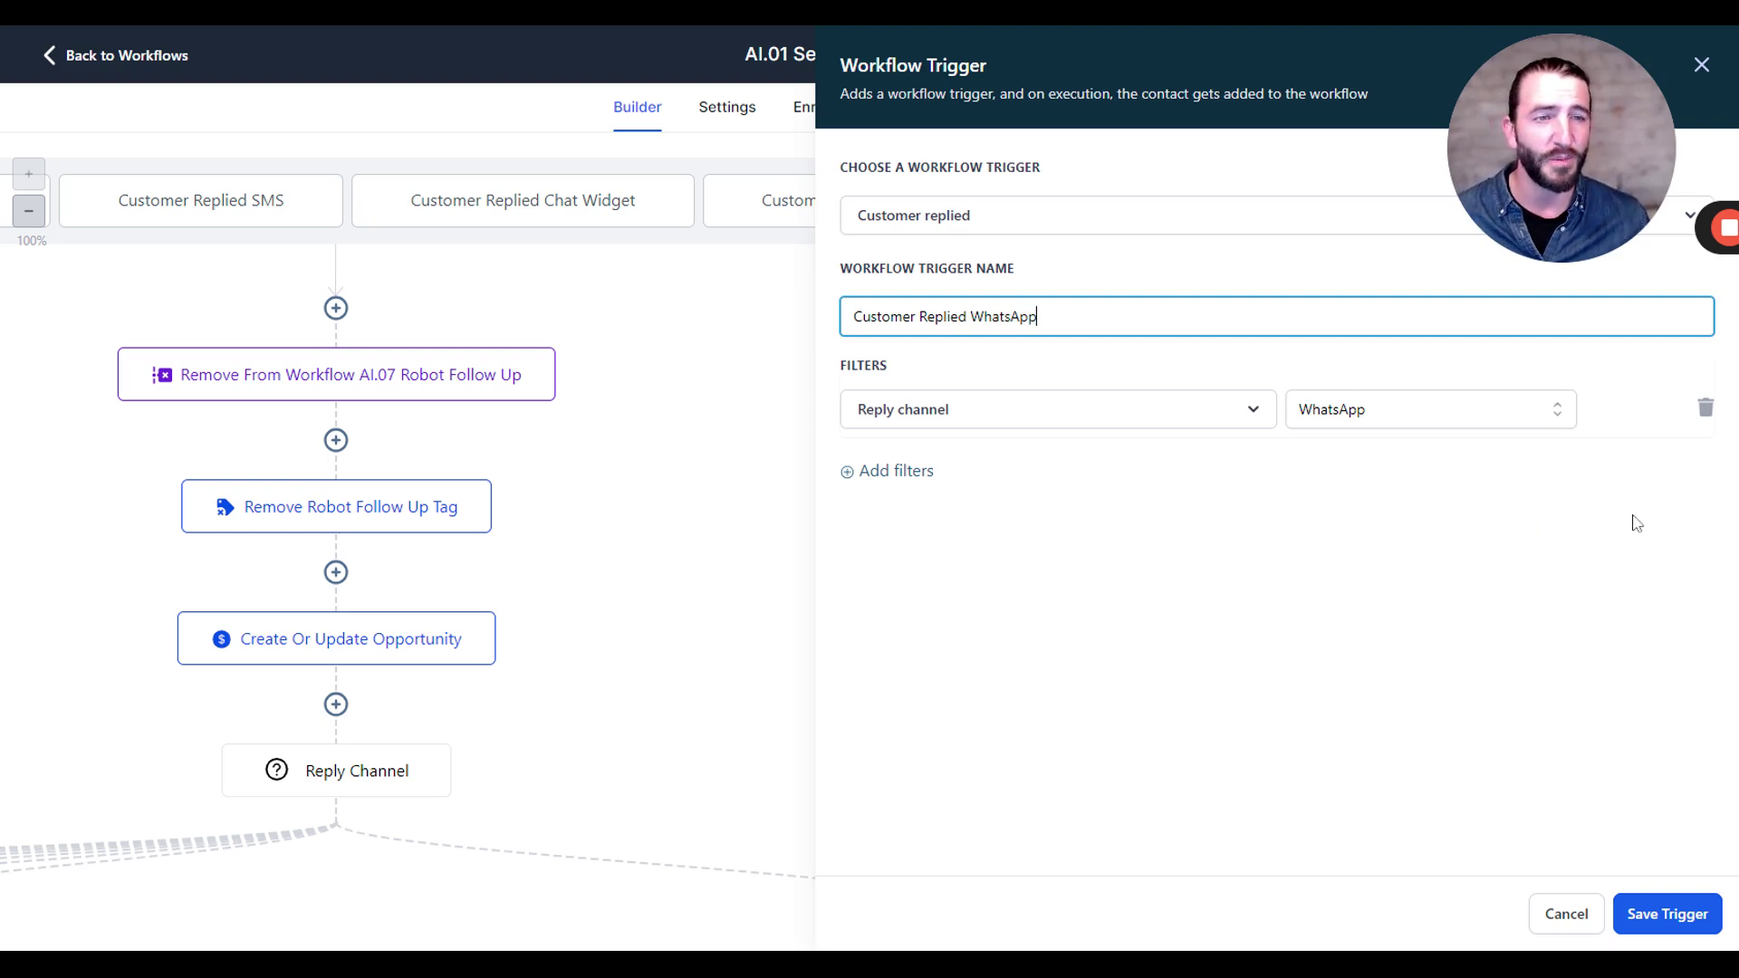
pyautogui.hotkey('ctrl', 'a')
pyautogui.click(1241, 629)
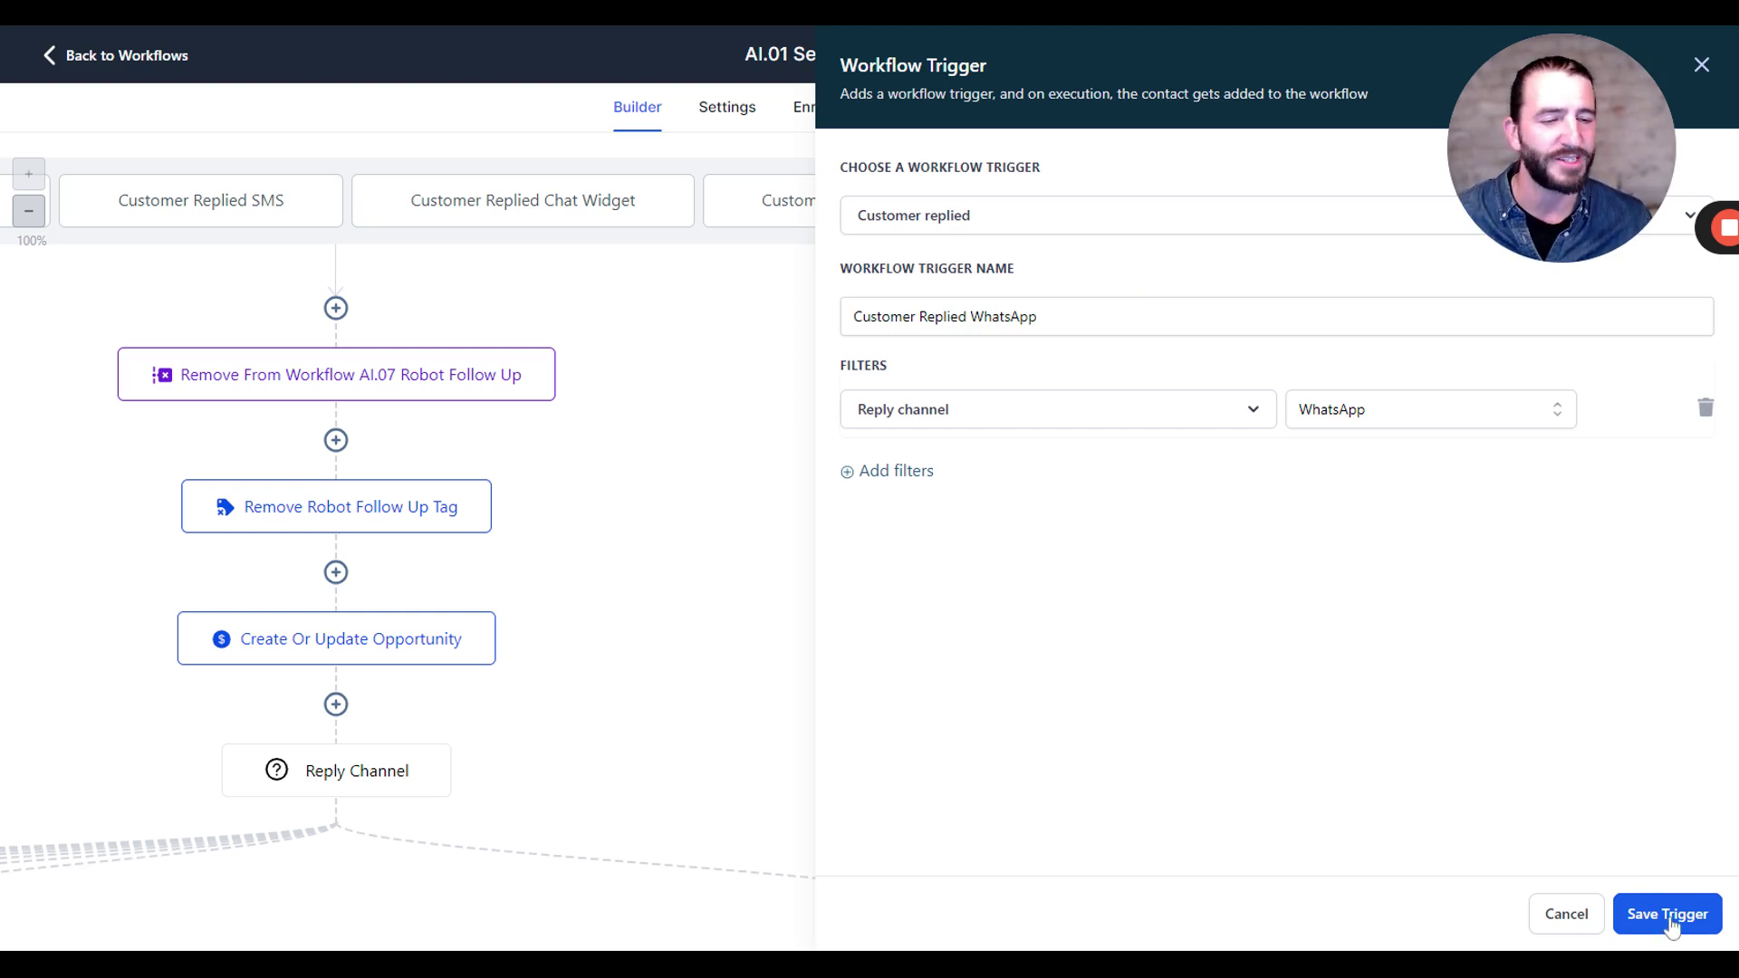
pyautogui.click(1670, 915)
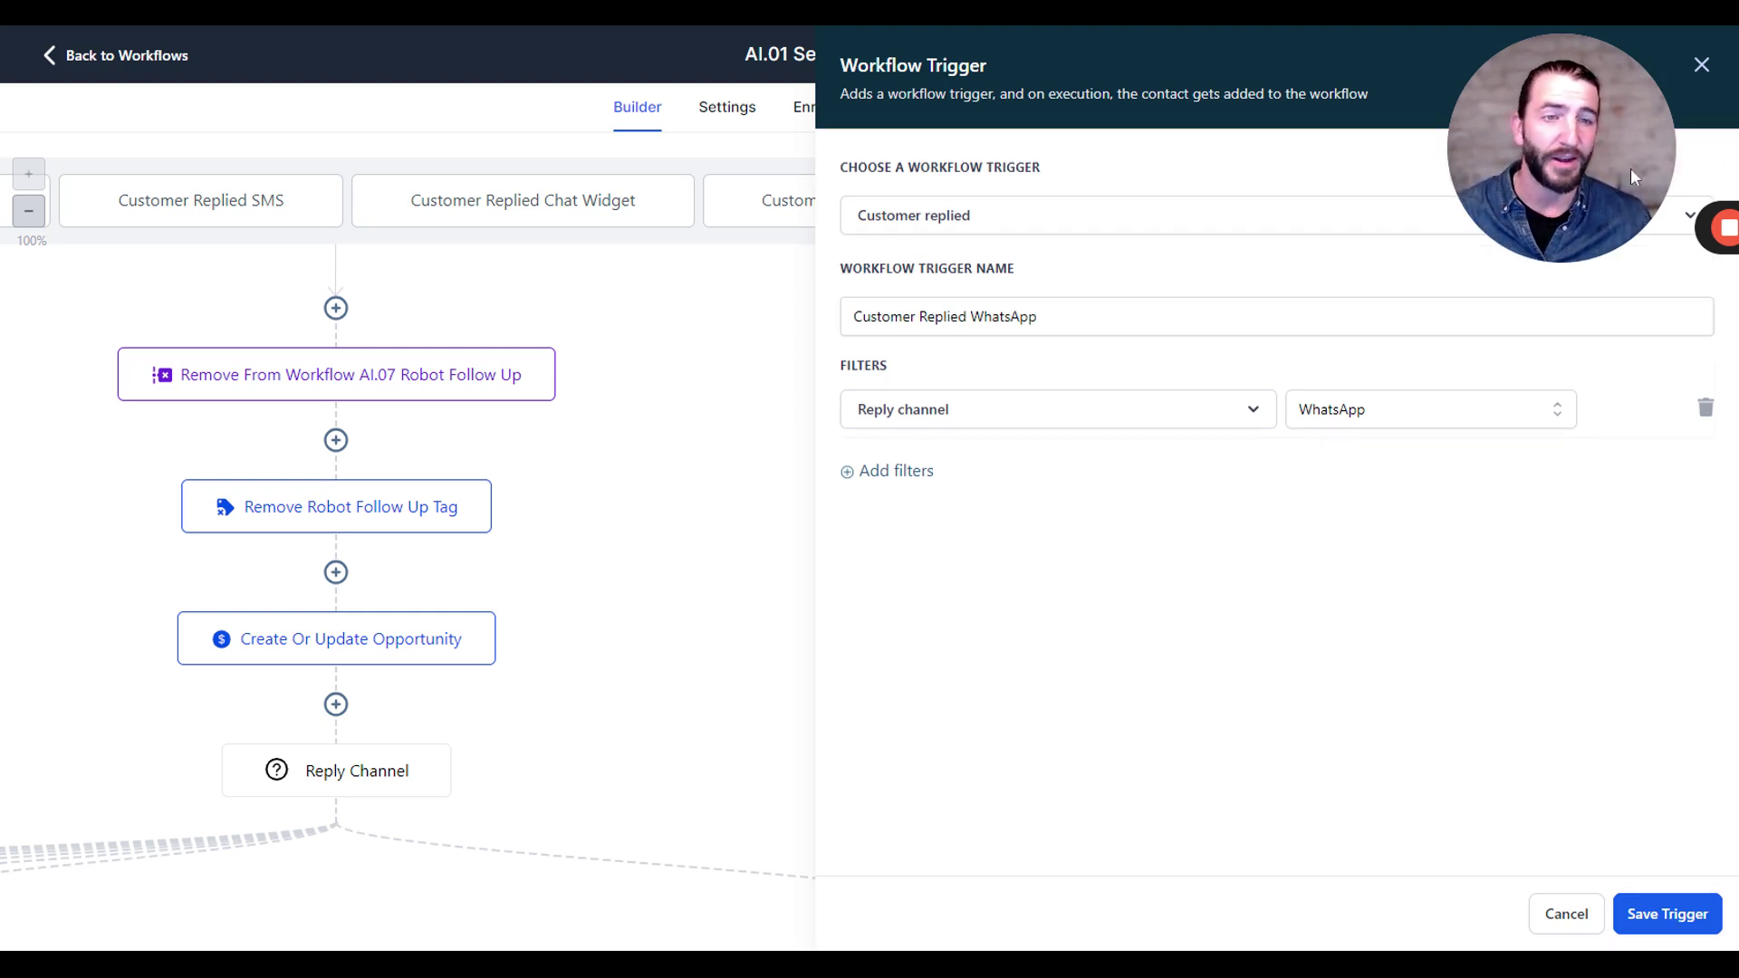
pyautogui.click(1701, 65)
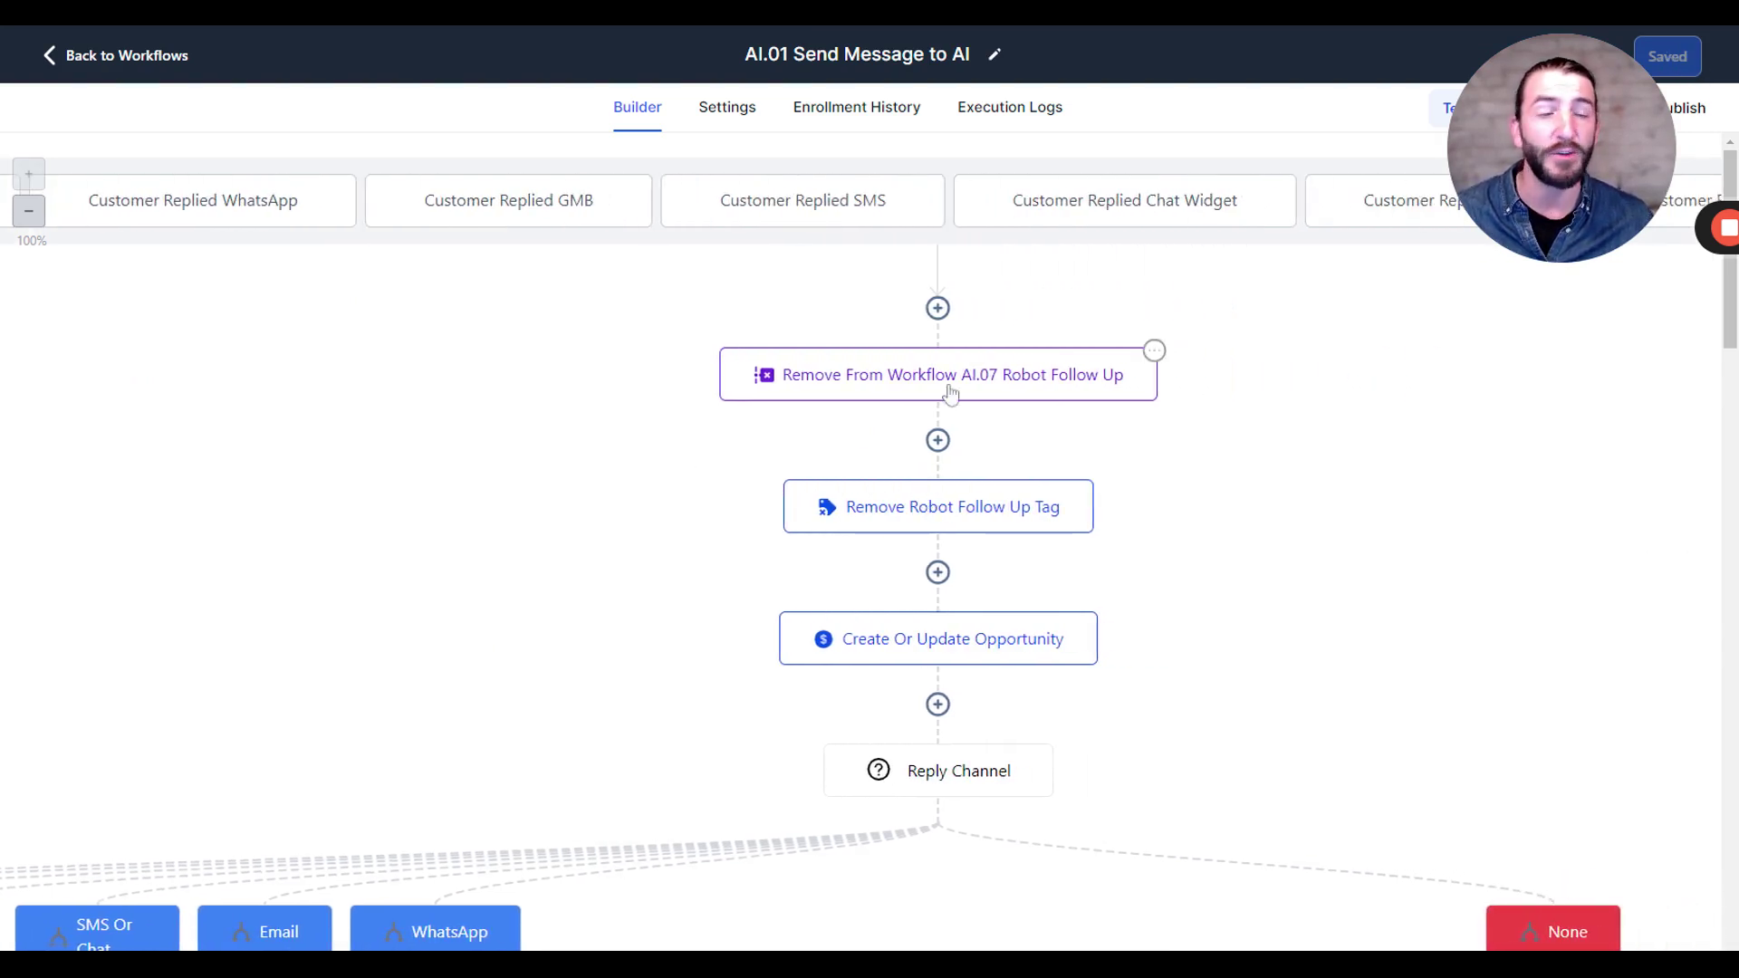
pyautogui.scroll(-1, 637, 240)
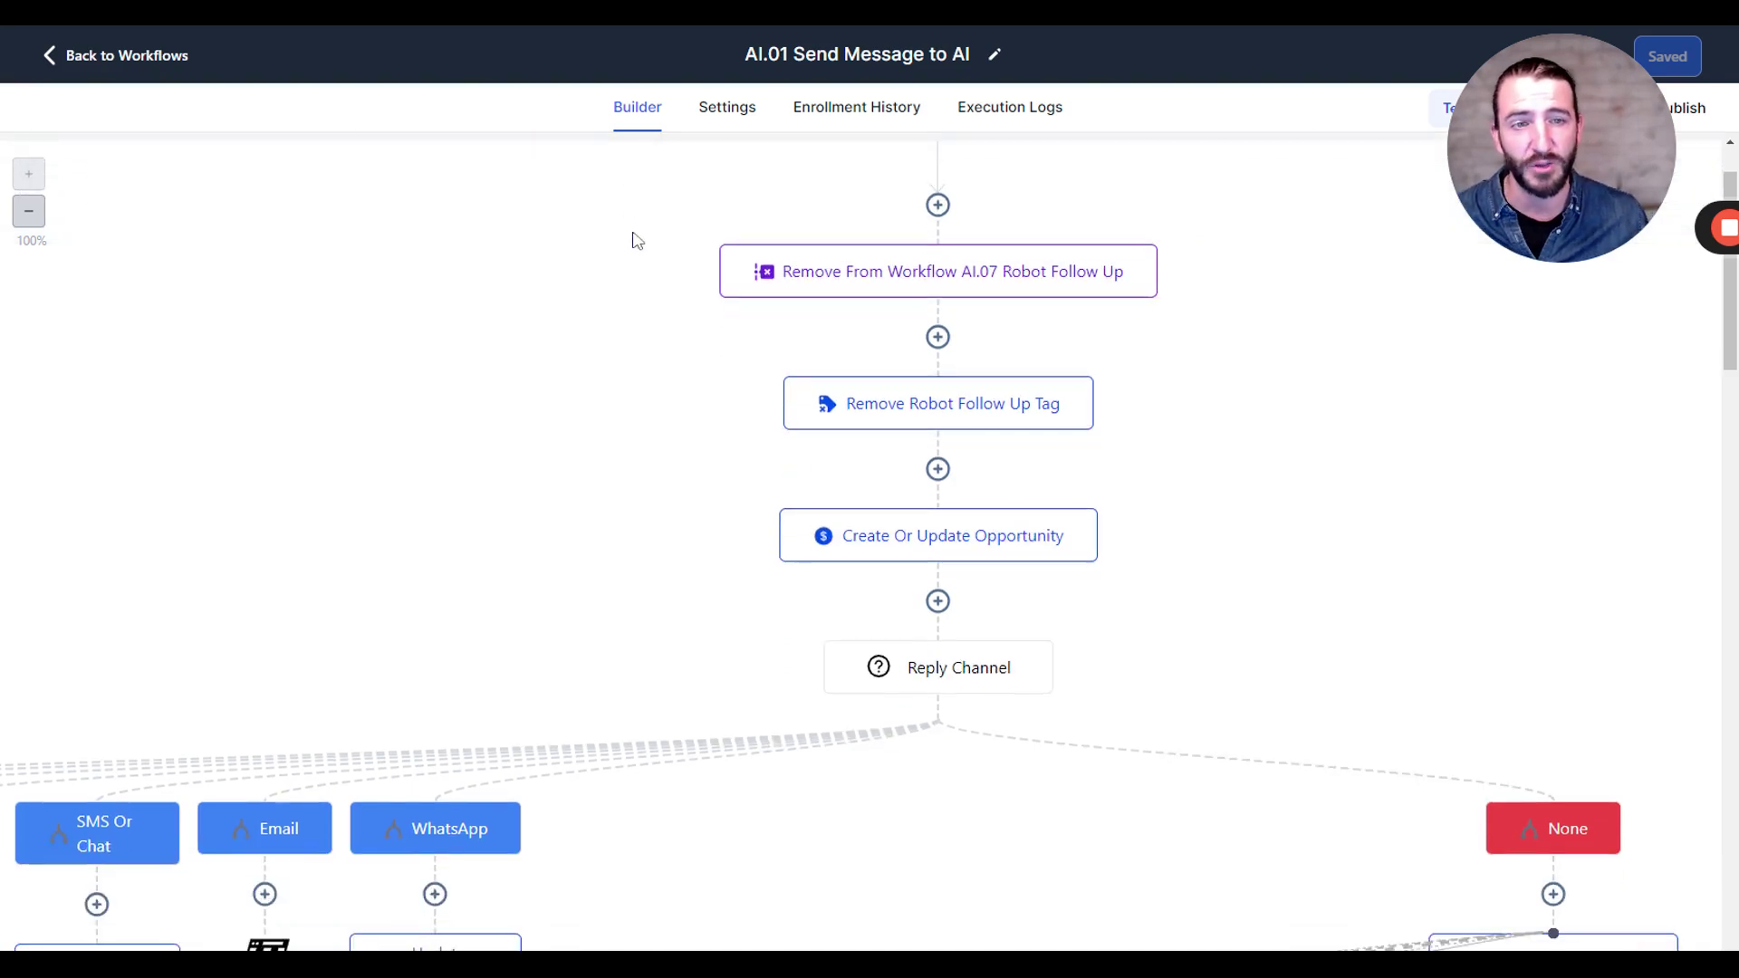
pyautogui.scroll(-1, 645, 262)
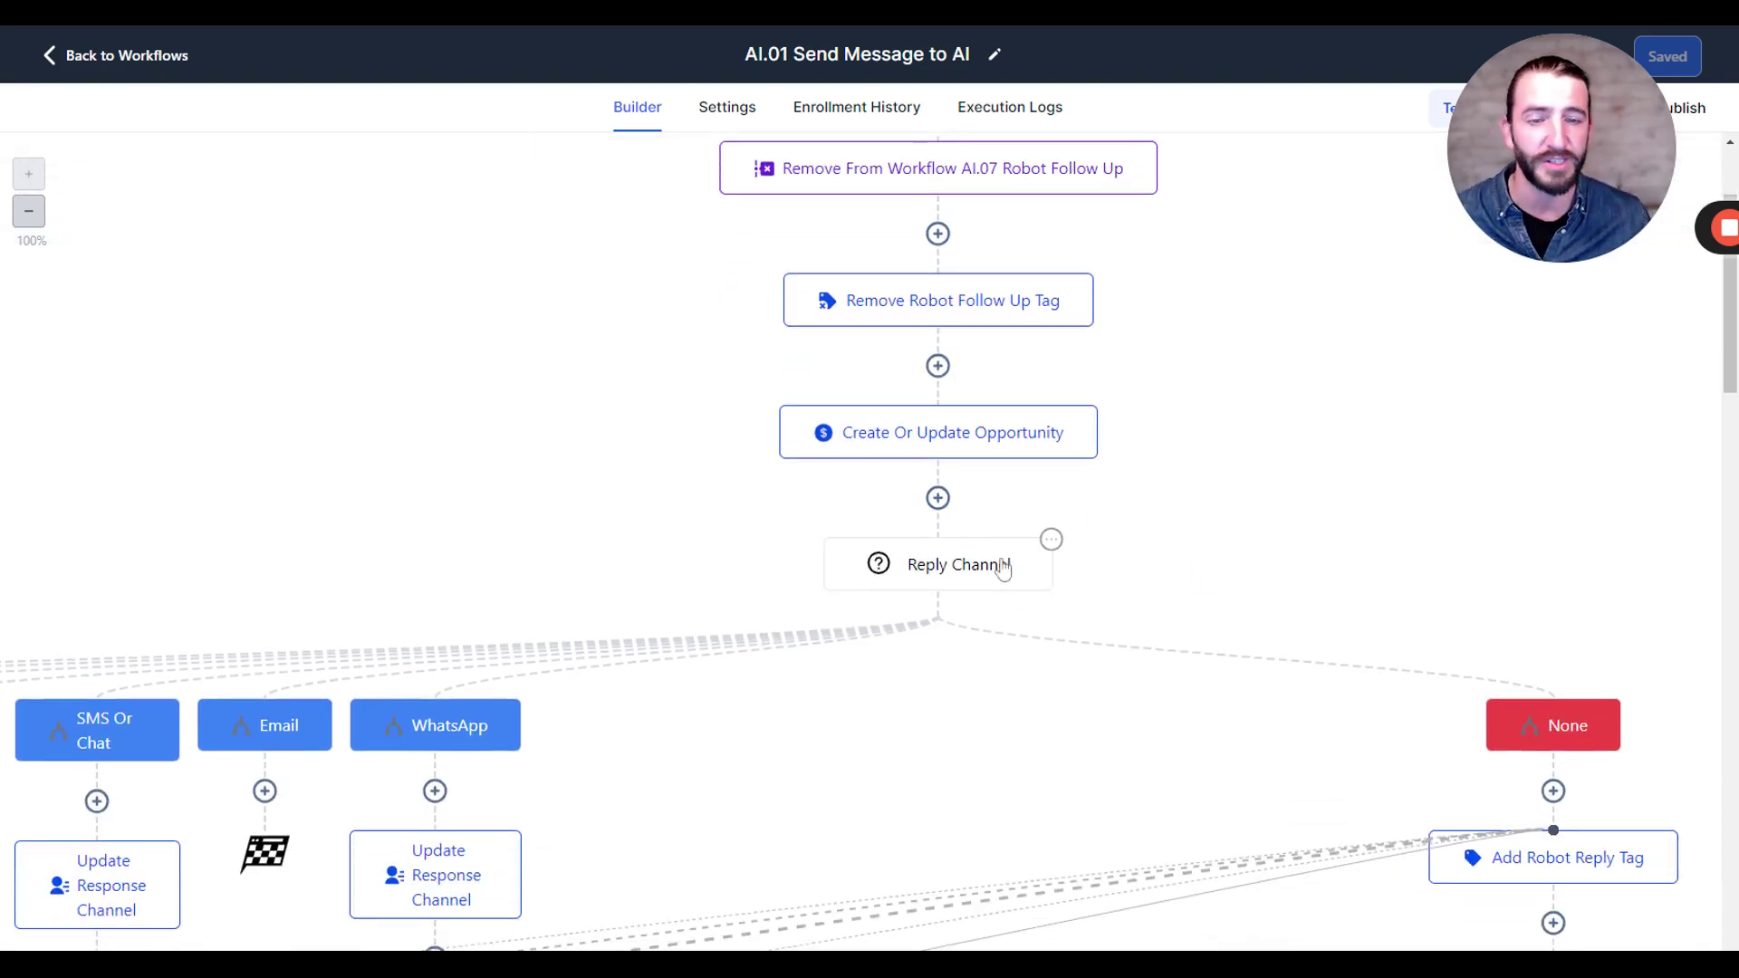
pyautogui.scroll(2, 1122, 633)
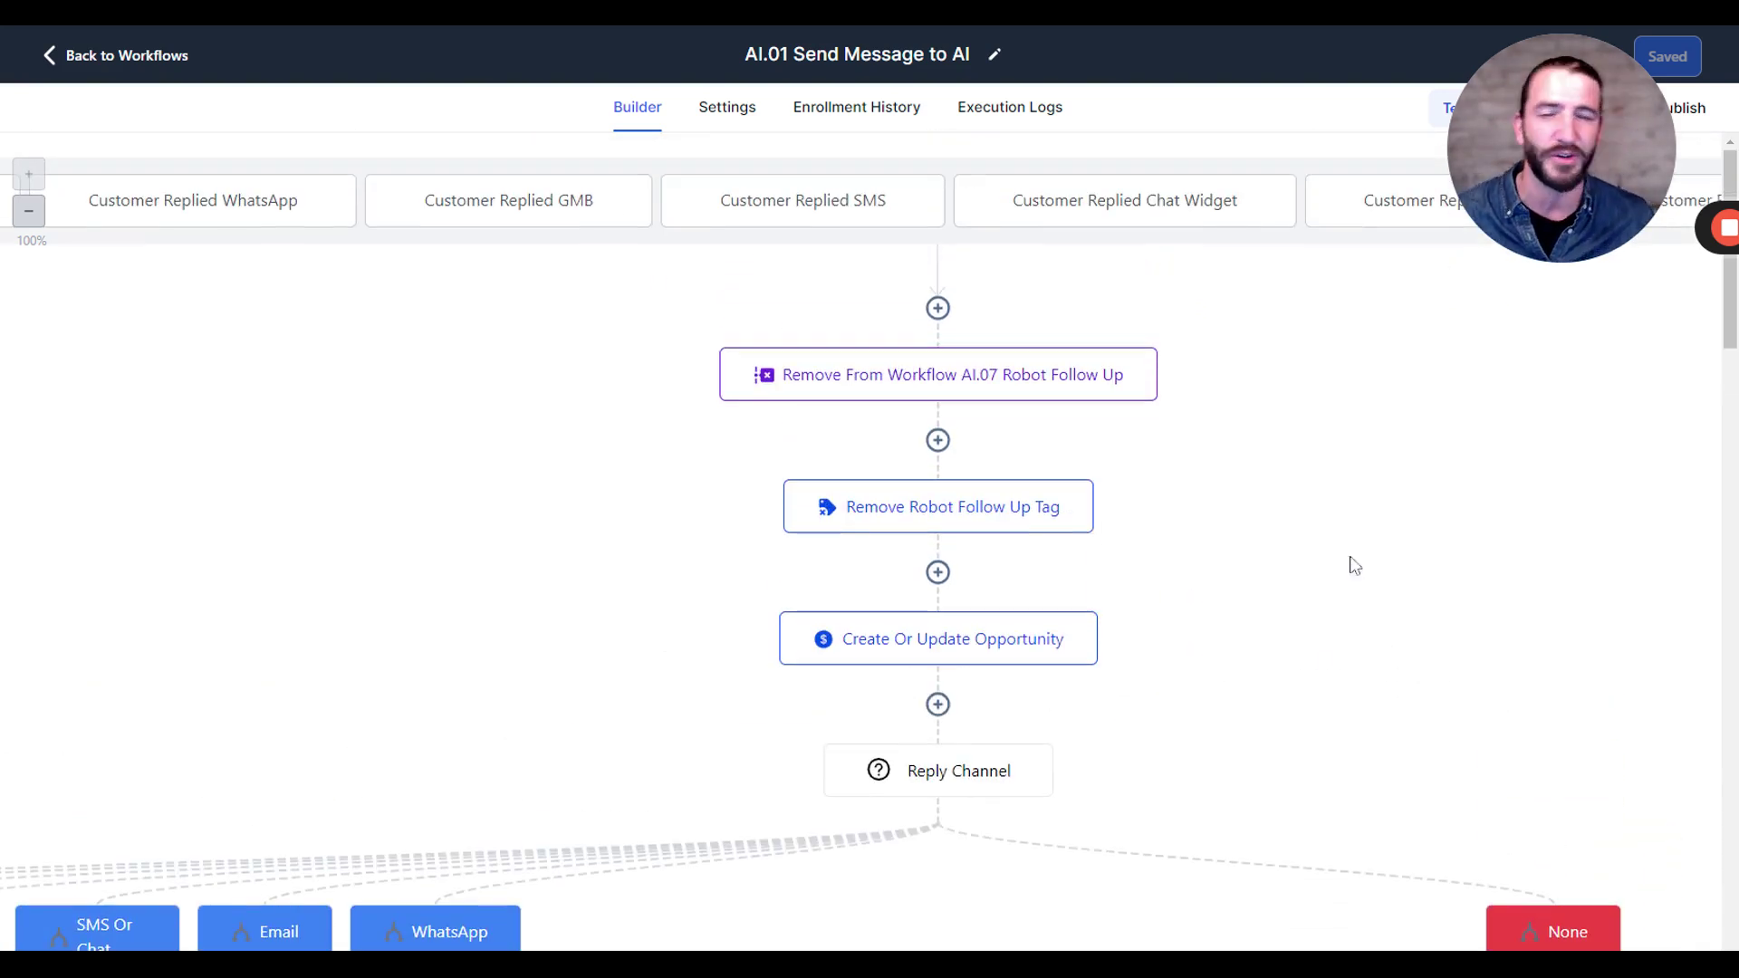
pyautogui.click(229, 198)
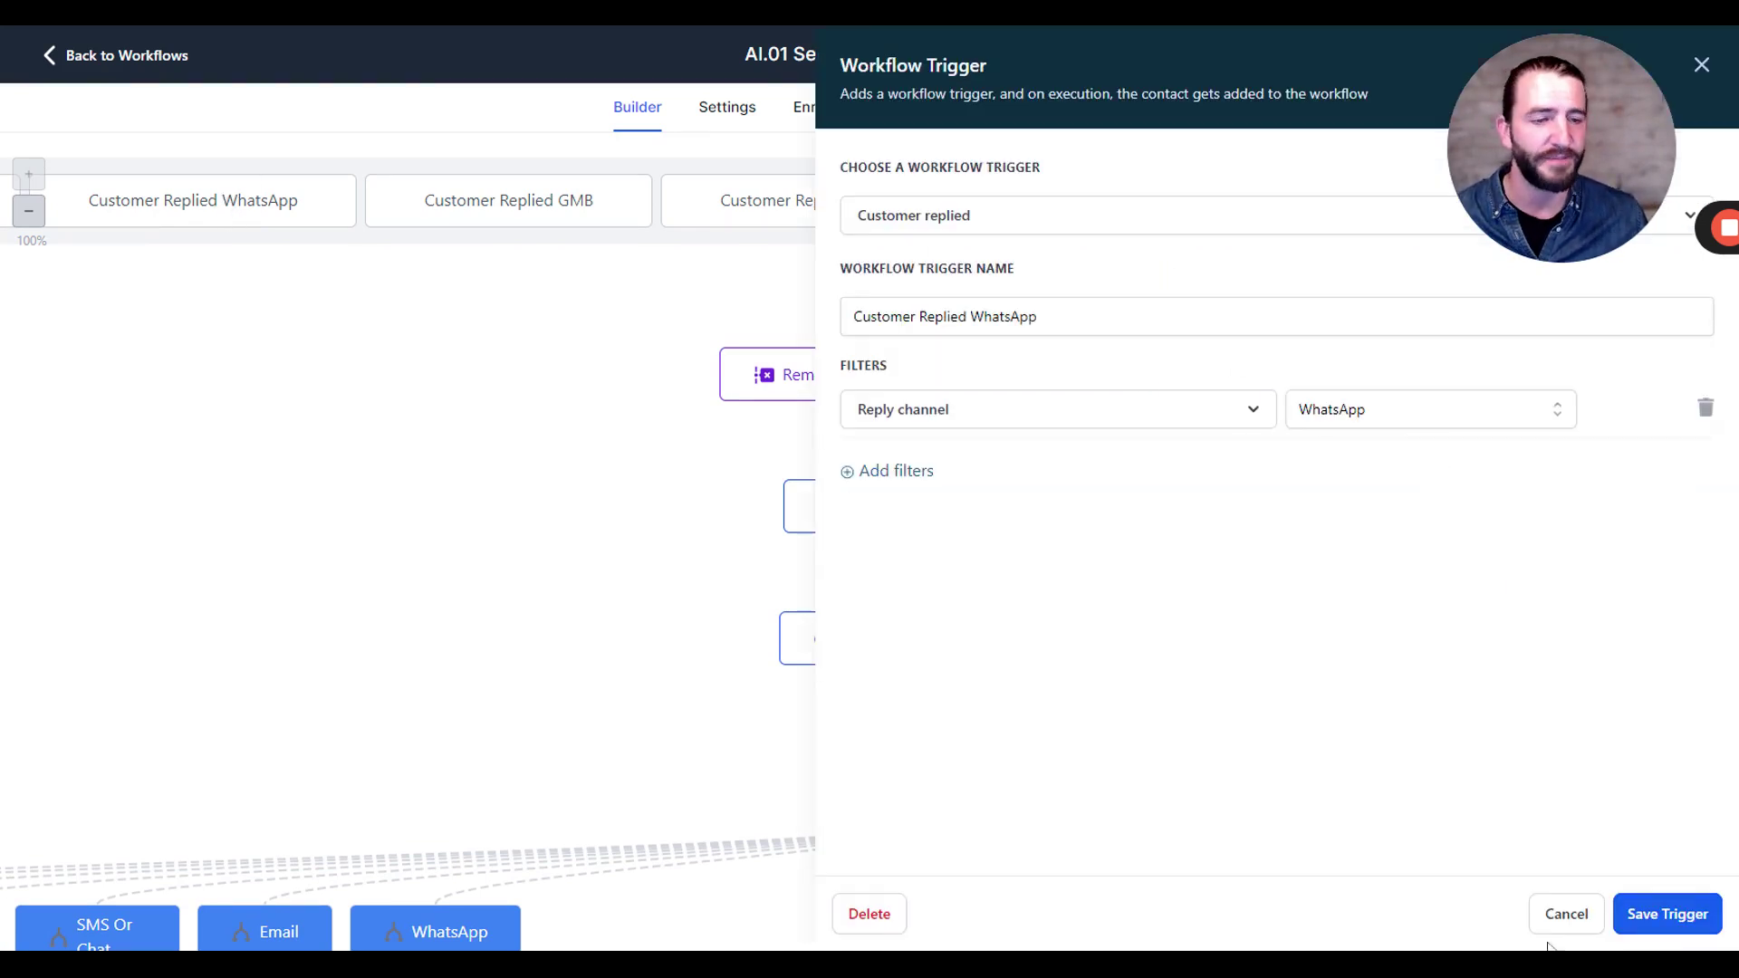
pyautogui.click(1559, 916)
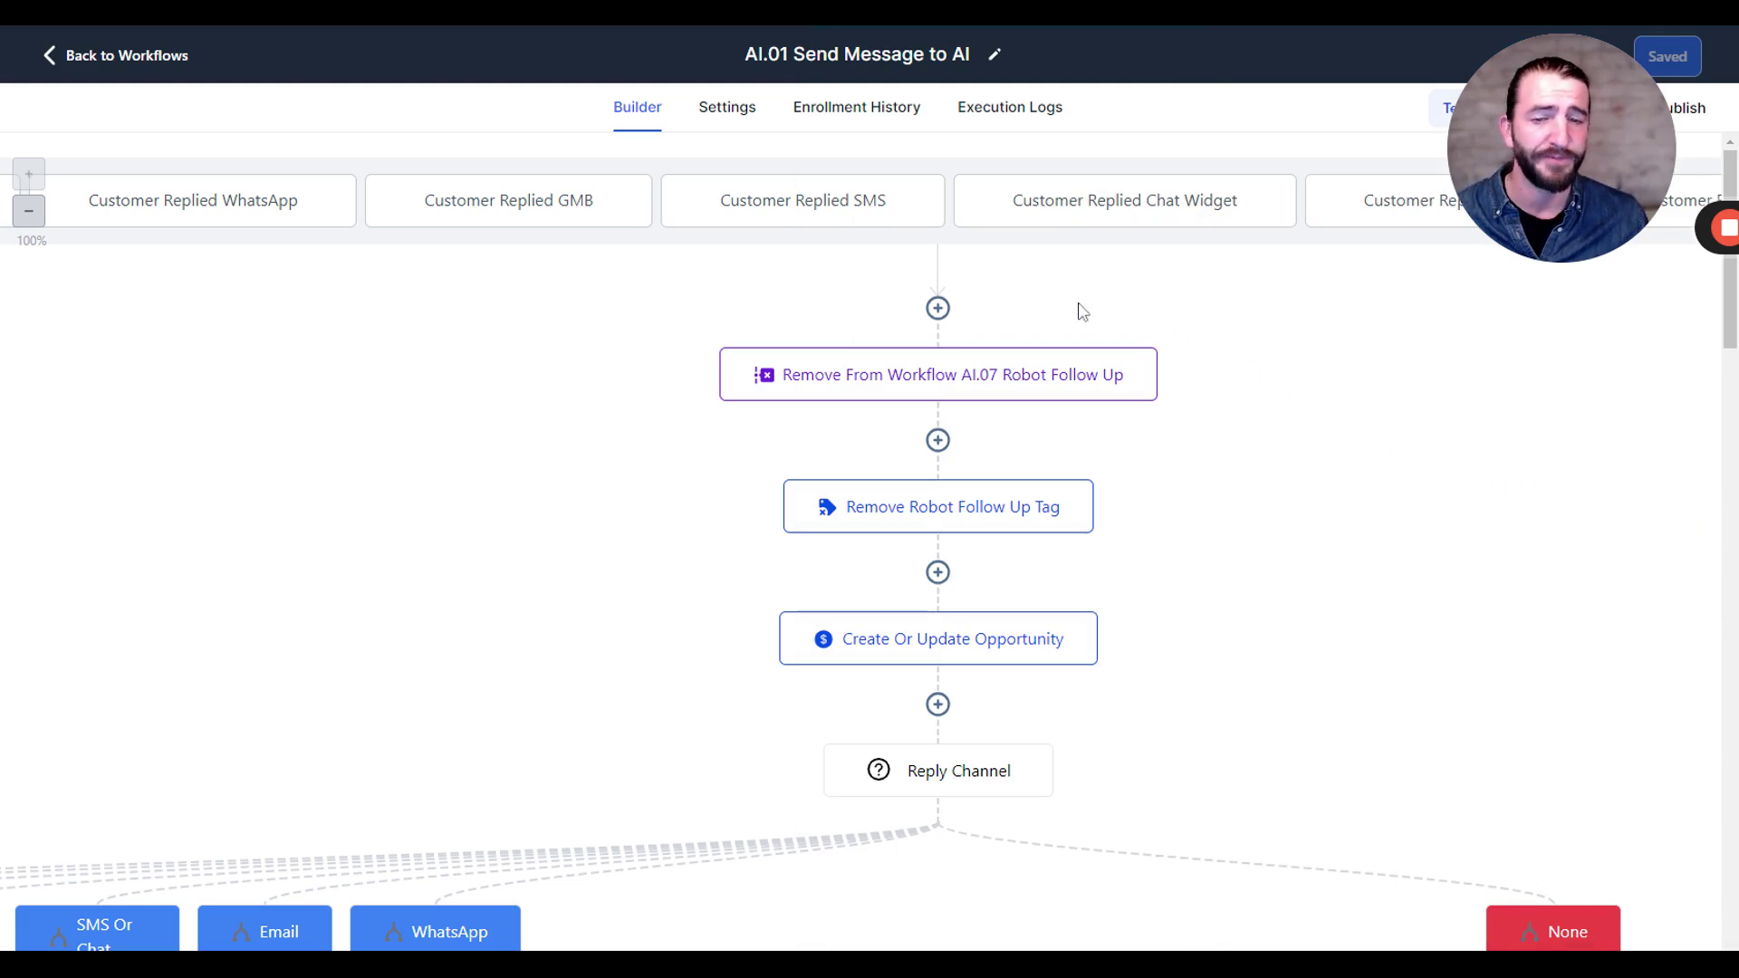
pyautogui.scroll(-6, 1078, 308)
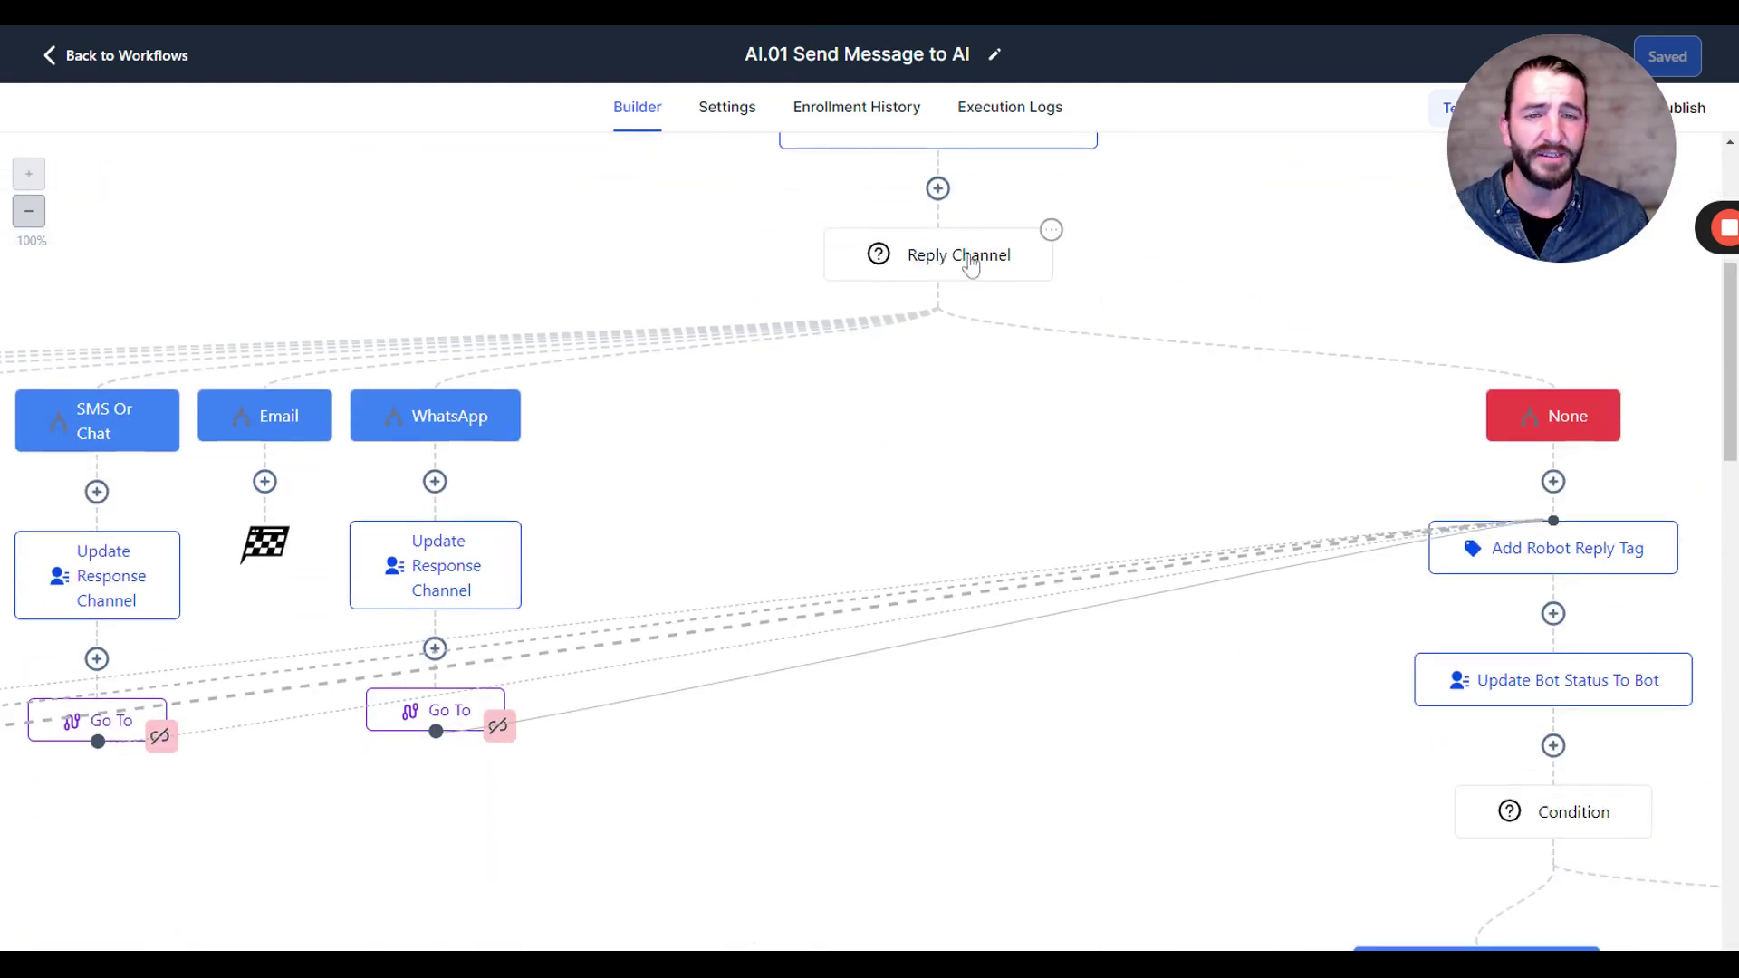
# - Set the Reply Channel WhatsApp branch to Workflow Trigger Is Customer Replied WhatsApp and save
pyautogui.click(971, 263)
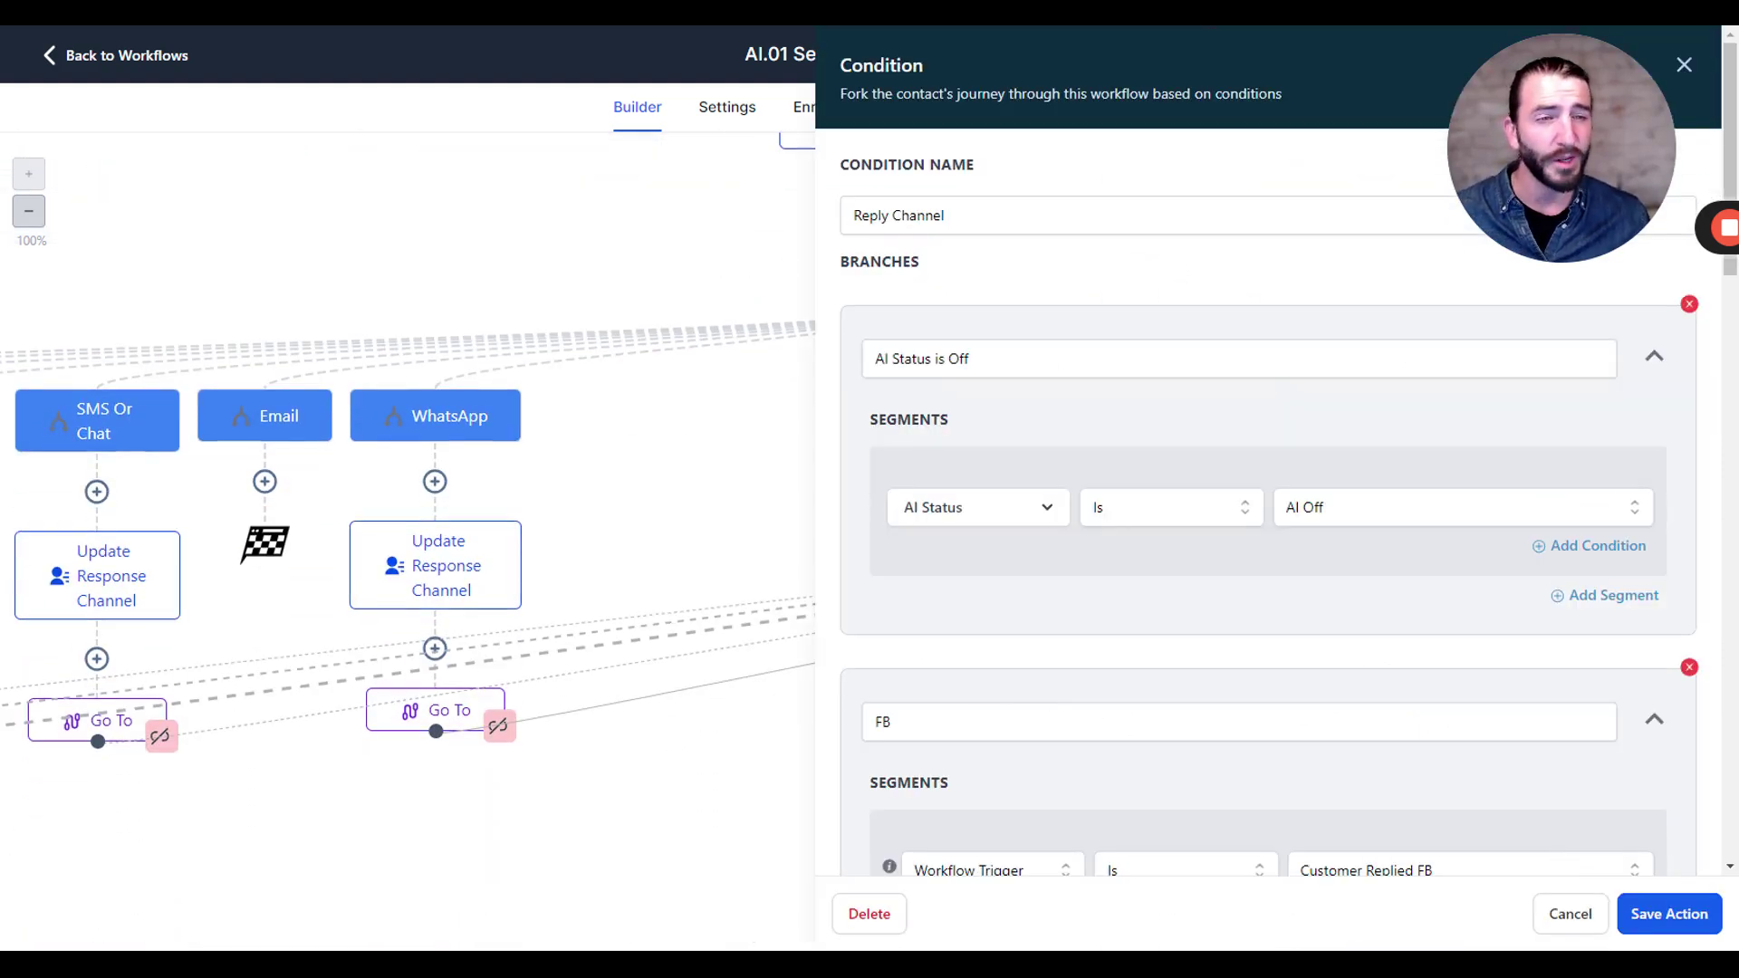
pyautogui.scroll(-15, 1126, 342)
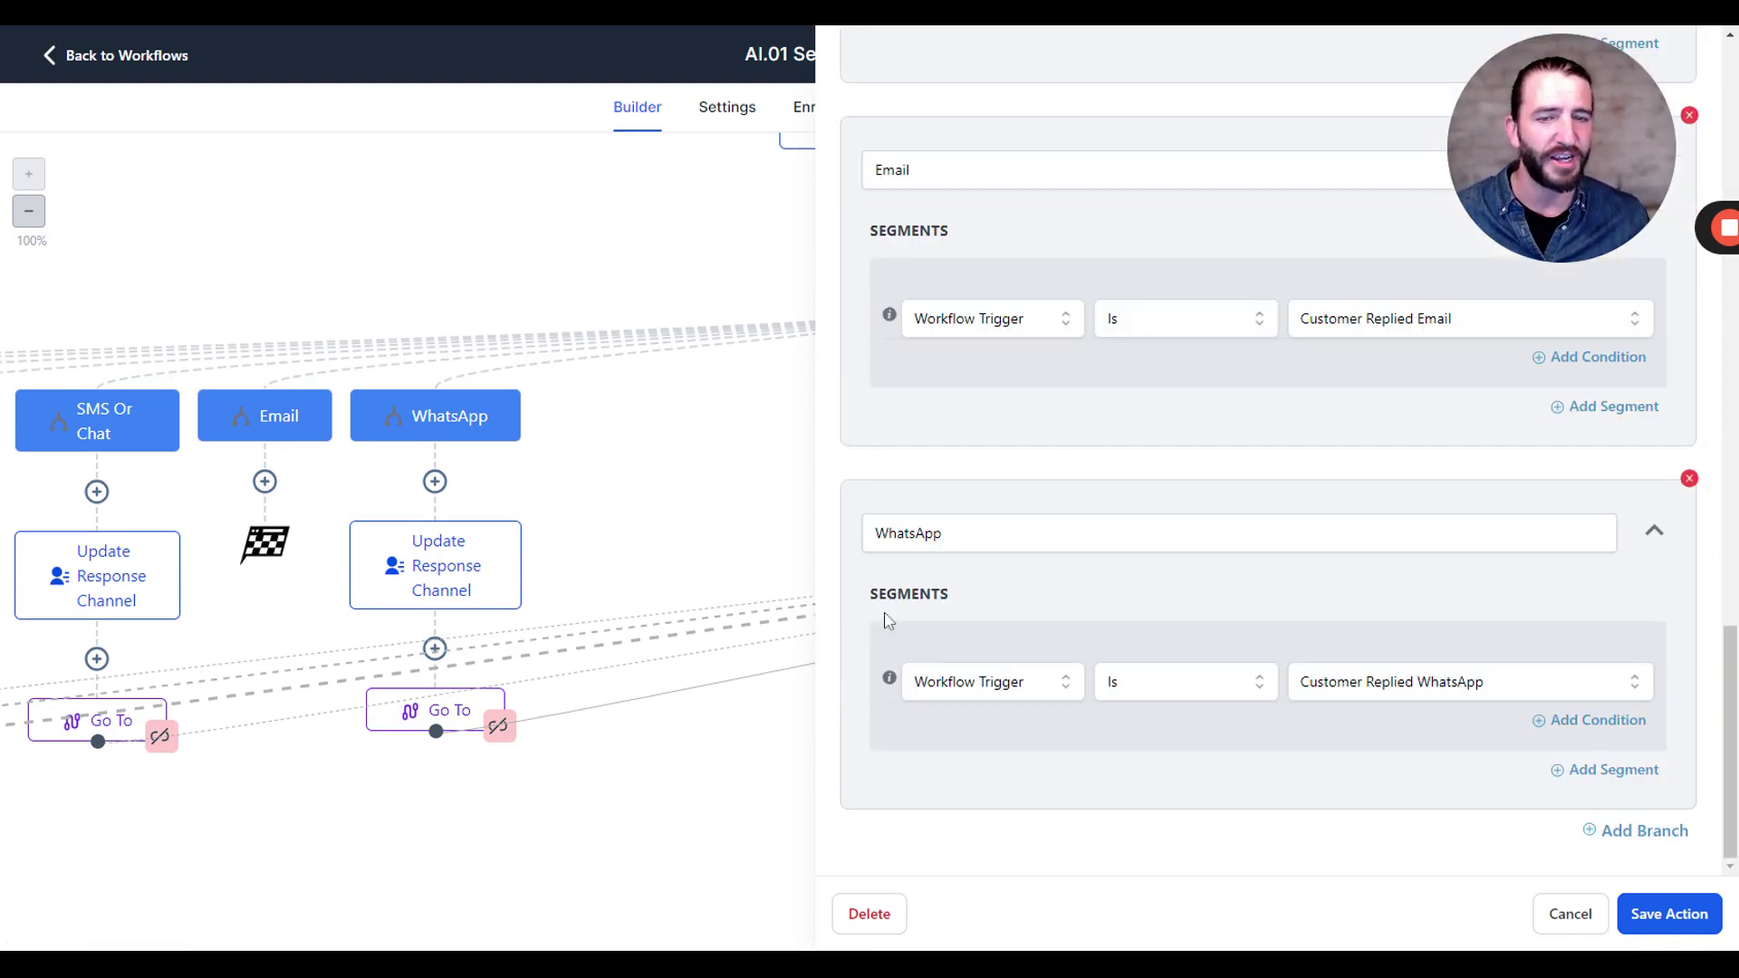
pyautogui.moveTo(951, 535); pyautogui.dragTo(851, 541)
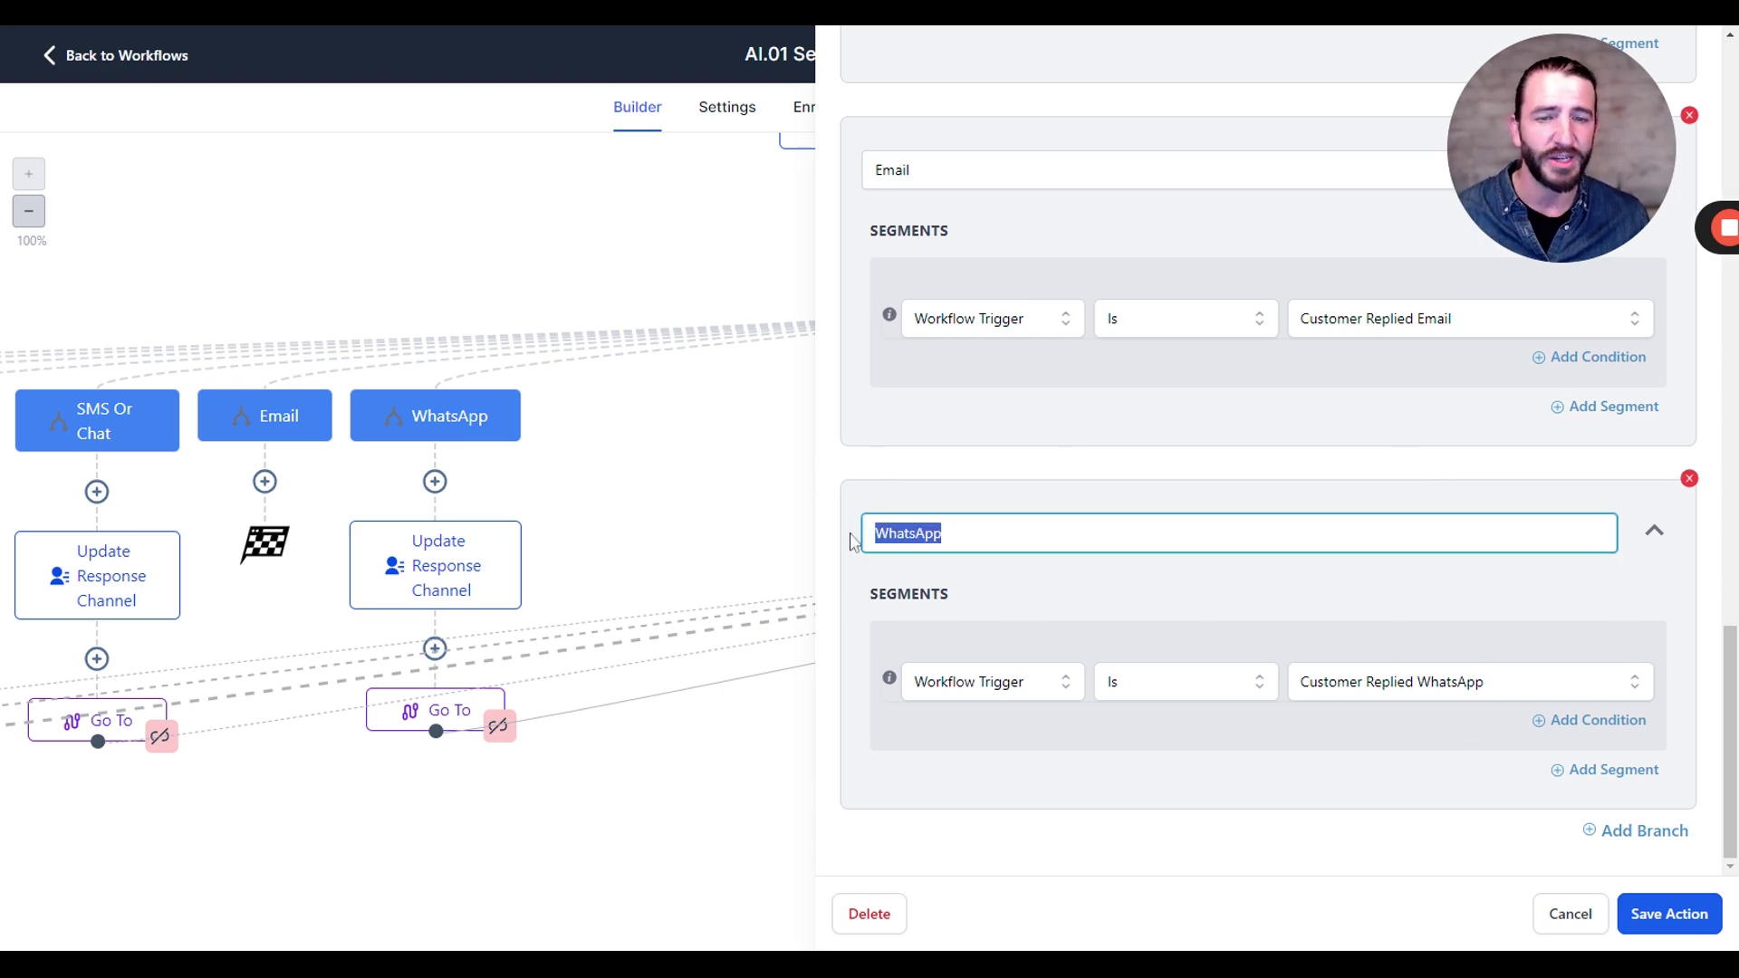
pyautogui.click(1035, 690)
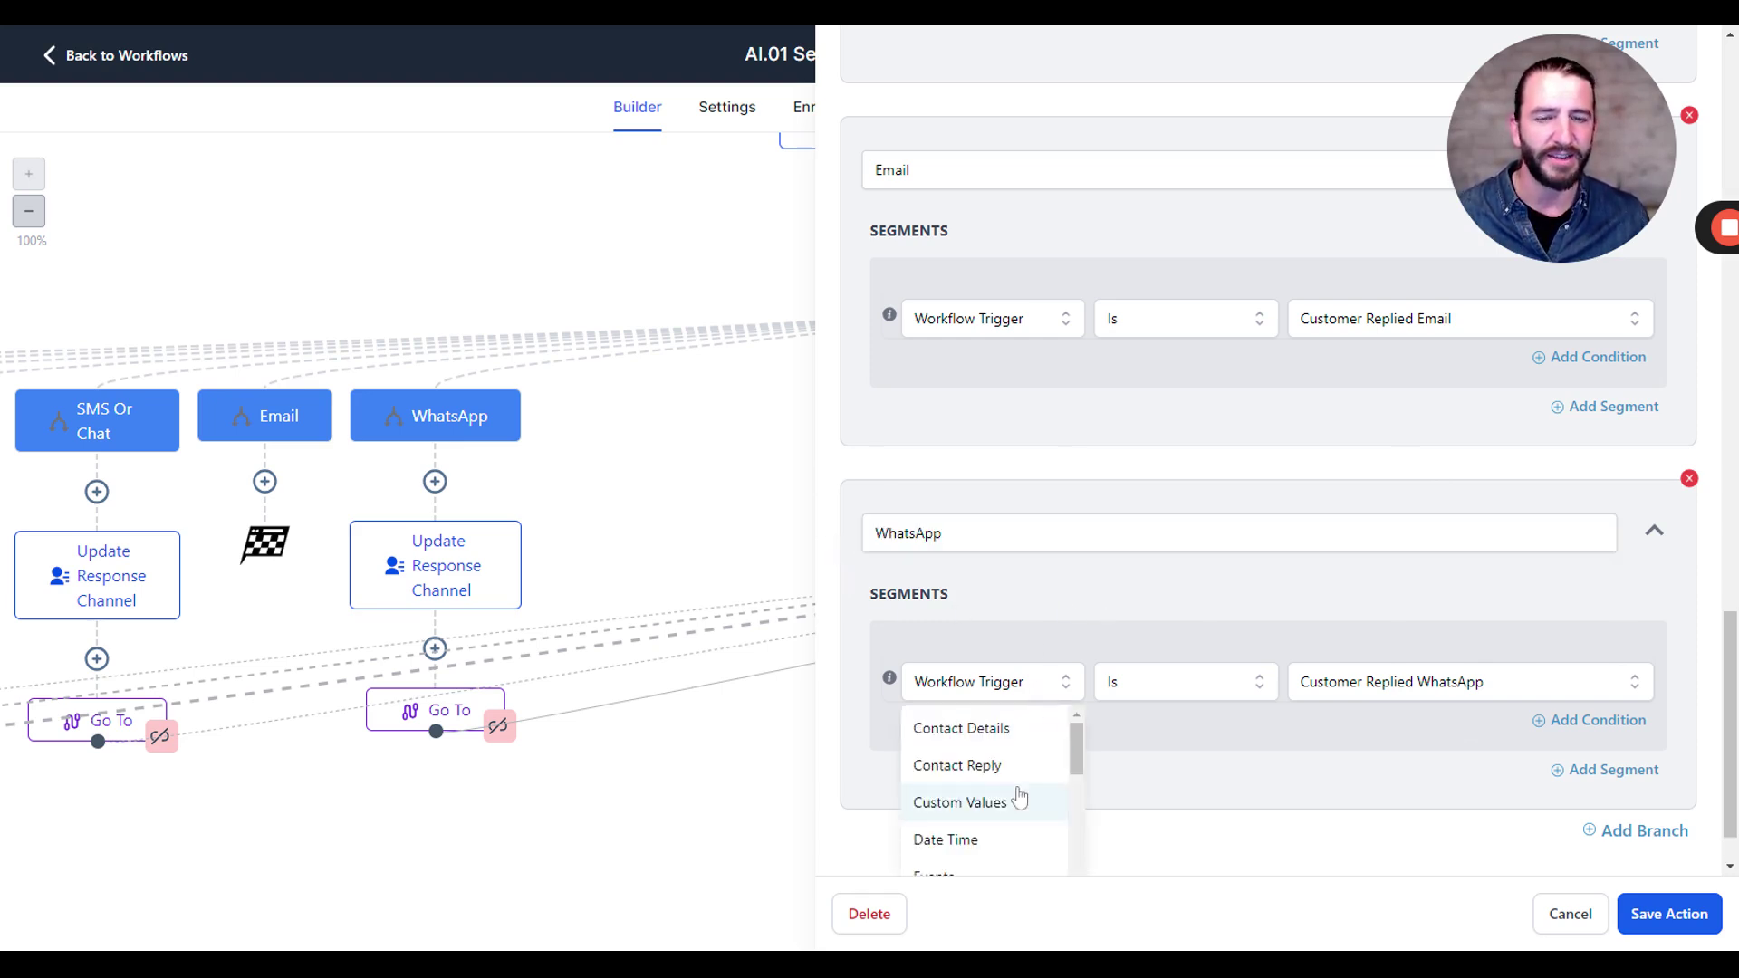
pyautogui.scroll(-2, 1028, 781)
pyautogui.scroll(-2, 1015, 761)
pyautogui.click(1004, 740)
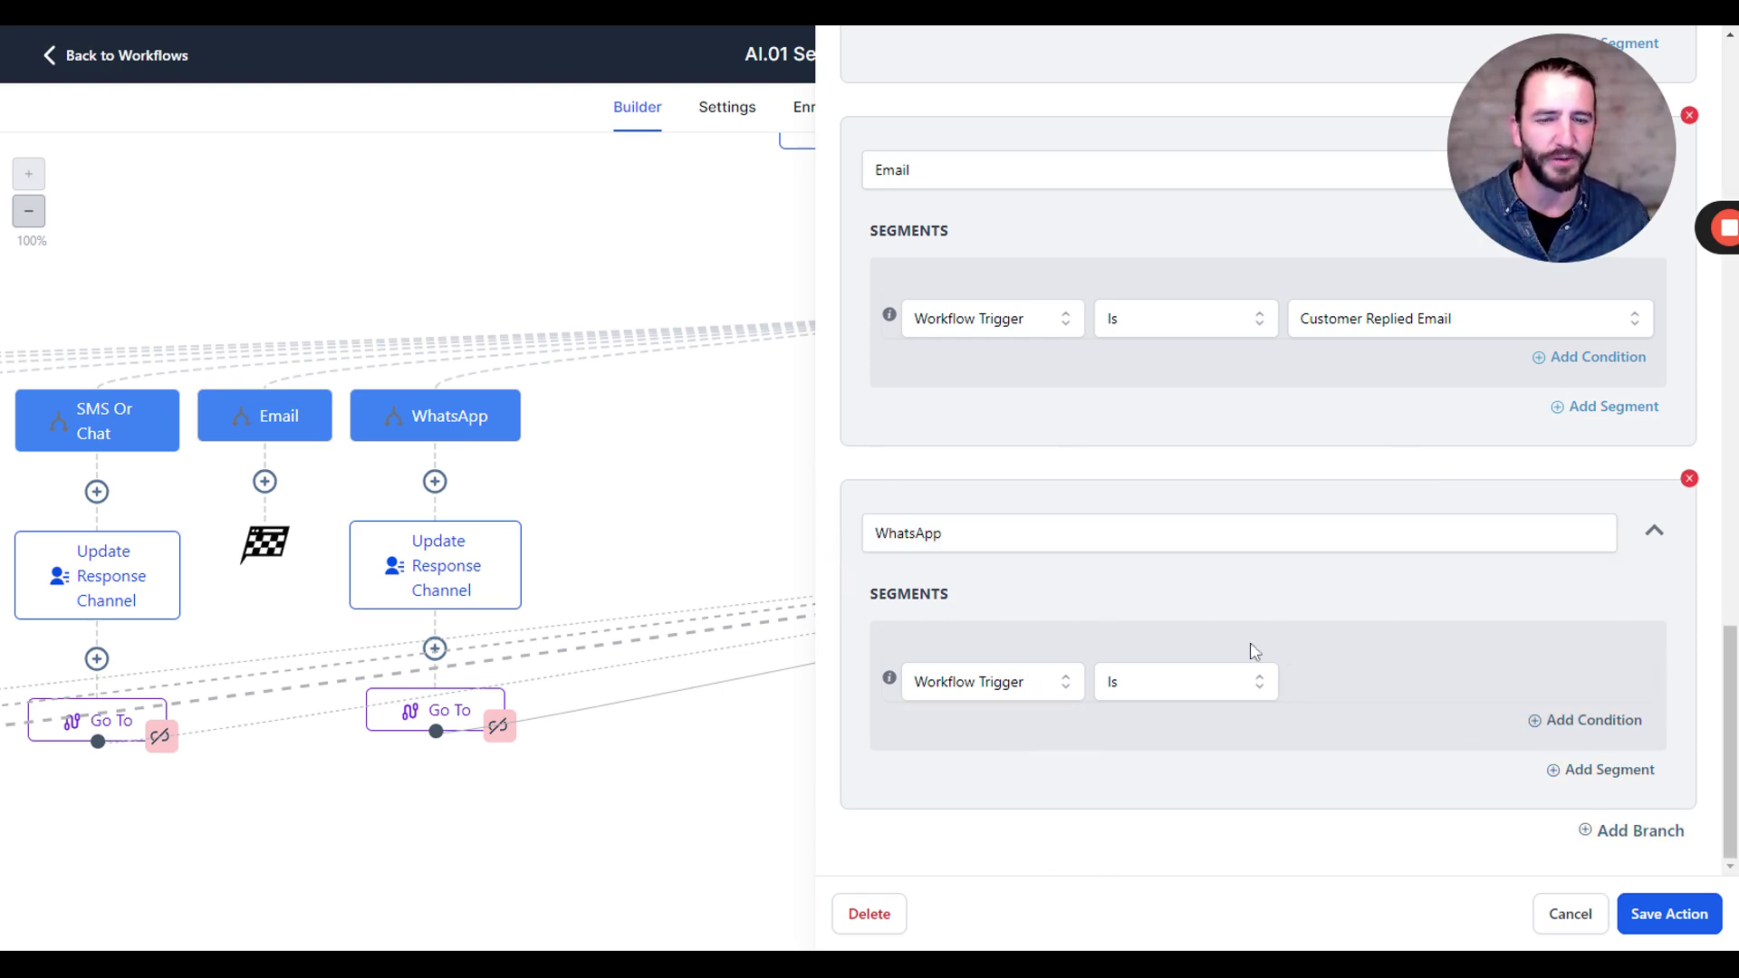
pyautogui.click(1225, 688)
pyautogui.click(1217, 731)
pyautogui.click(1371, 681)
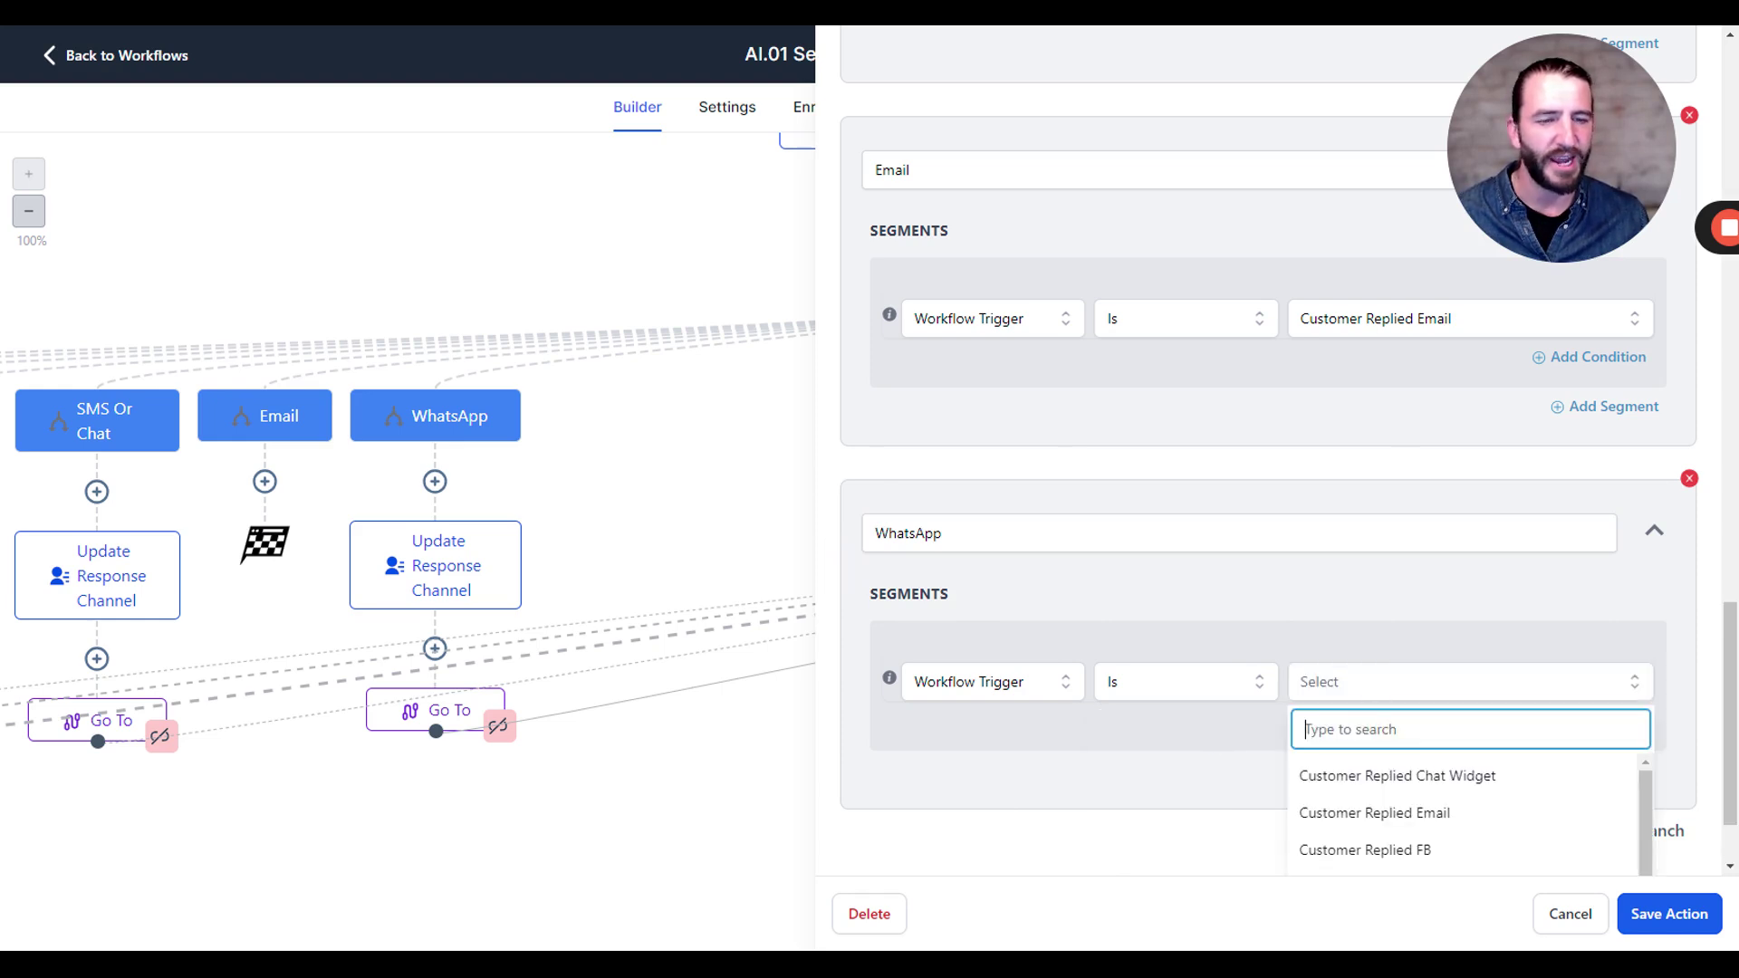
pyautogui.scroll(-3, 1447, 829)
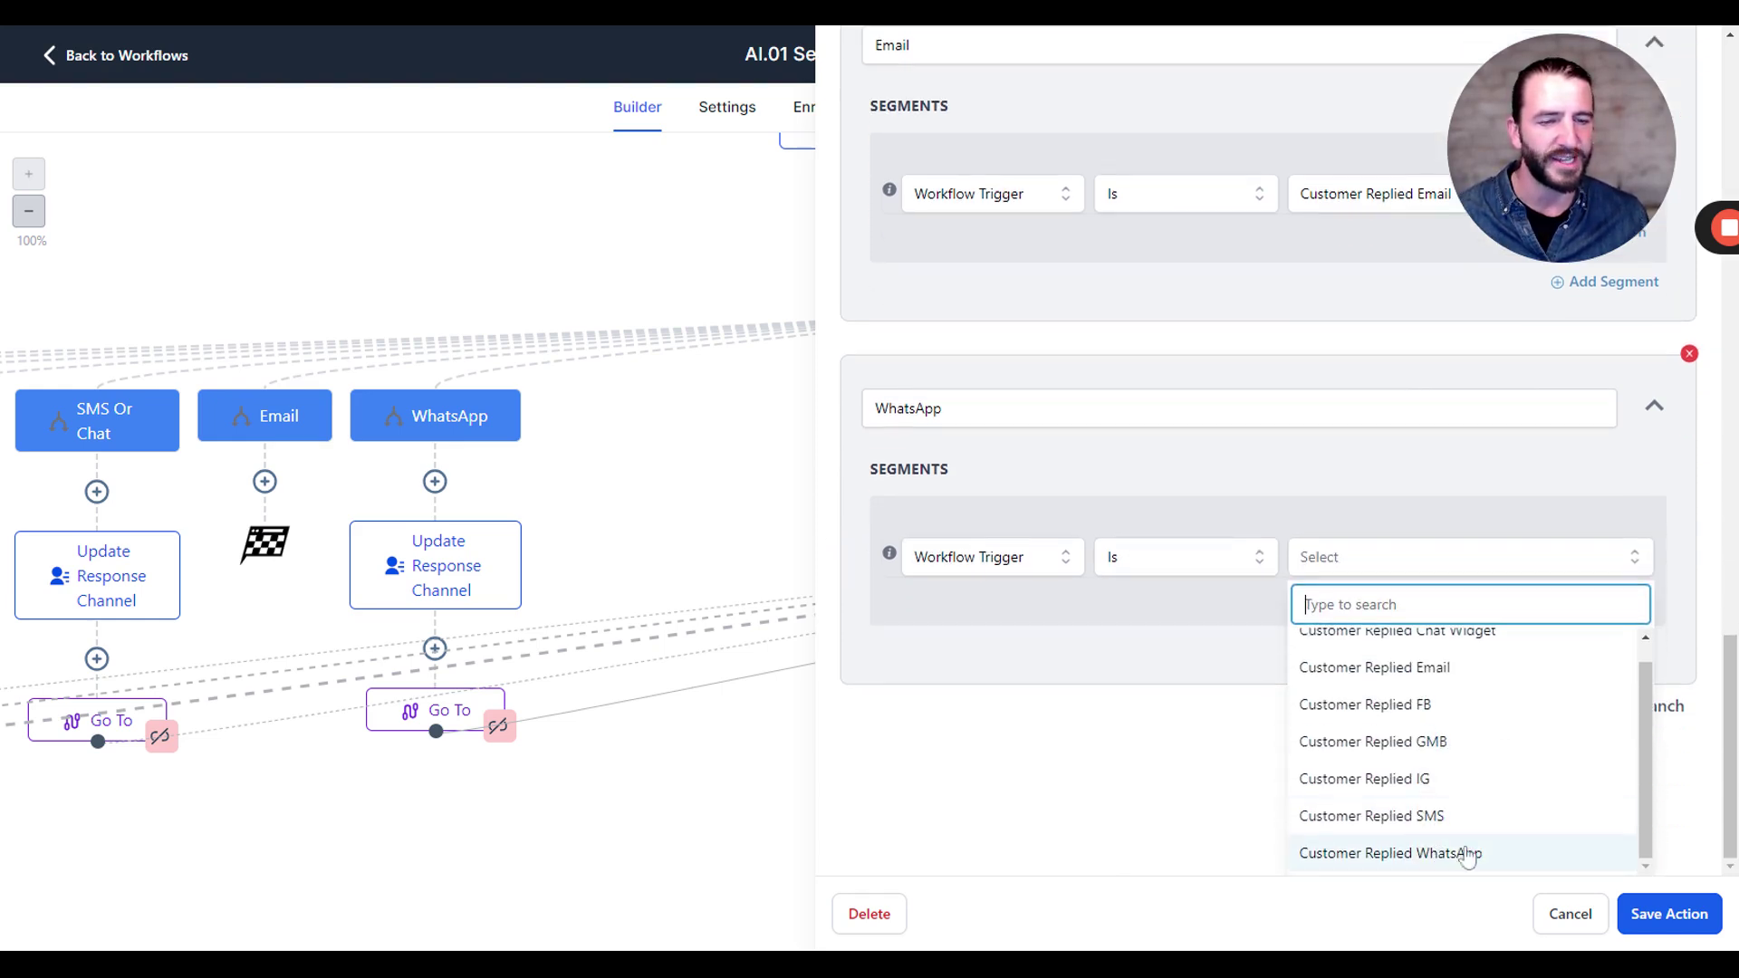
pyautogui.click(1445, 865)
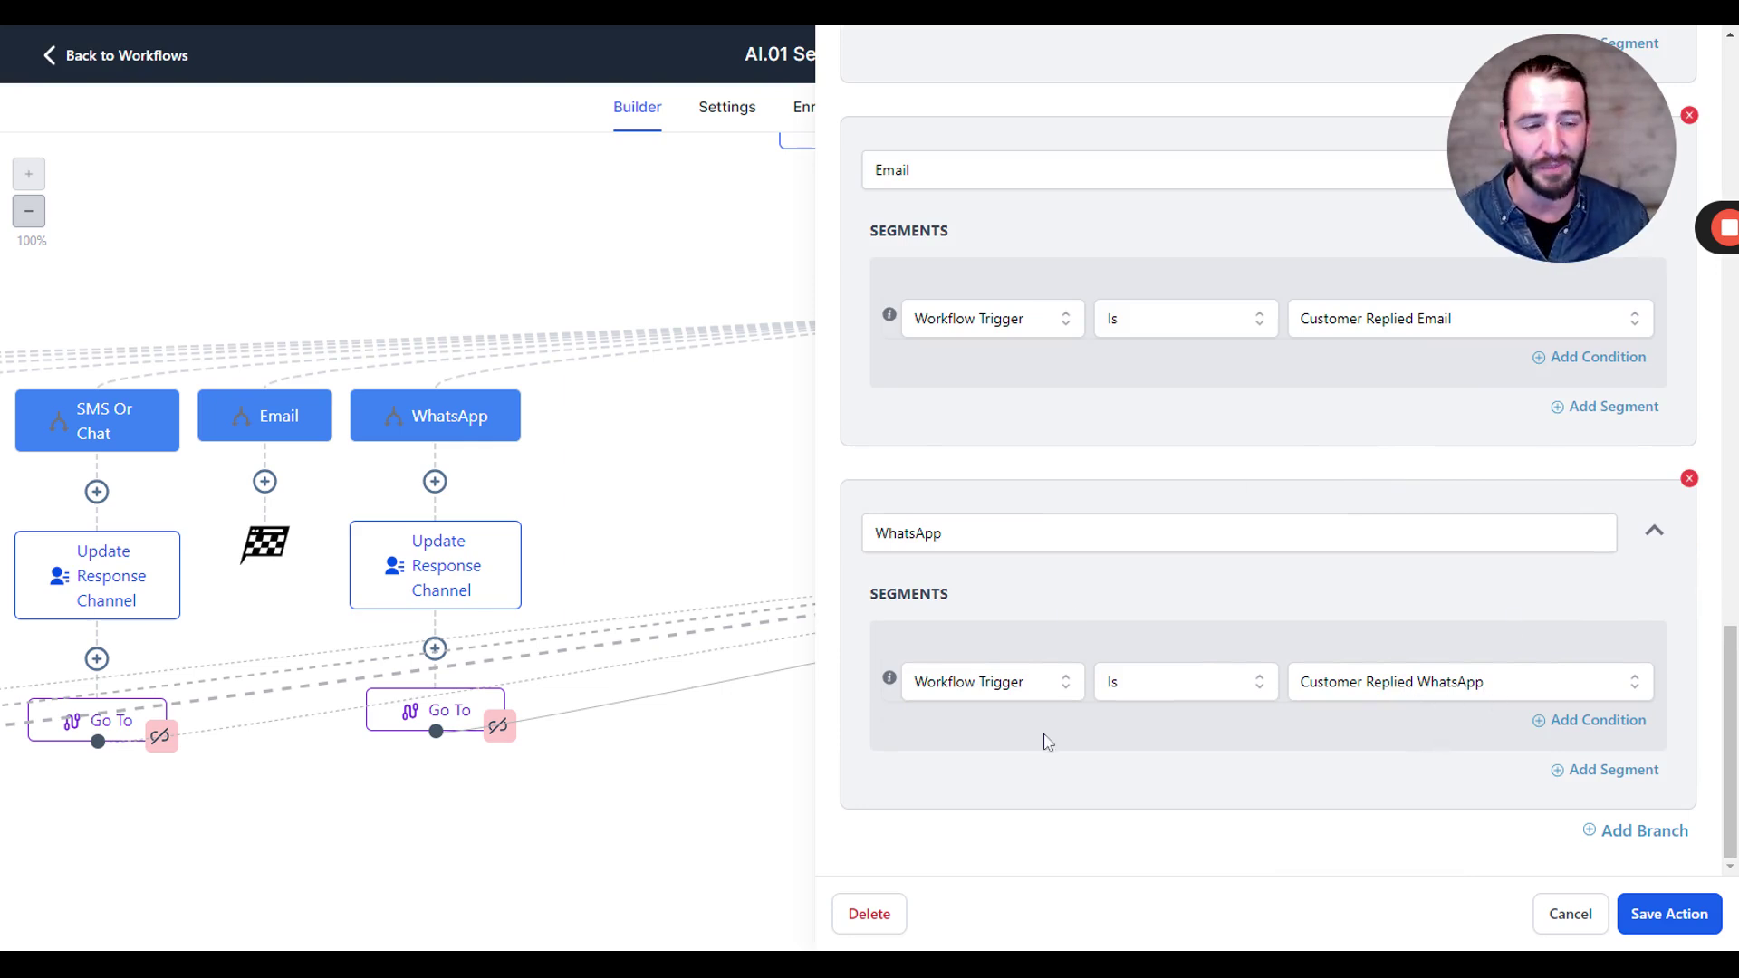
pyautogui.click(1581, 933)
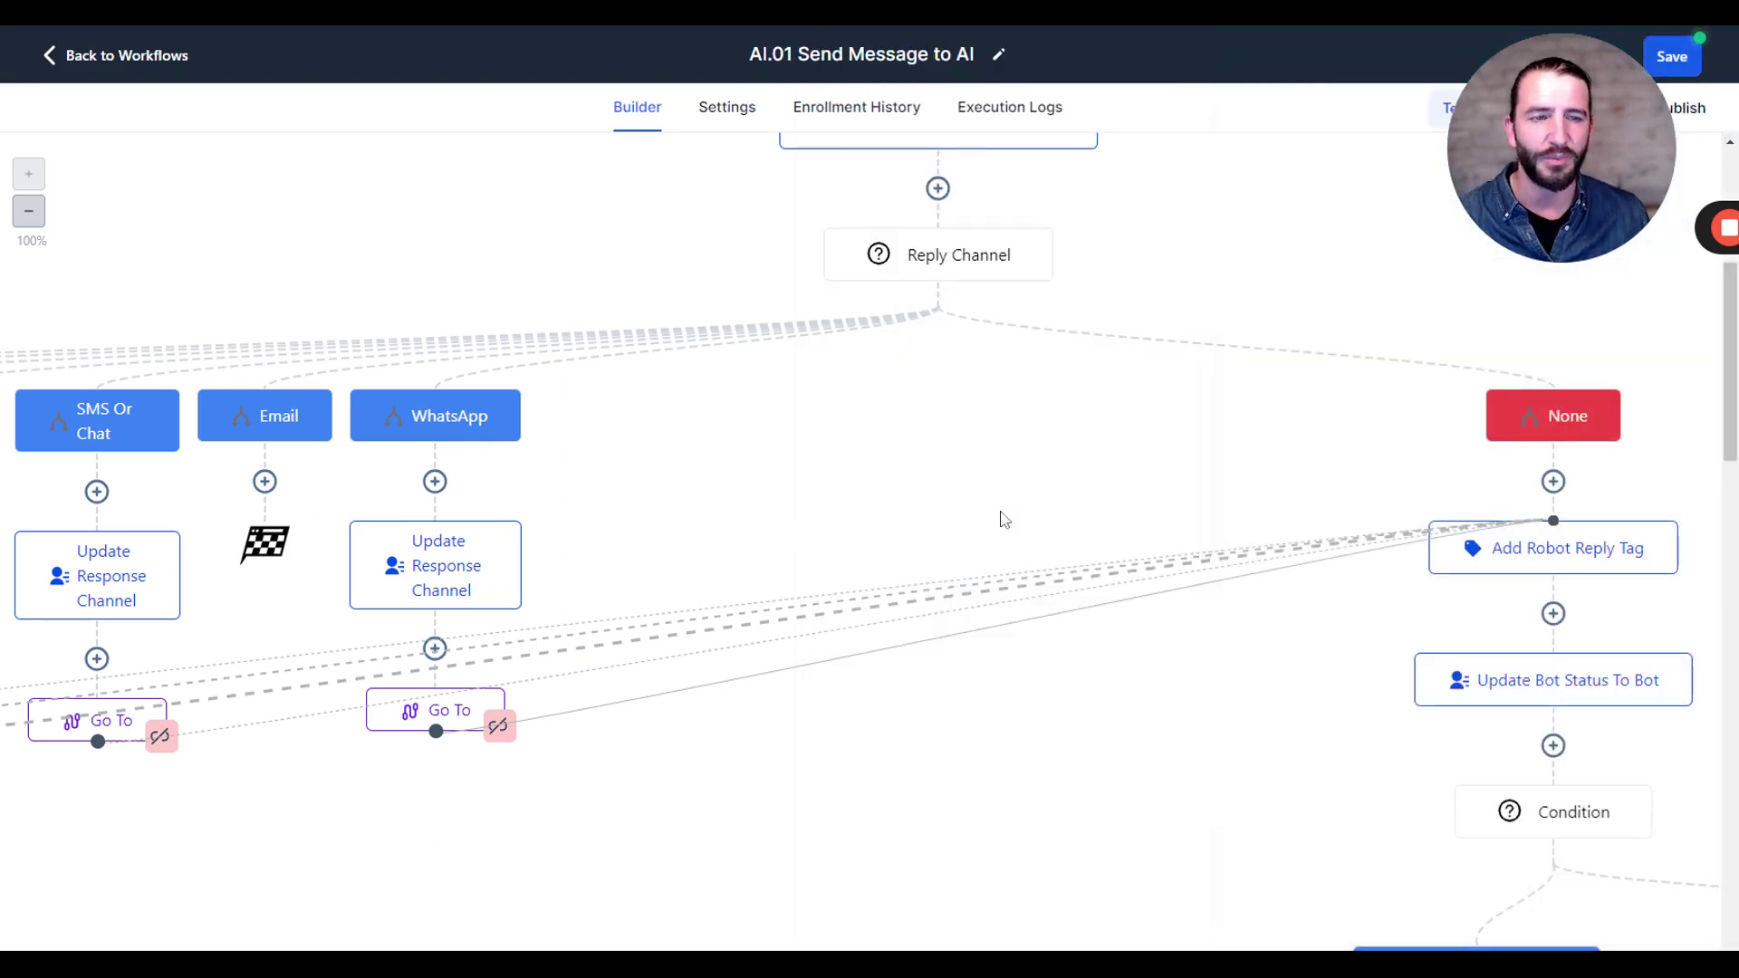
# - Delete all steps in the WhatsApp branch from its update step down
pyautogui.hscroll(-5, 906, 512)
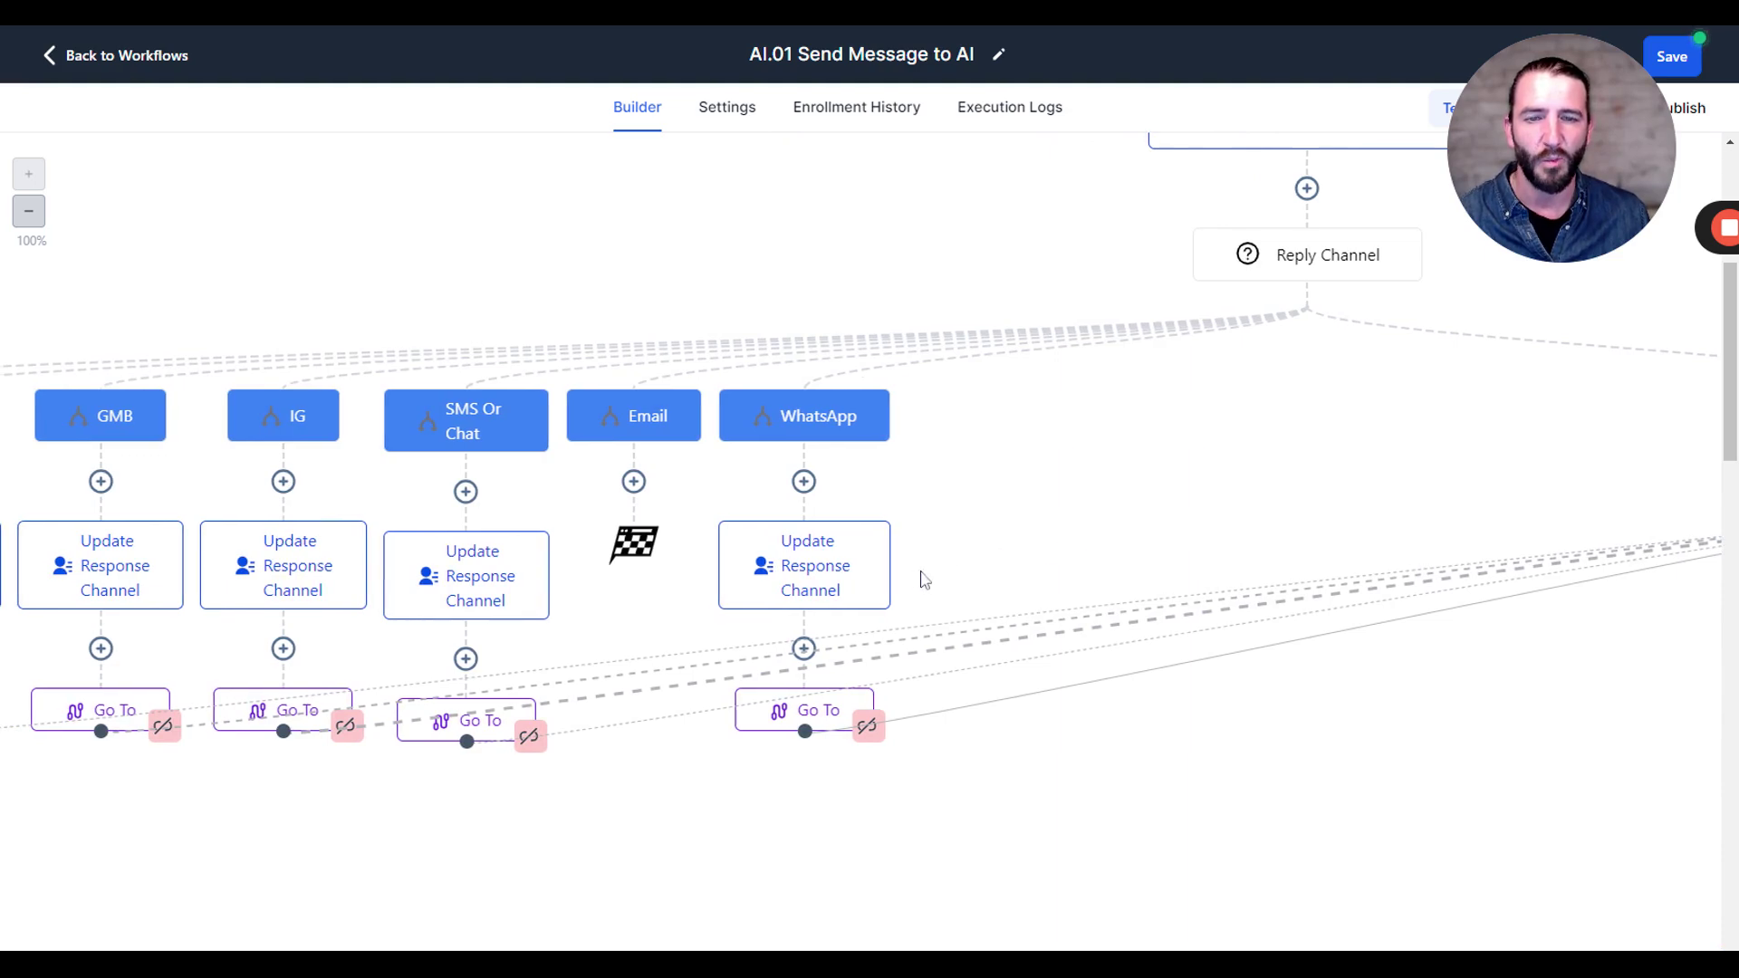
pyautogui.hscroll(-1, 970, 561)
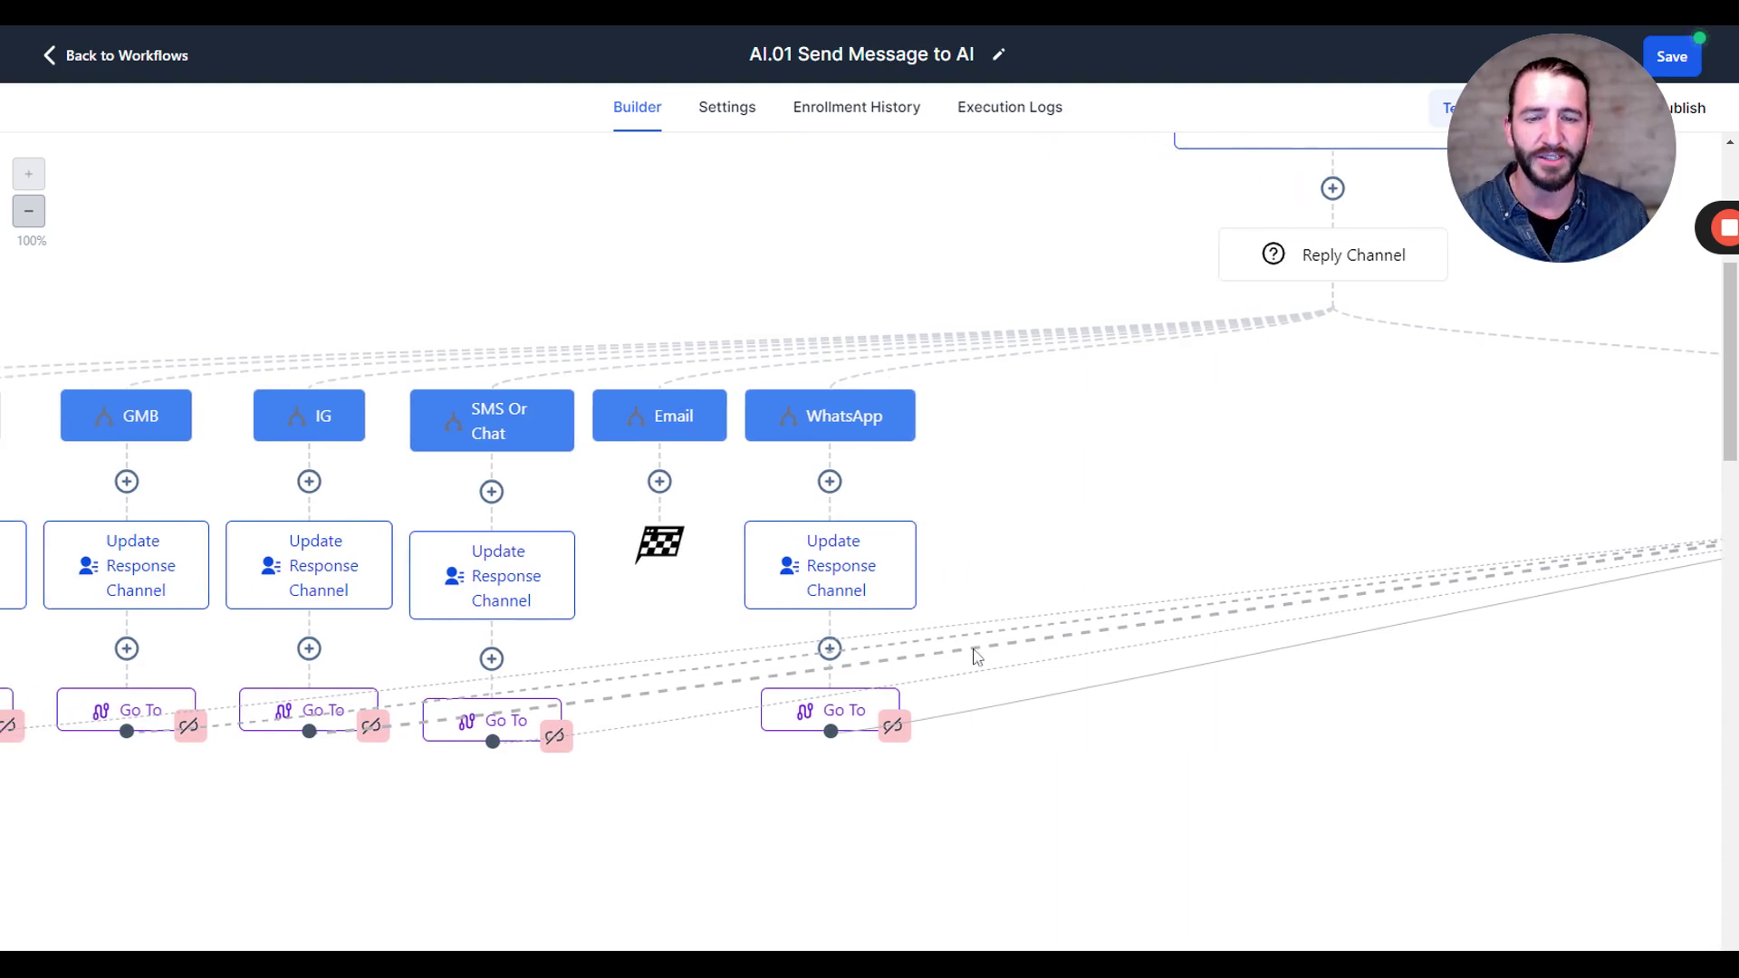
pyautogui.click(915, 524)
pyautogui.moveTo(947, 722)
pyautogui.click(1155, 650)
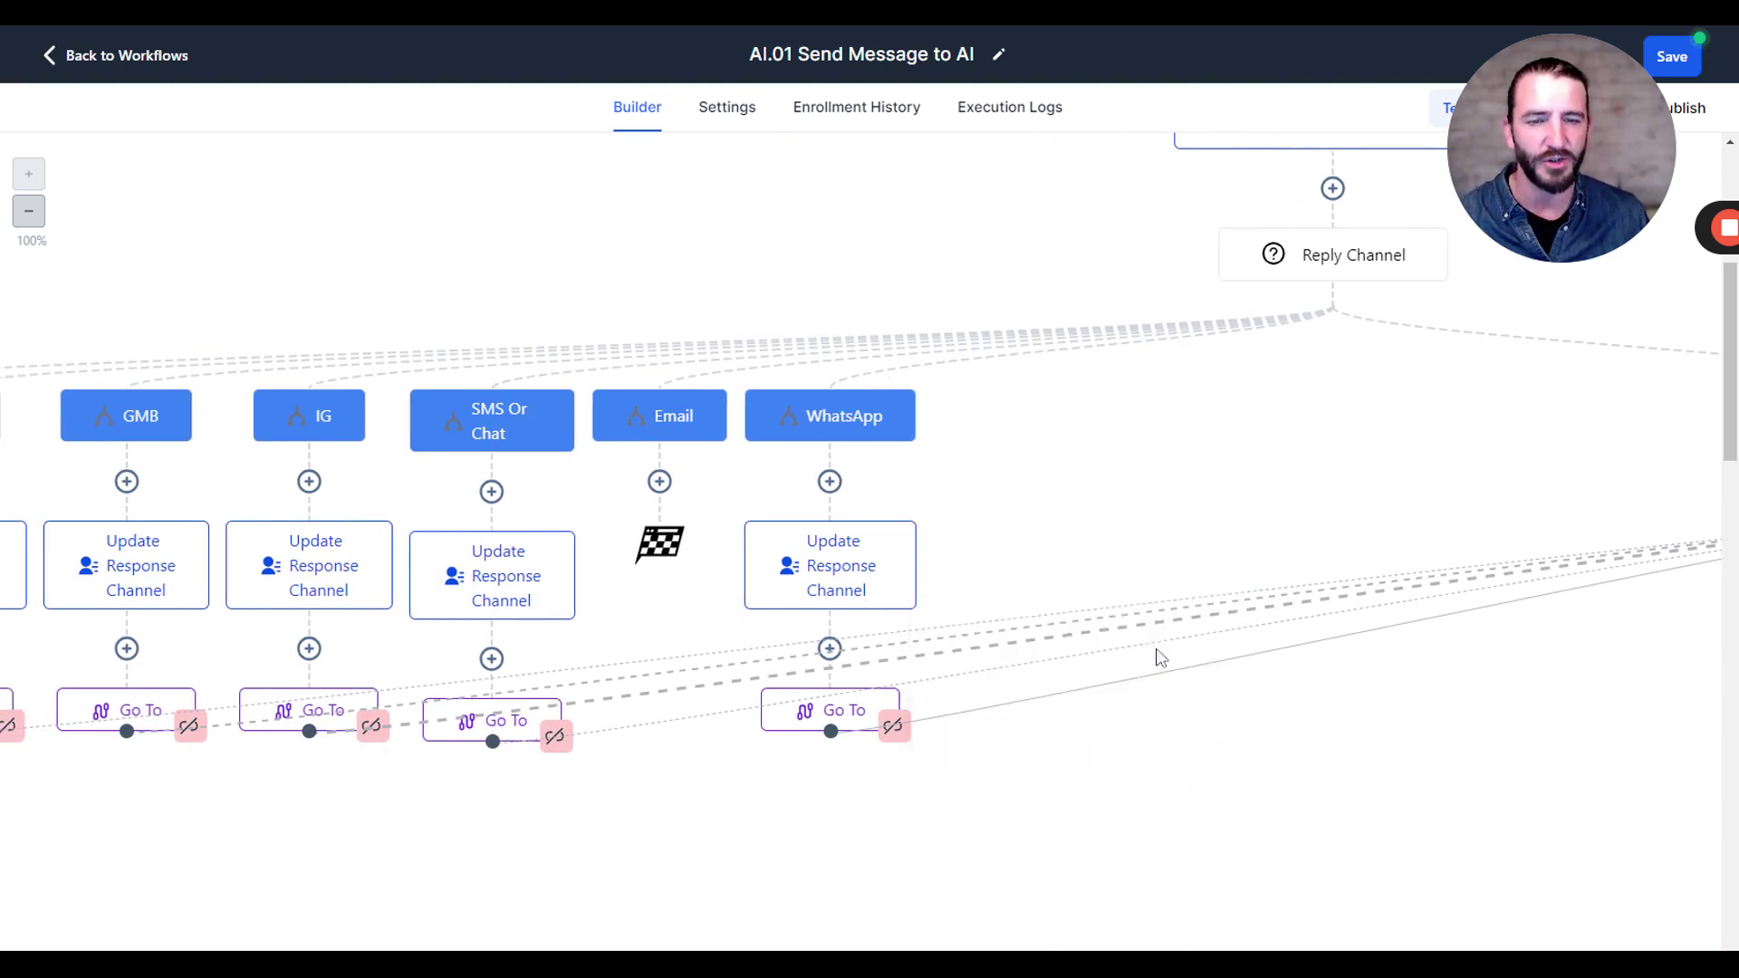
pyautogui.click(1090, 576)
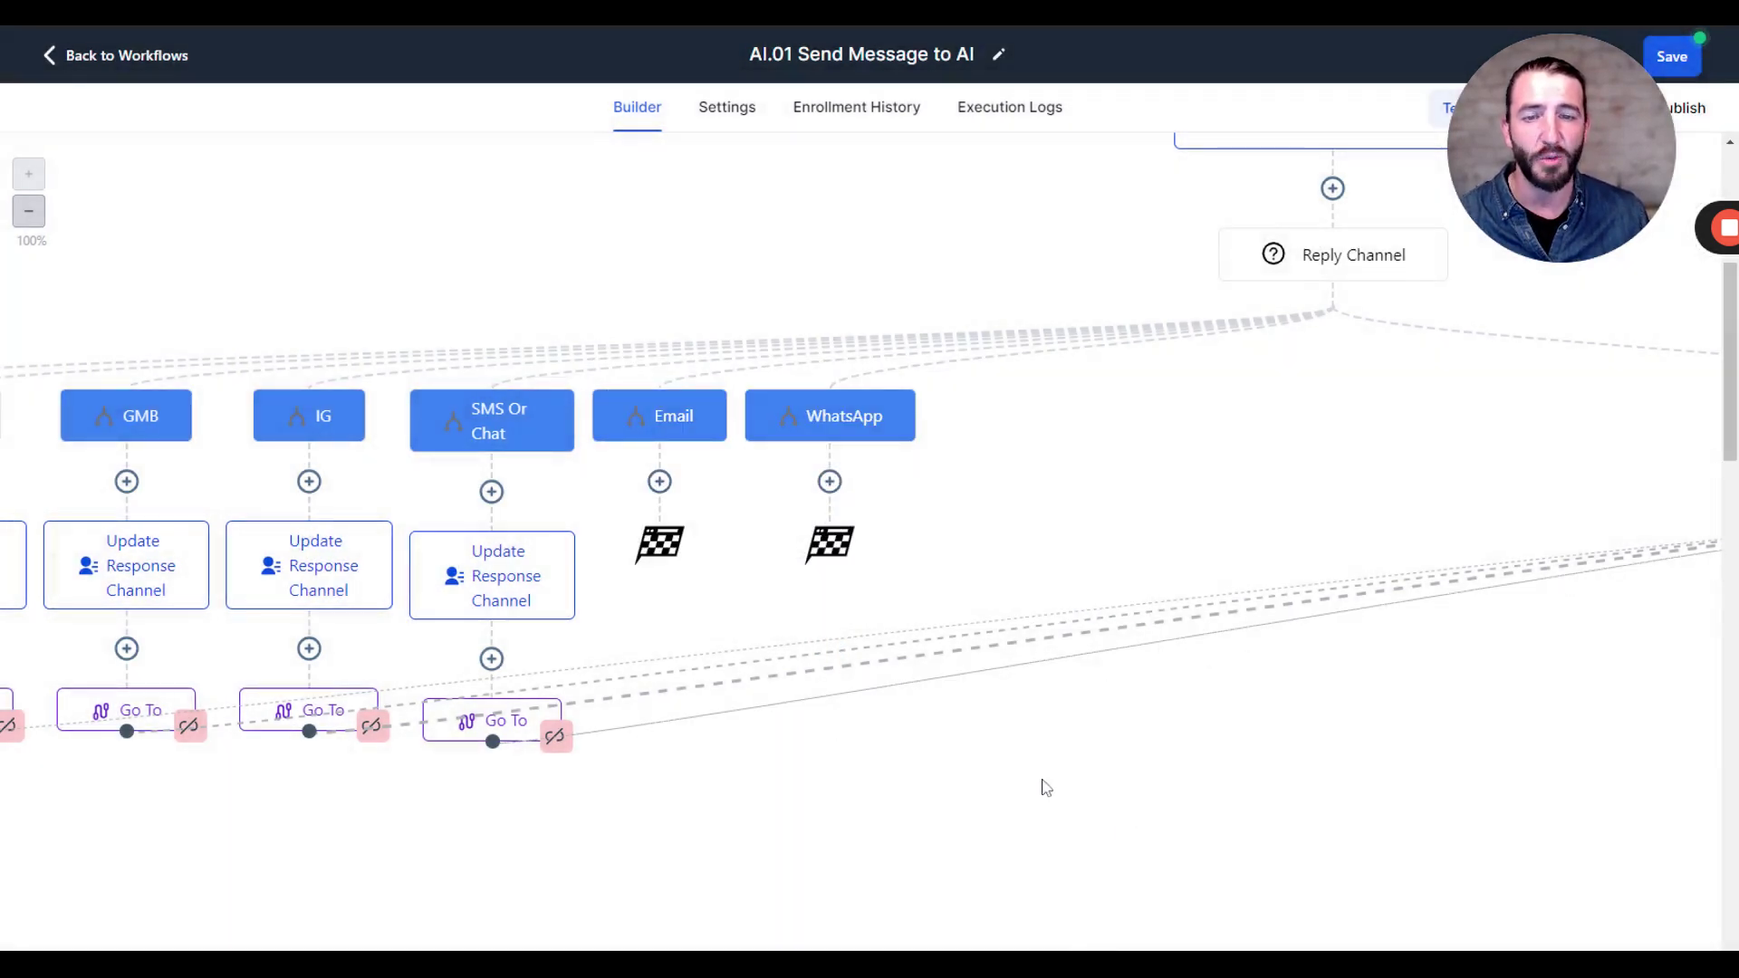
# - Copy the SMS Or Chat branch's steps and paste them under the WhatsApp branch
pyautogui.click(572, 537)
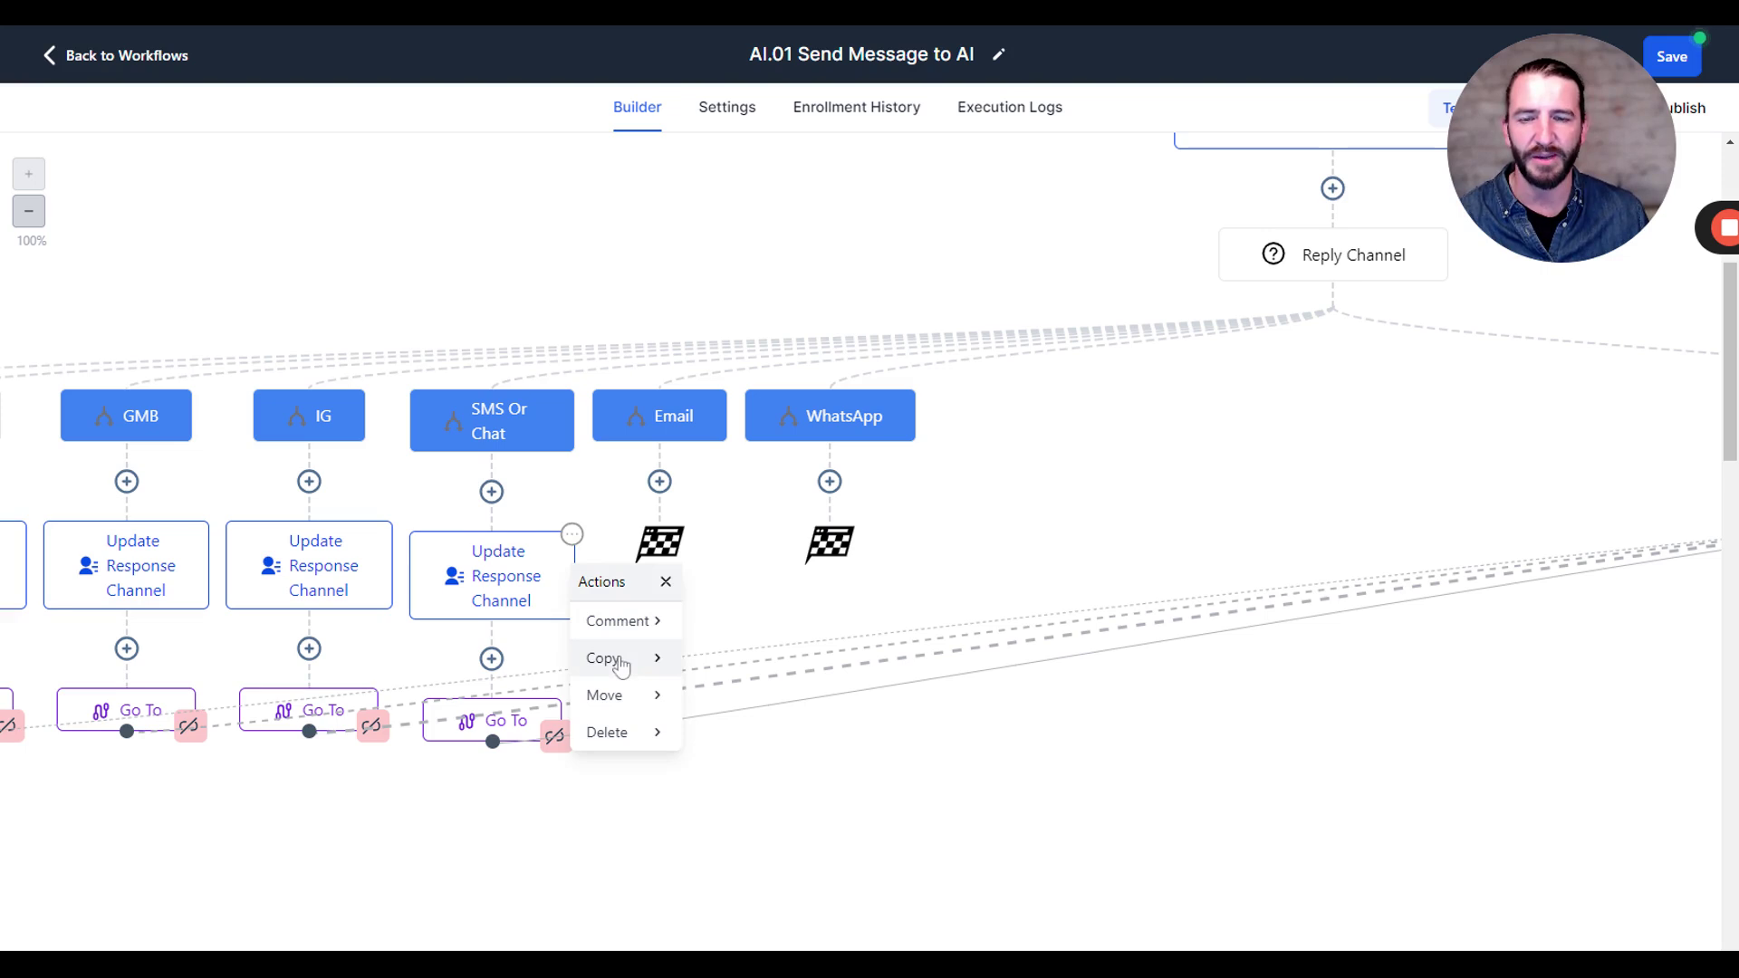
pyautogui.moveTo(616, 658)
pyautogui.click(756, 662)
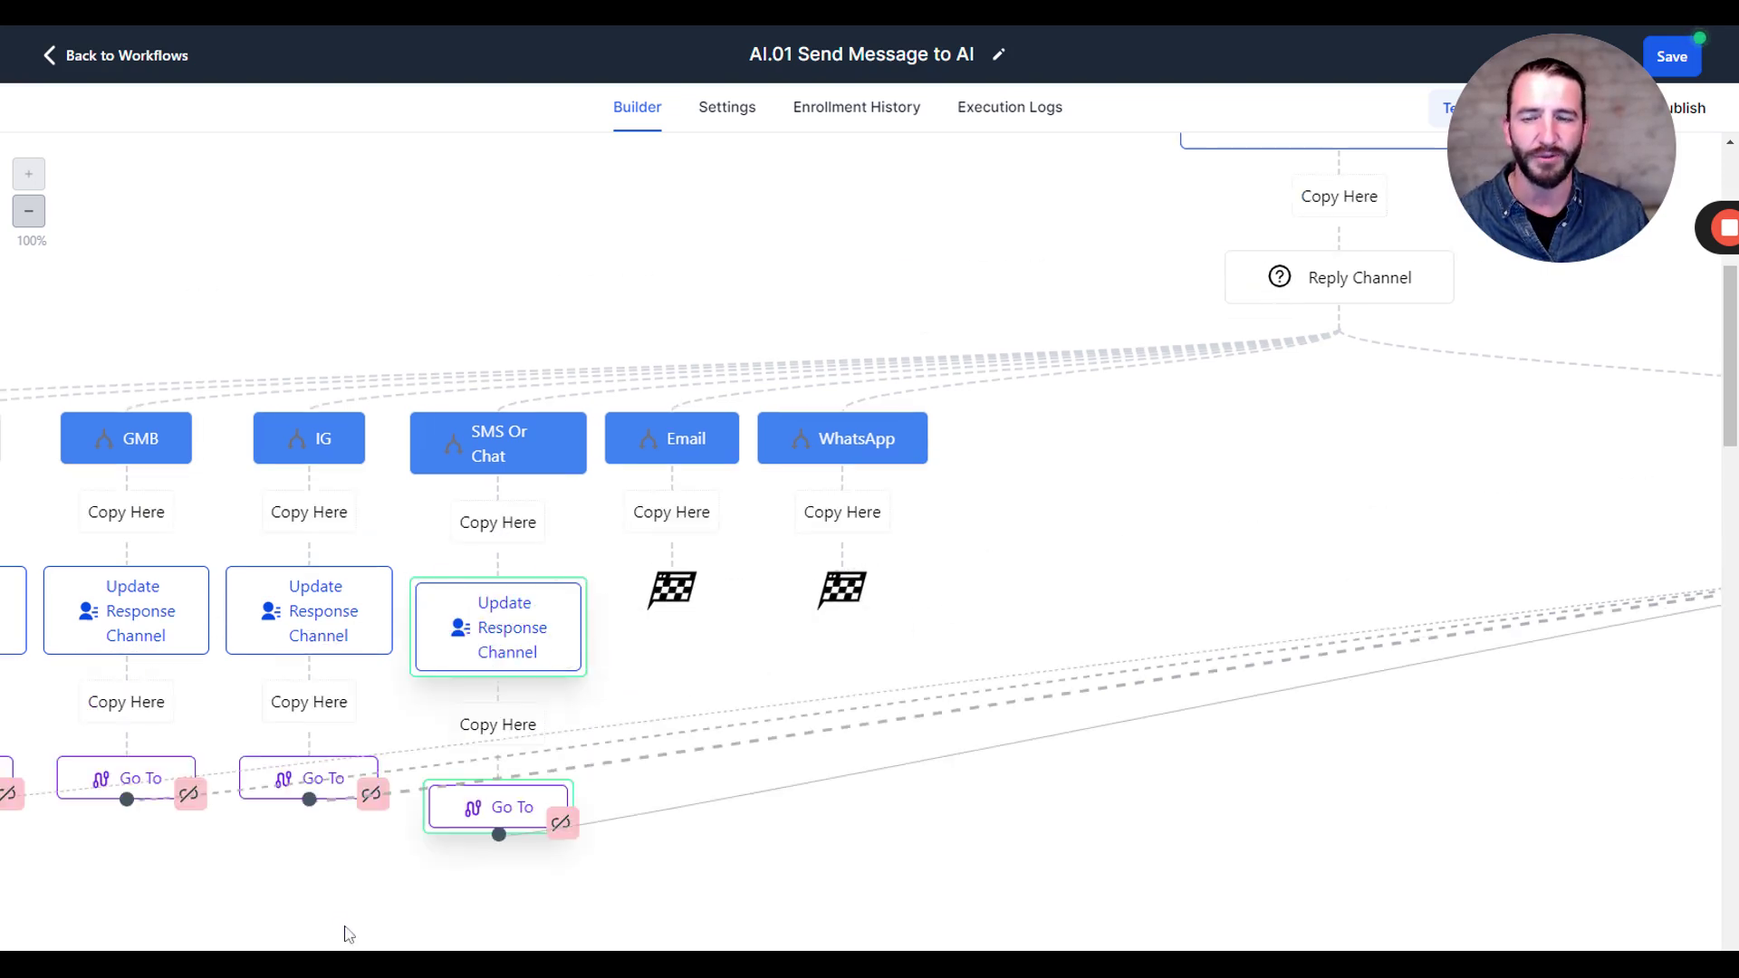
pyautogui.click(842, 513)
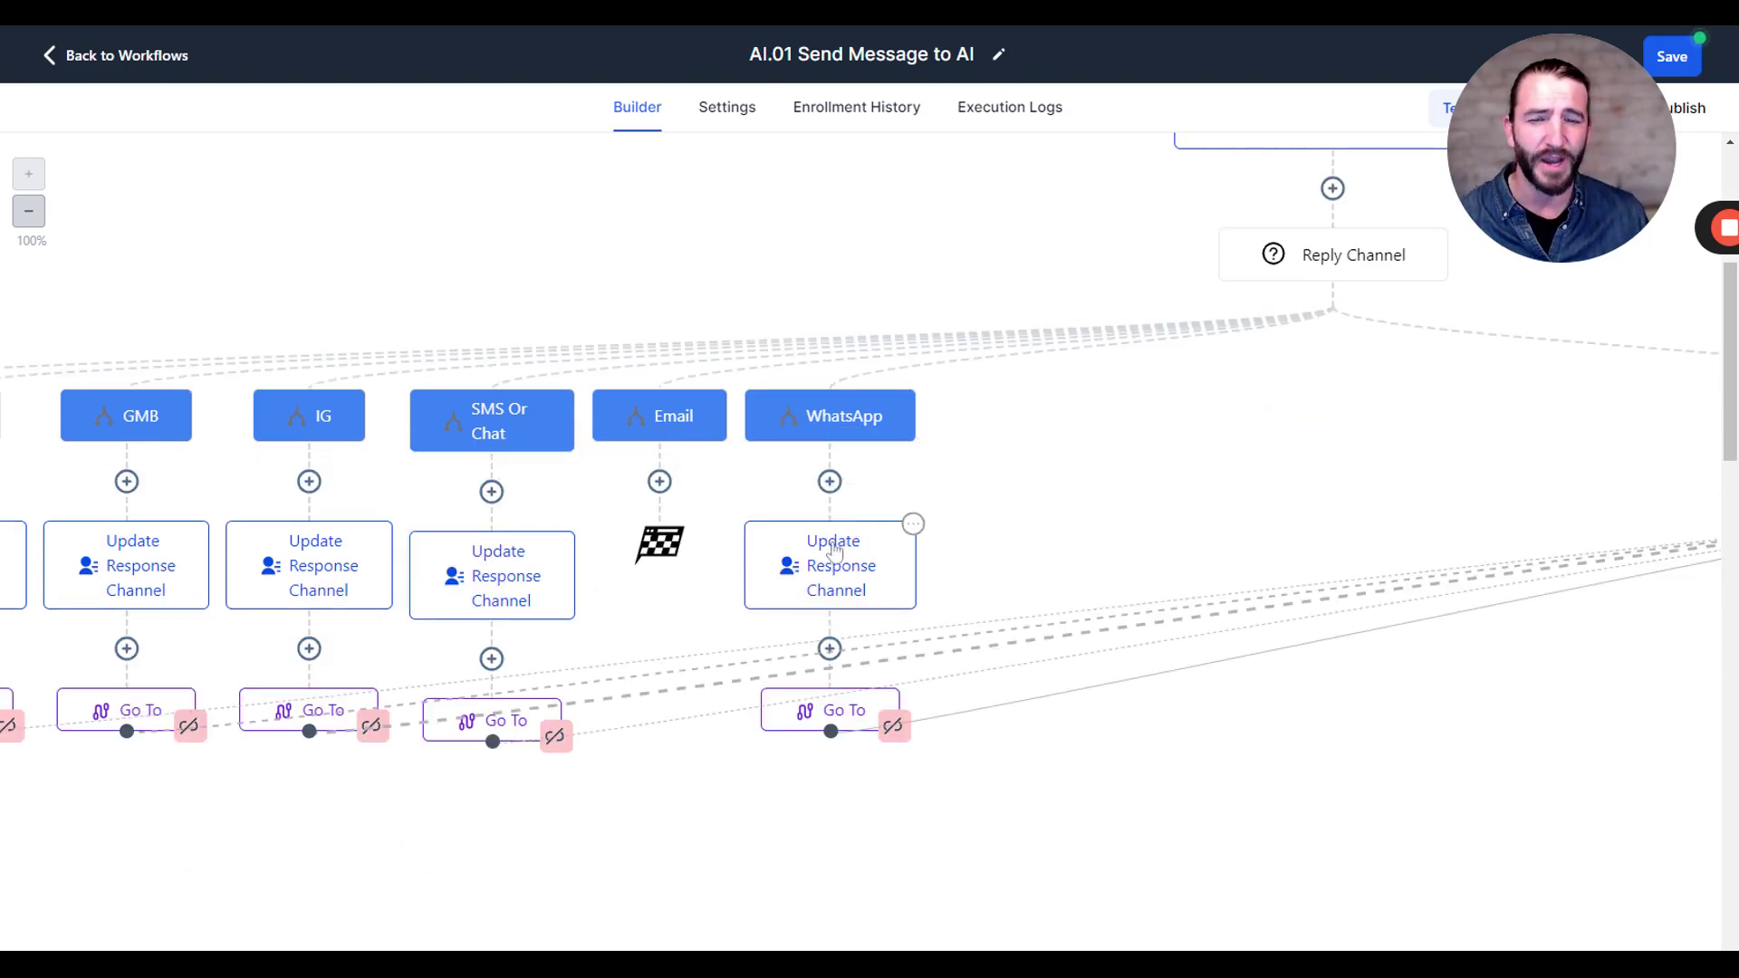
pyautogui.click(870, 595)
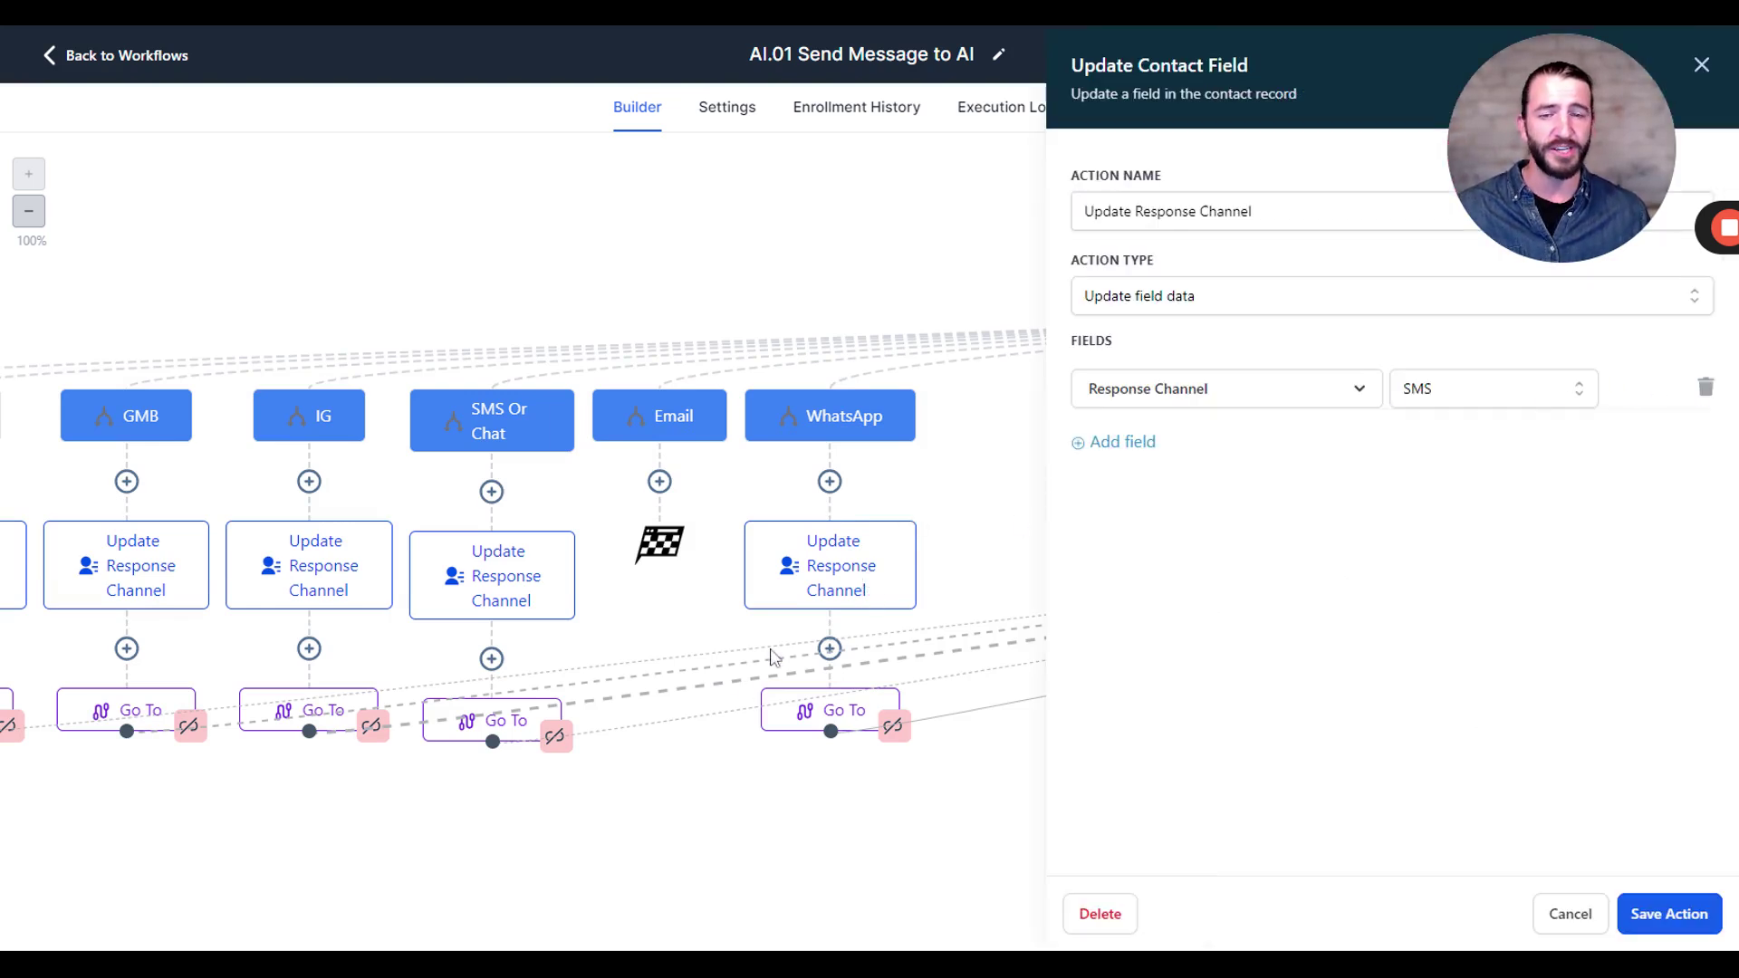
# - Change the WhatsApp branch's Update Response Channel value from SMS to WhatsApp
pyautogui.click(1572, 918)
pyautogui.click(847, 576)
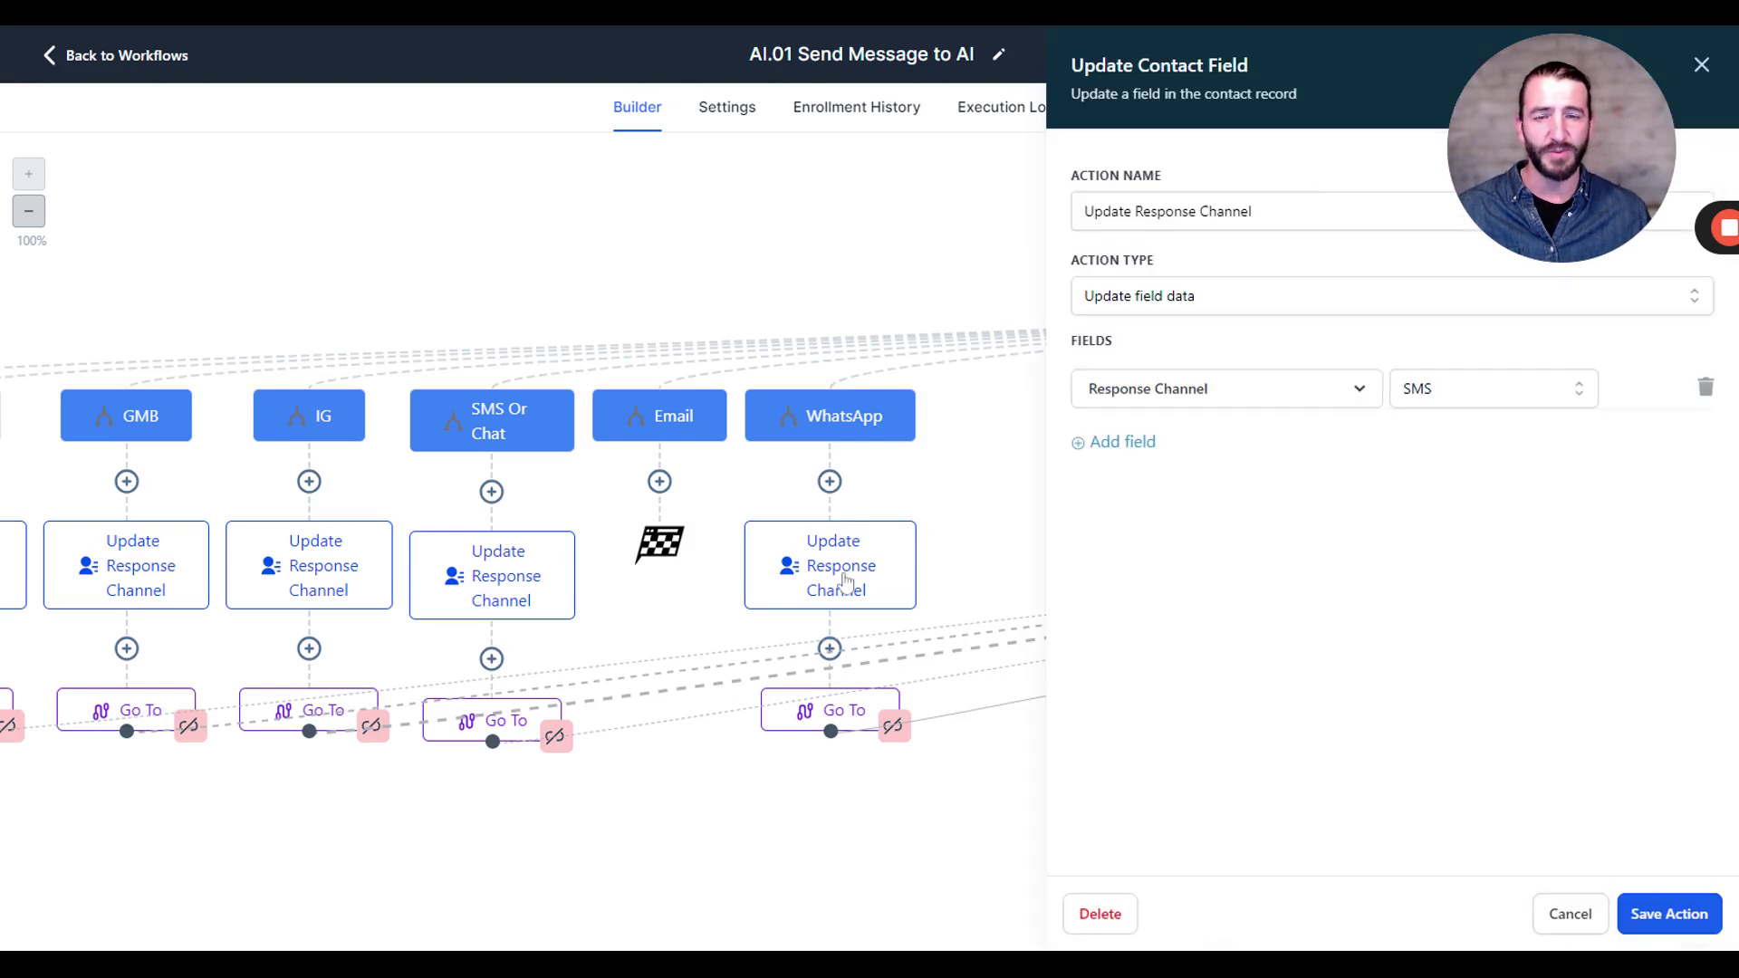
pyautogui.click(1544, 396)
pyautogui.click(1499, 669)
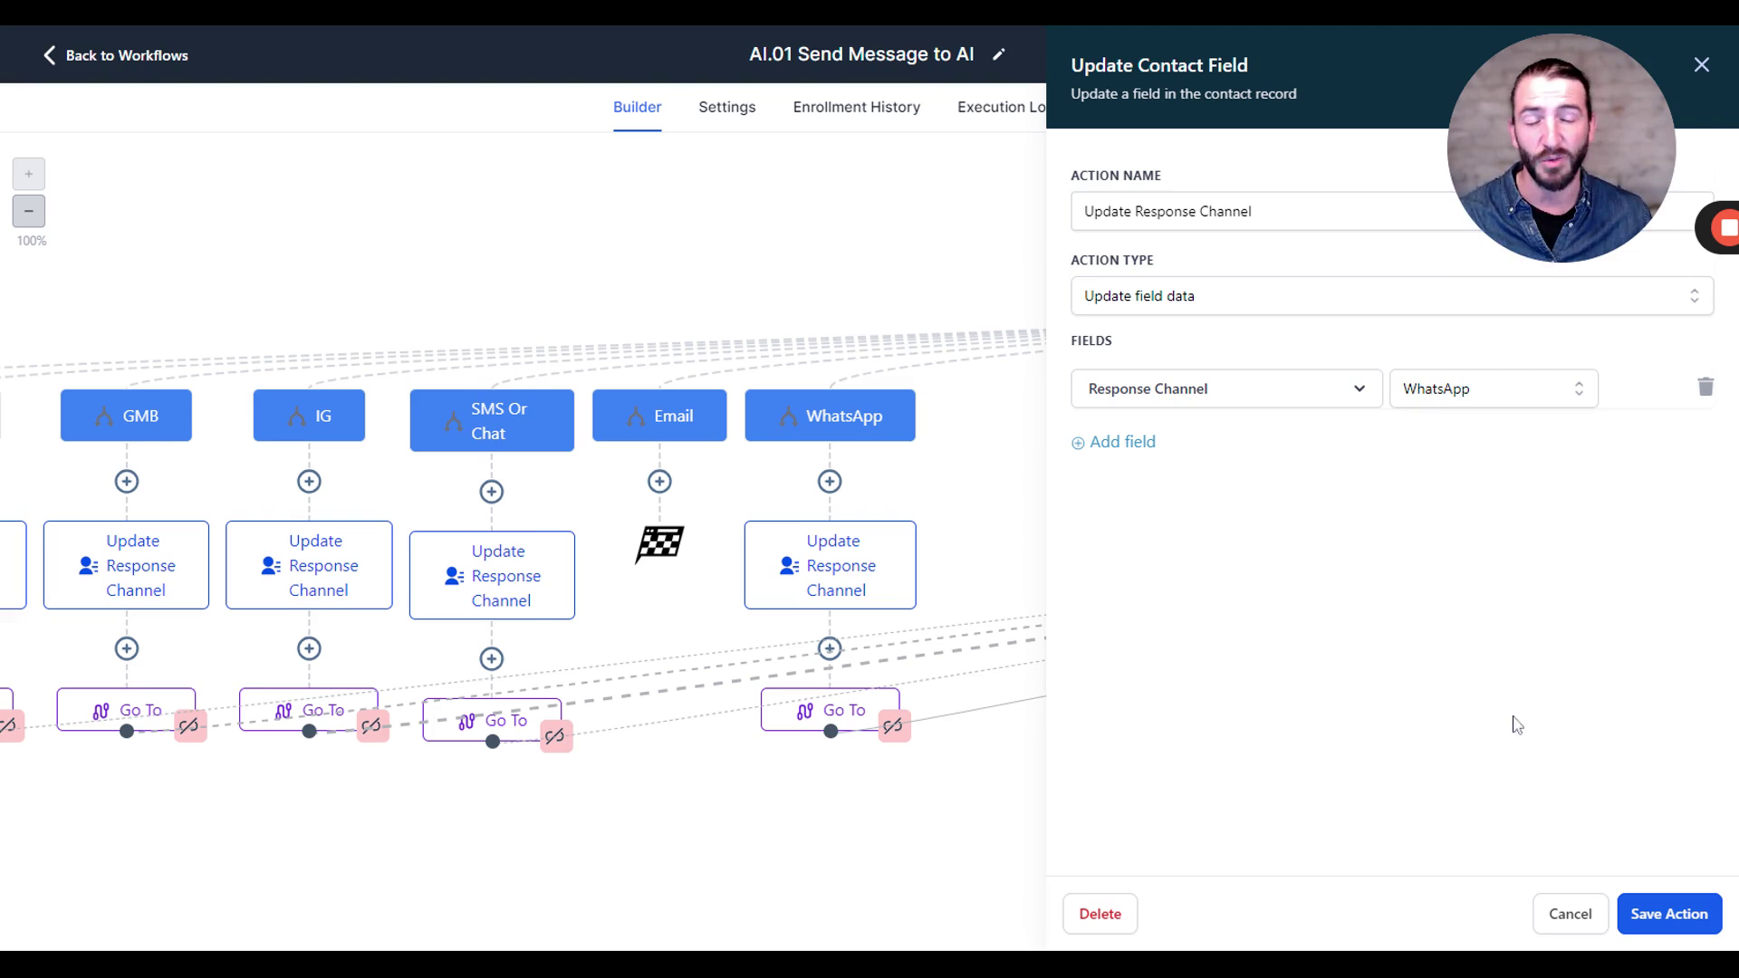
pyautogui.click(1670, 915)
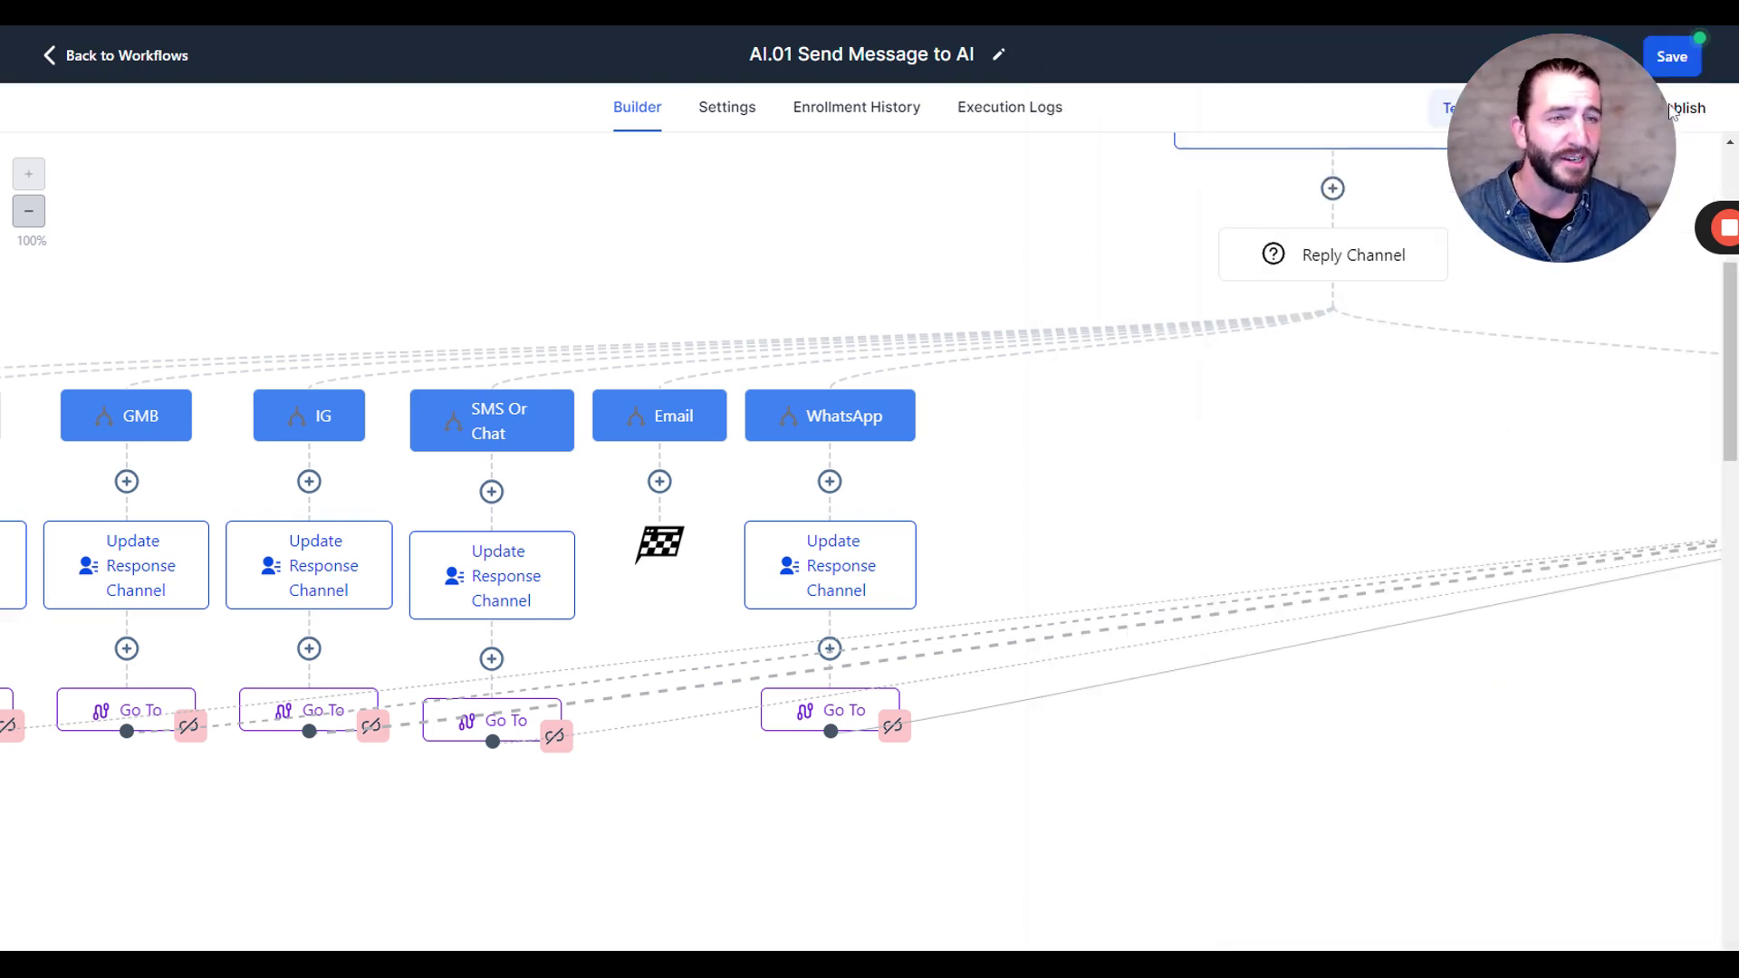
# - Save the AI.01 Send Message to AI workflow
pyautogui.click(1672, 56)
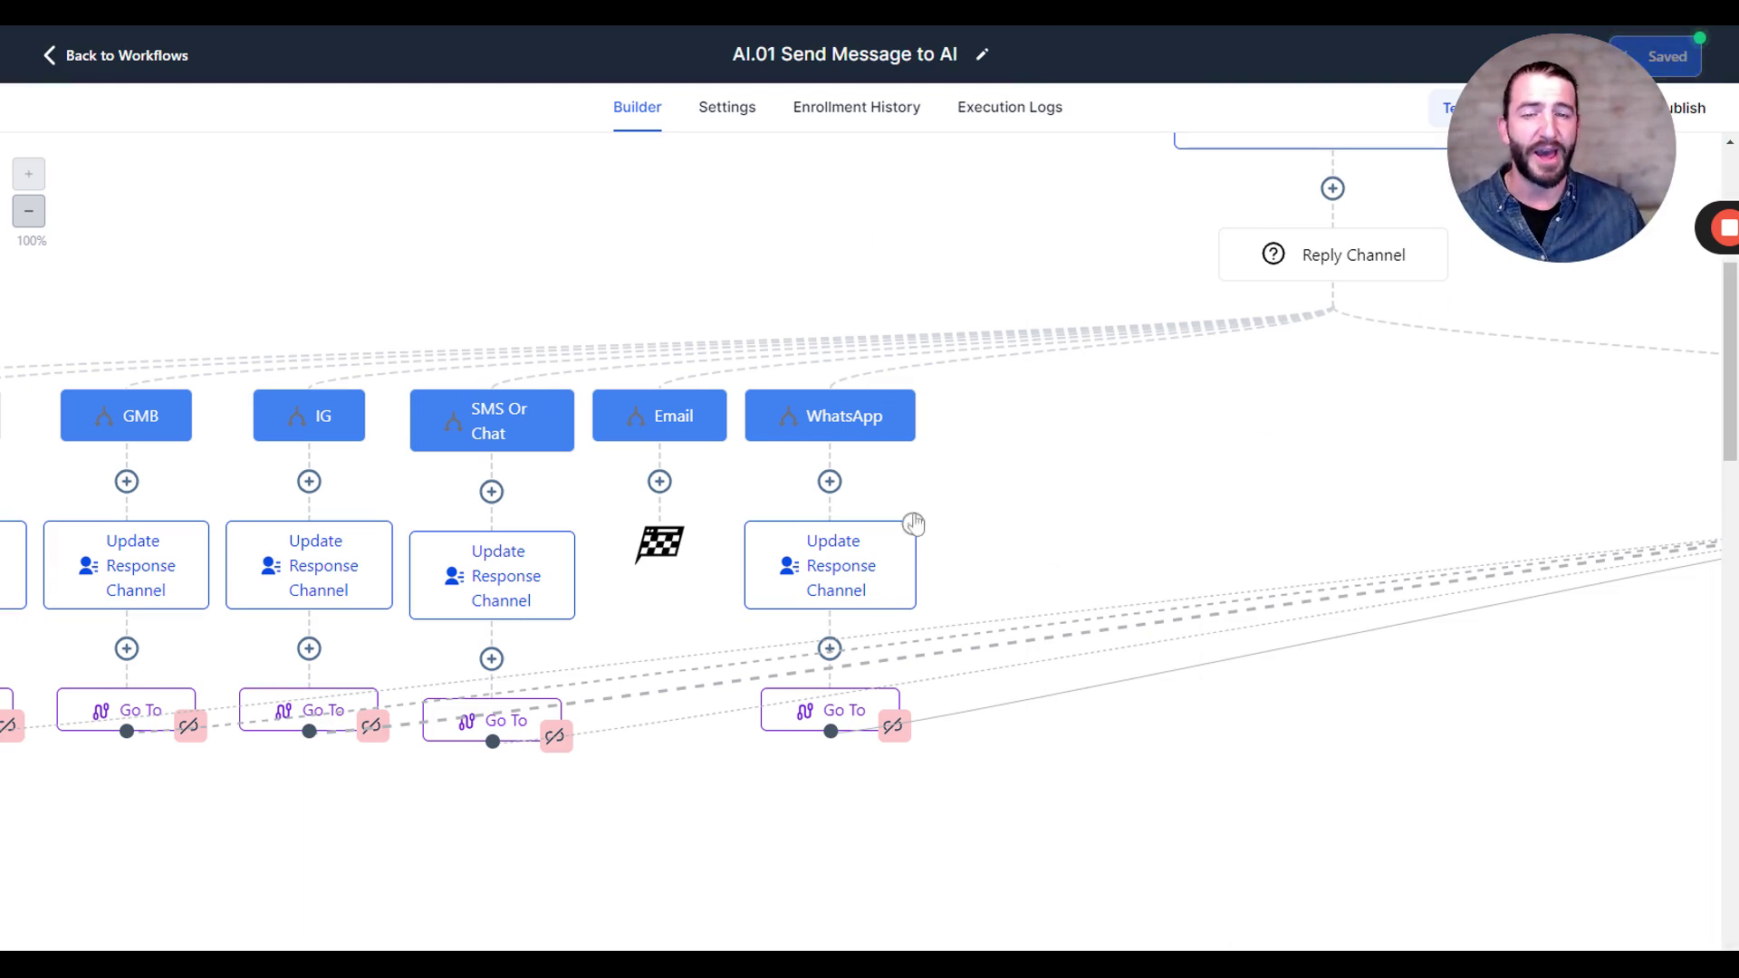
pyautogui.scroll(5, 1168, 544)
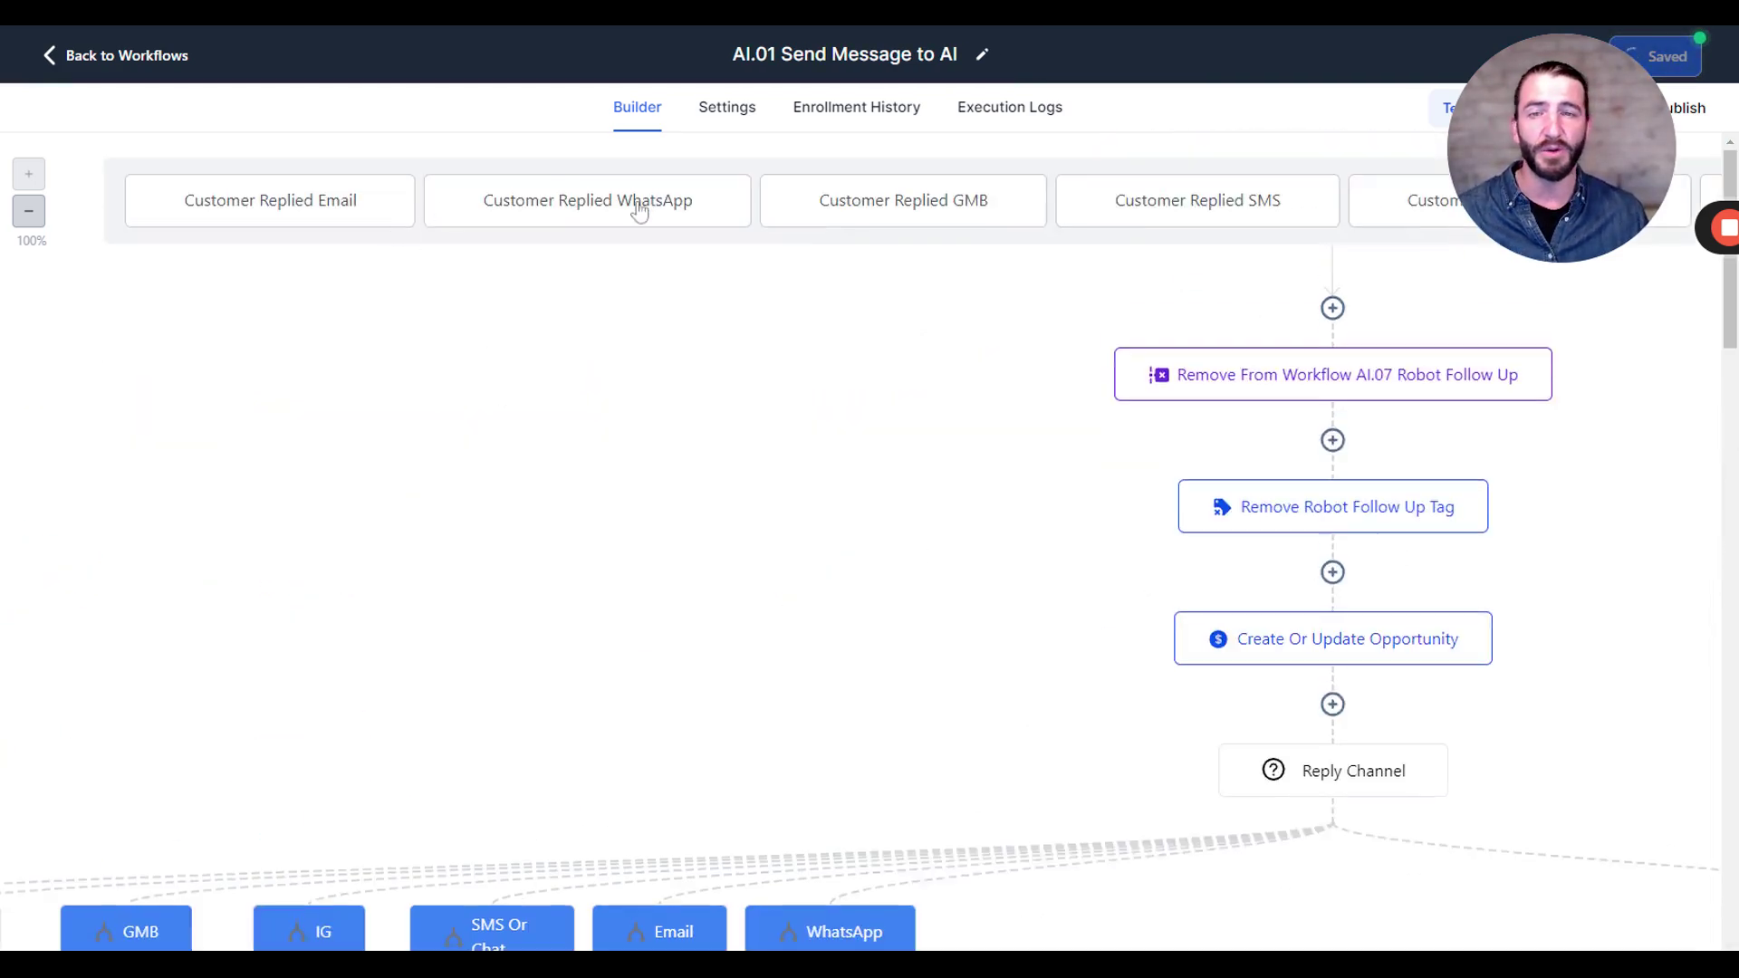
pyautogui.scroll(-6, 1142, 601)
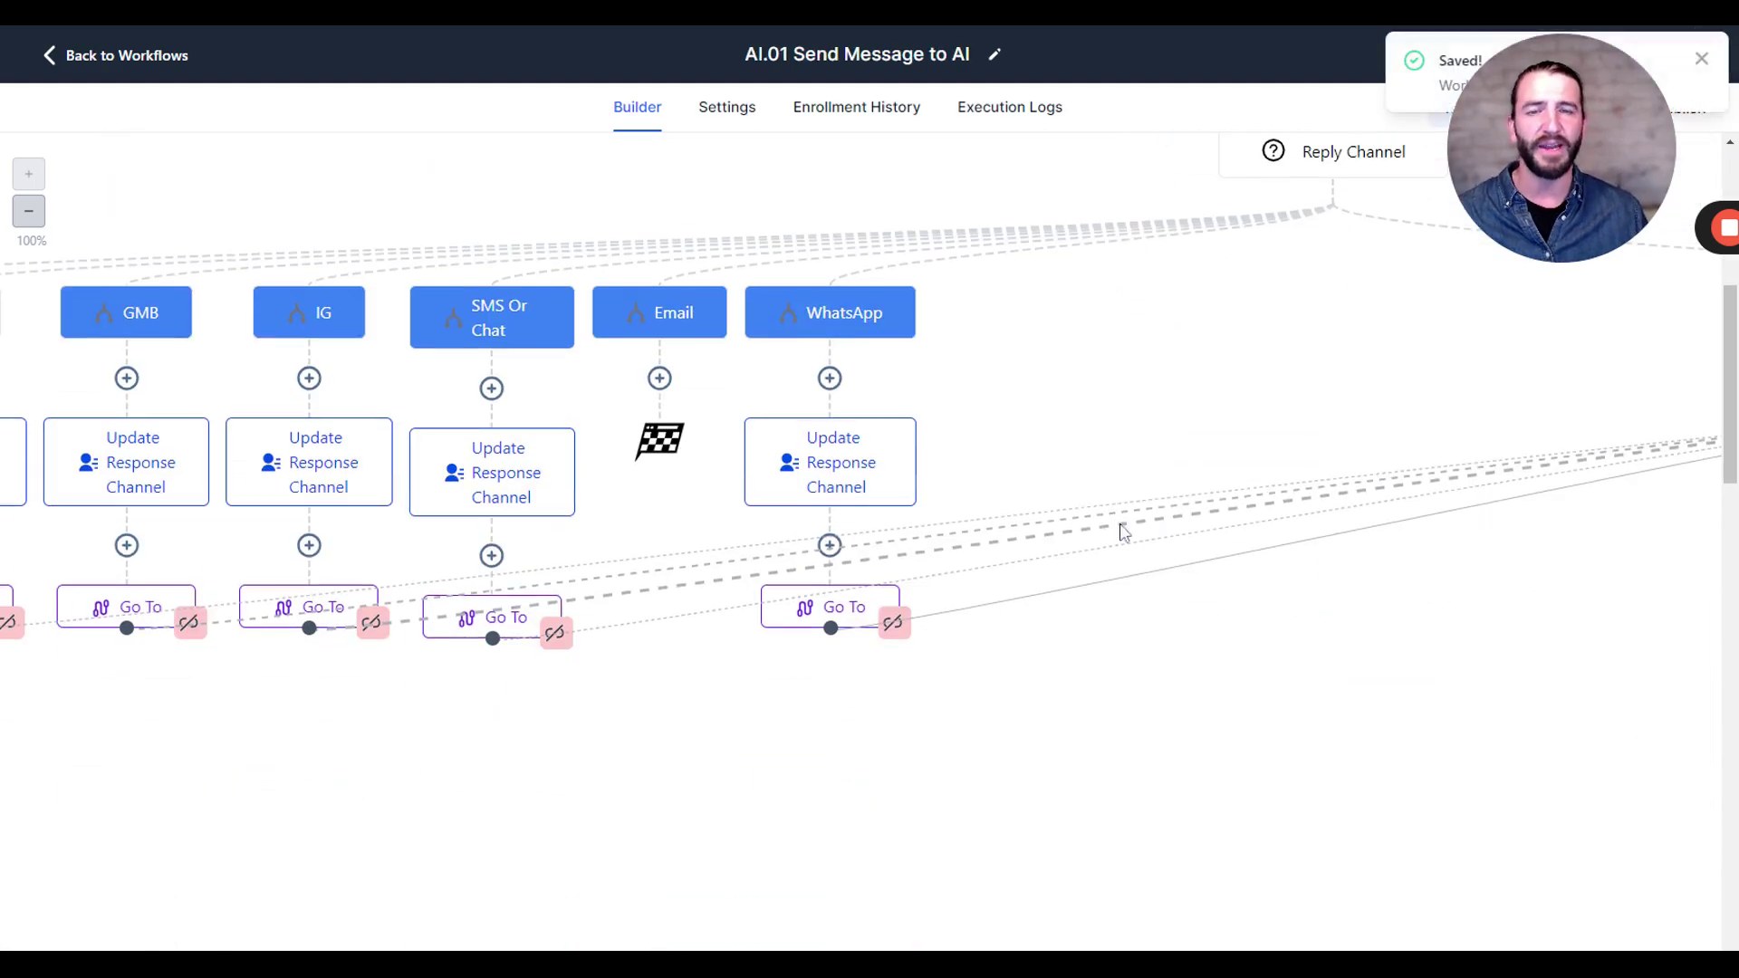
pyautogui.moveTo(830, 469)
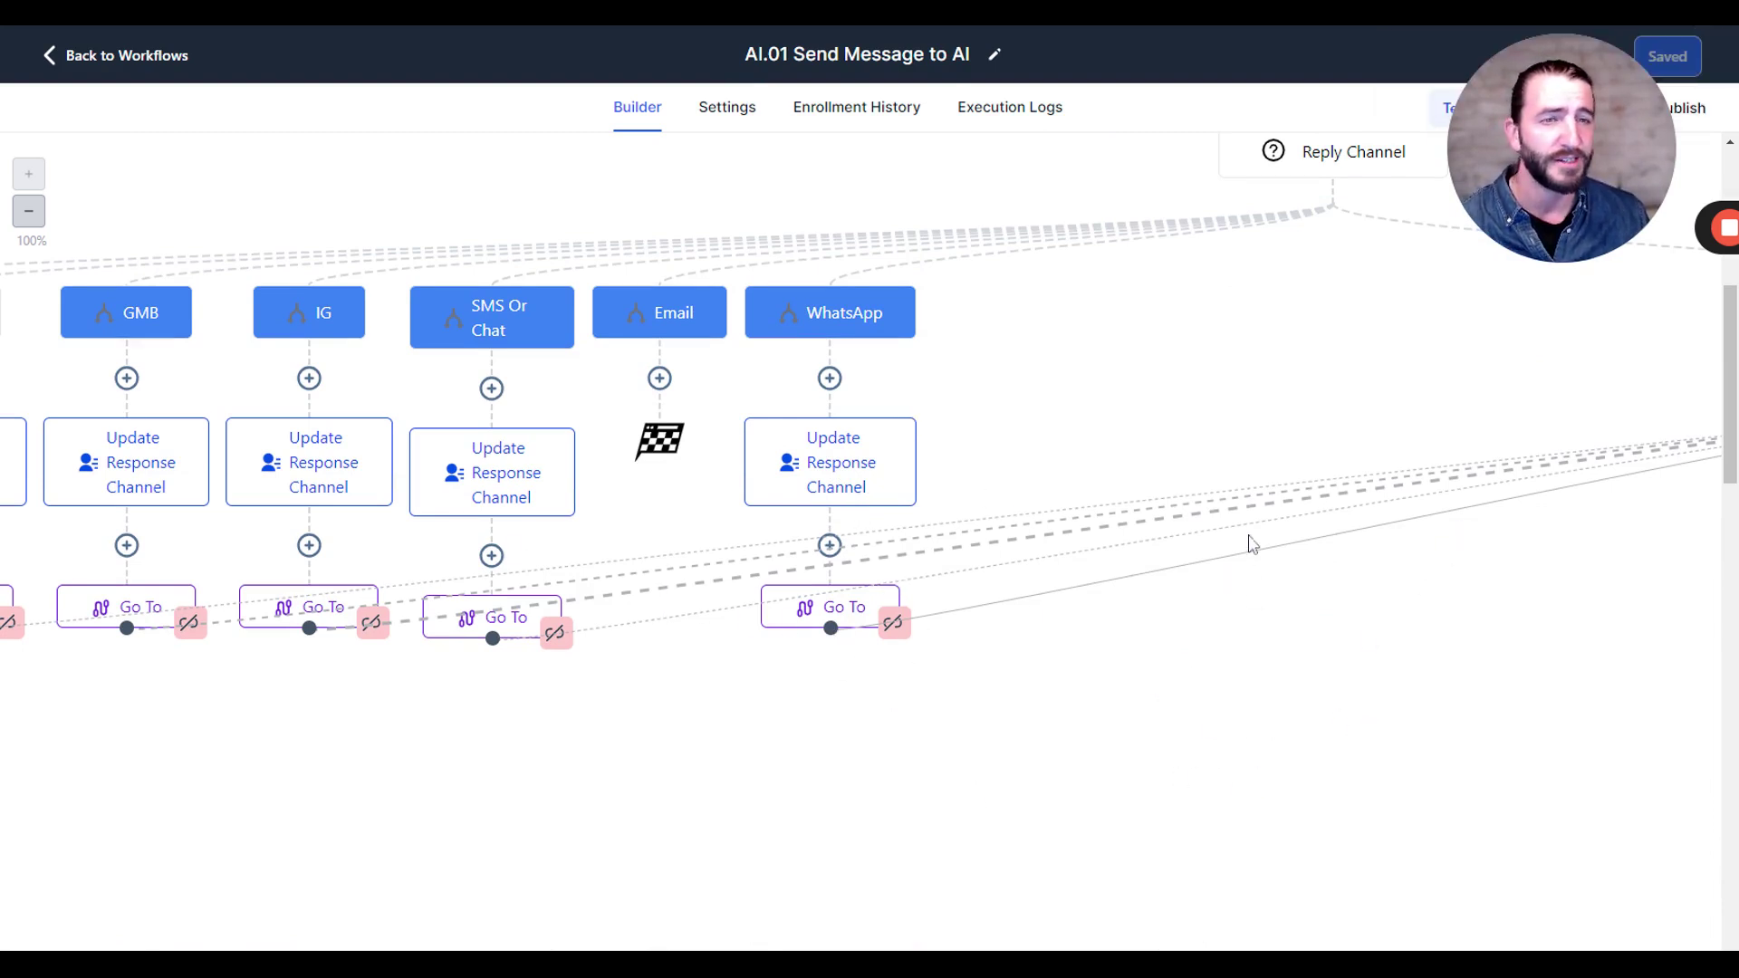
pyautogui.click(138, 56)
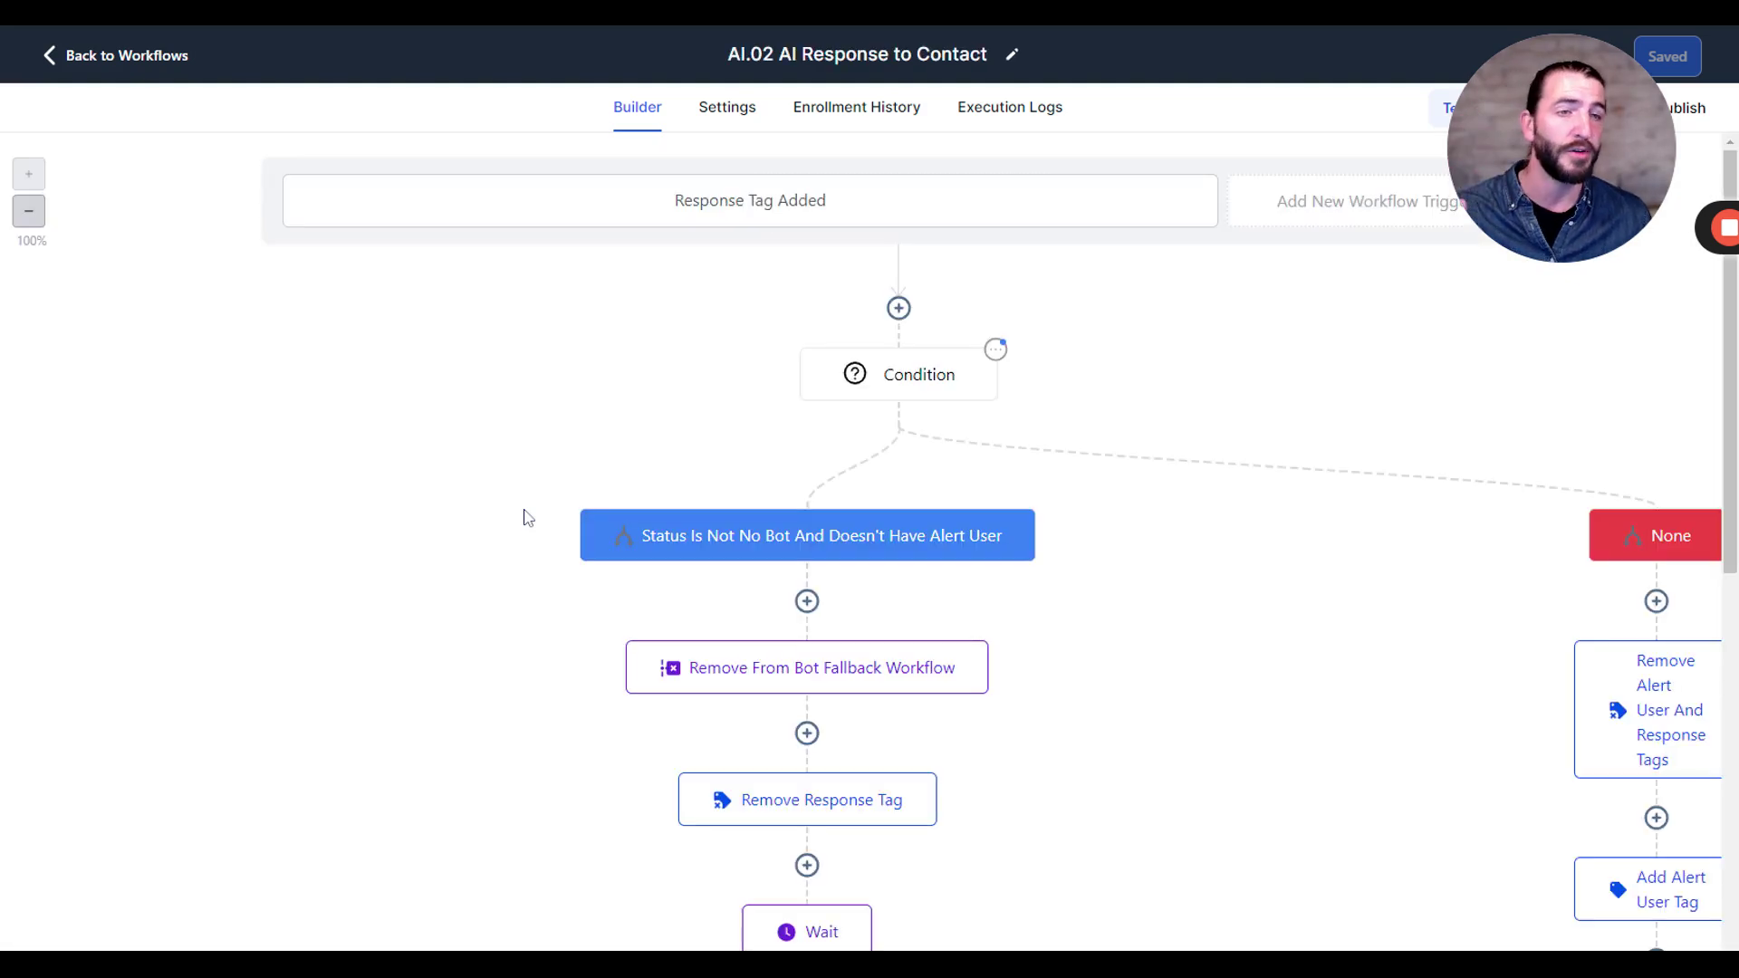
pyautogui.scroll(-6, 752, 408)
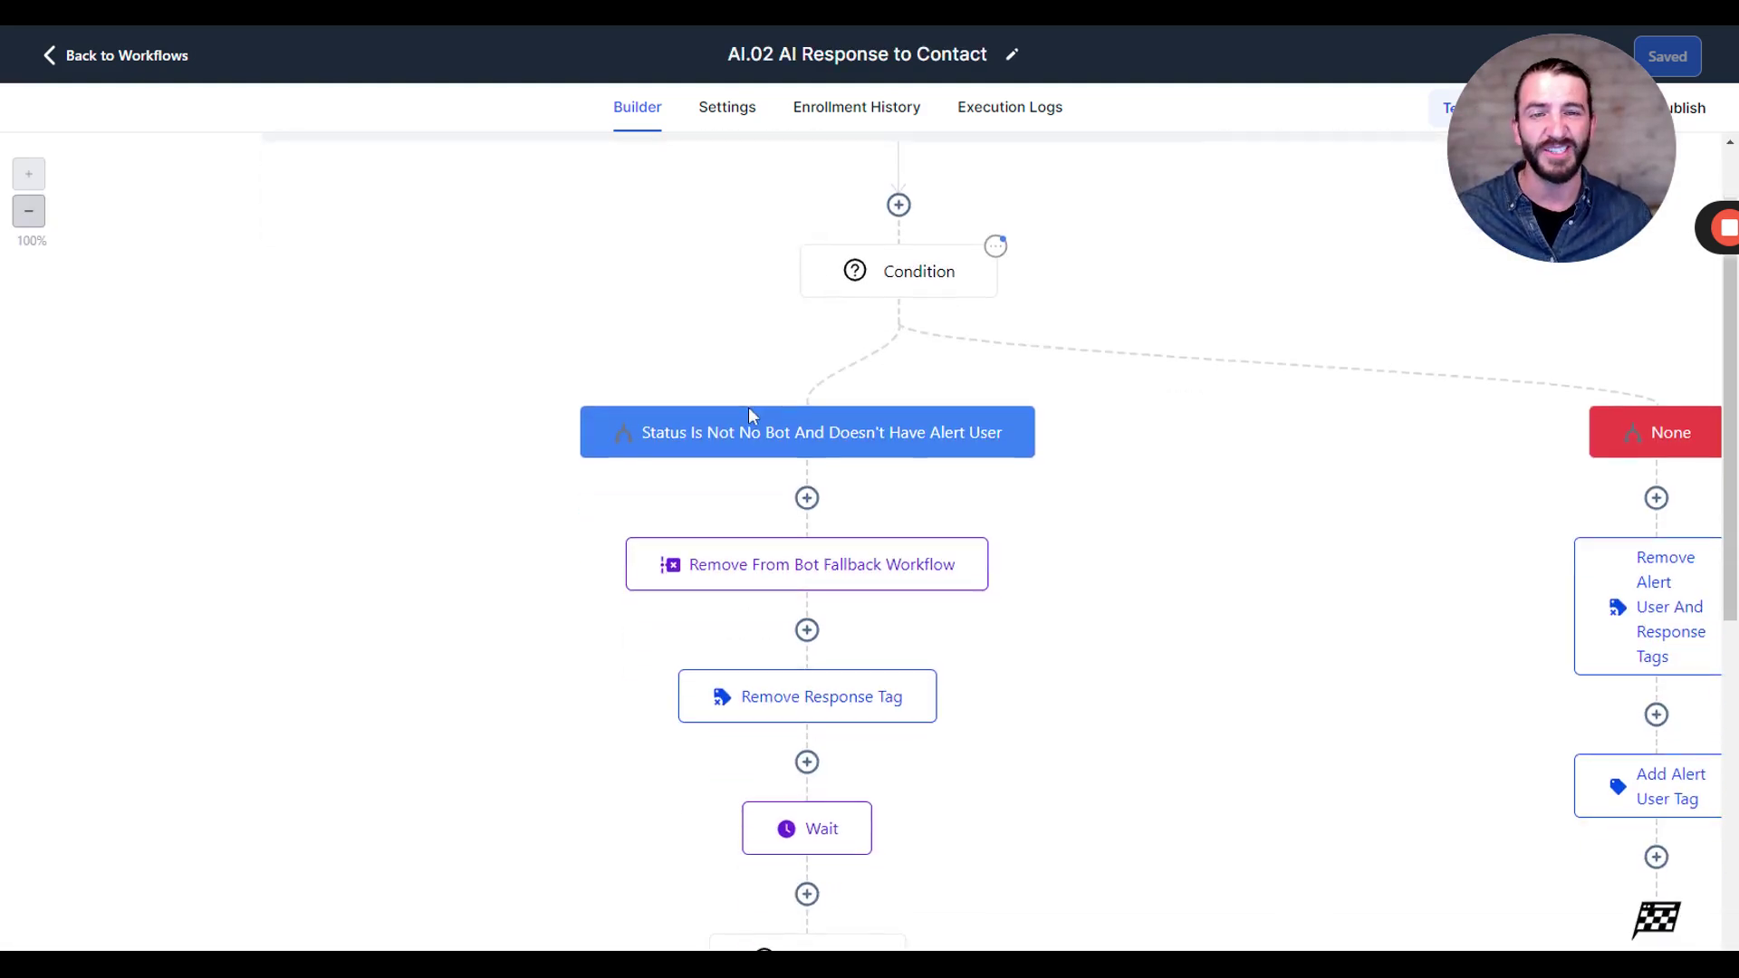
pyautogui.scroll(-1, 1096, 468)
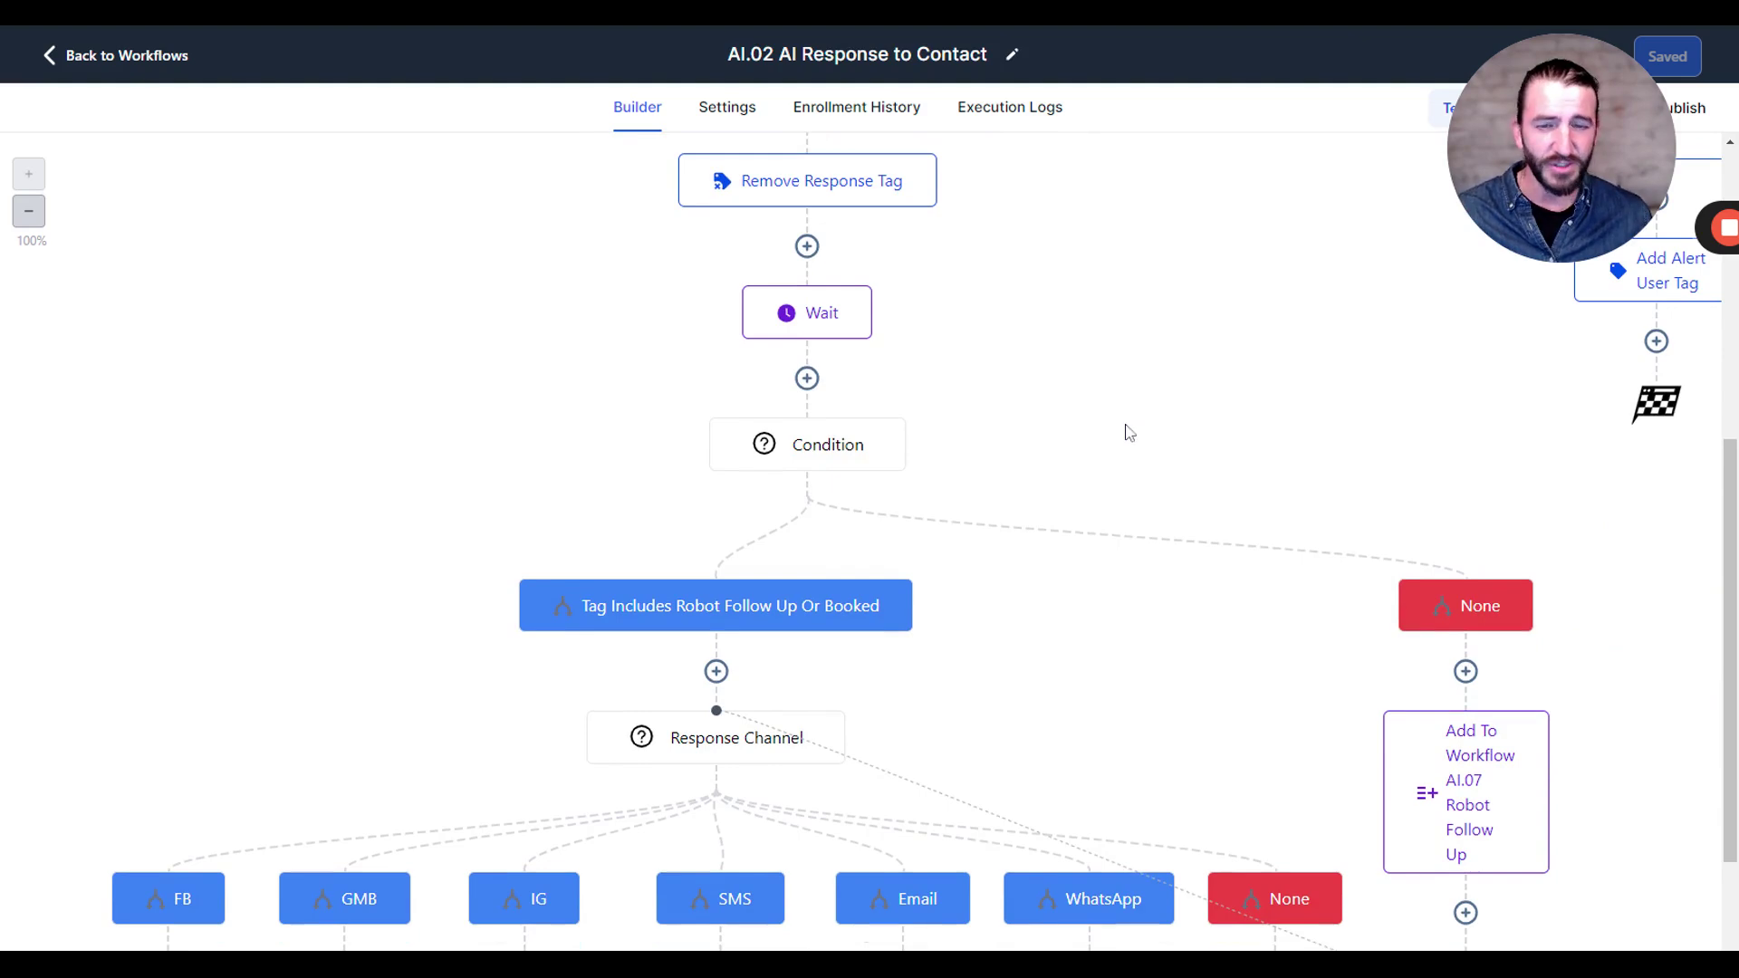
pyautogui.scroll(7, 1130, 433)
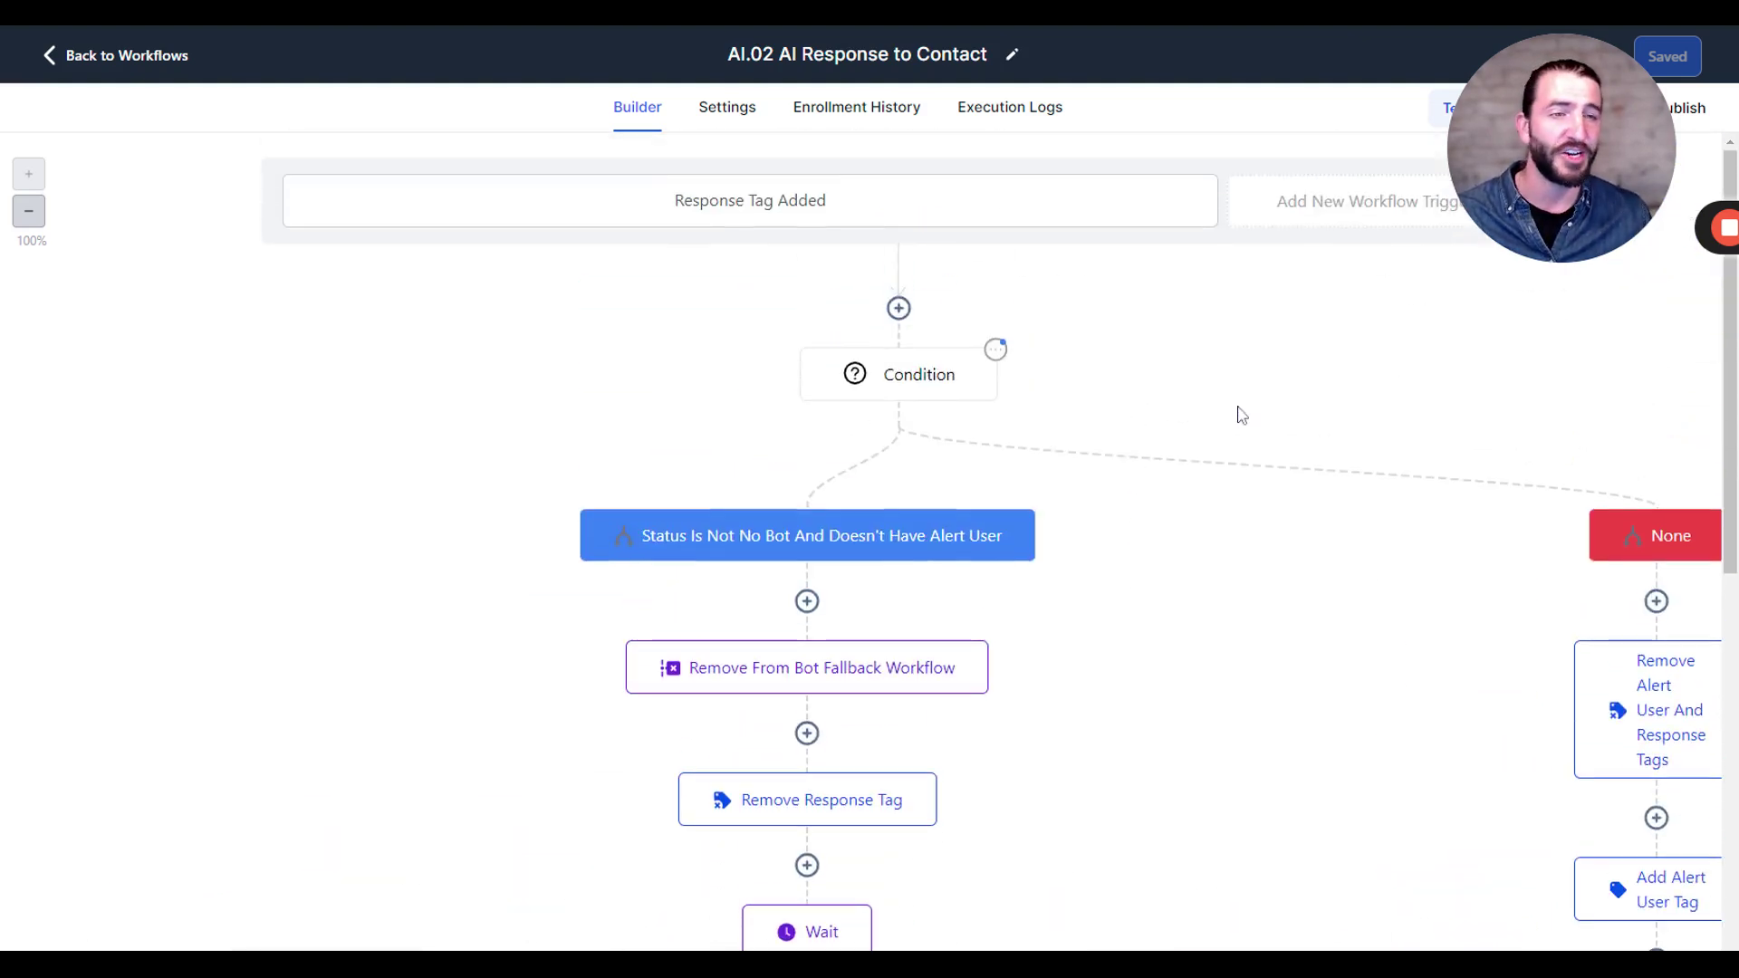
pyautogui.scroll(-3, 1241, 415)
pyautogui.scroll(-5, 1233, 424)
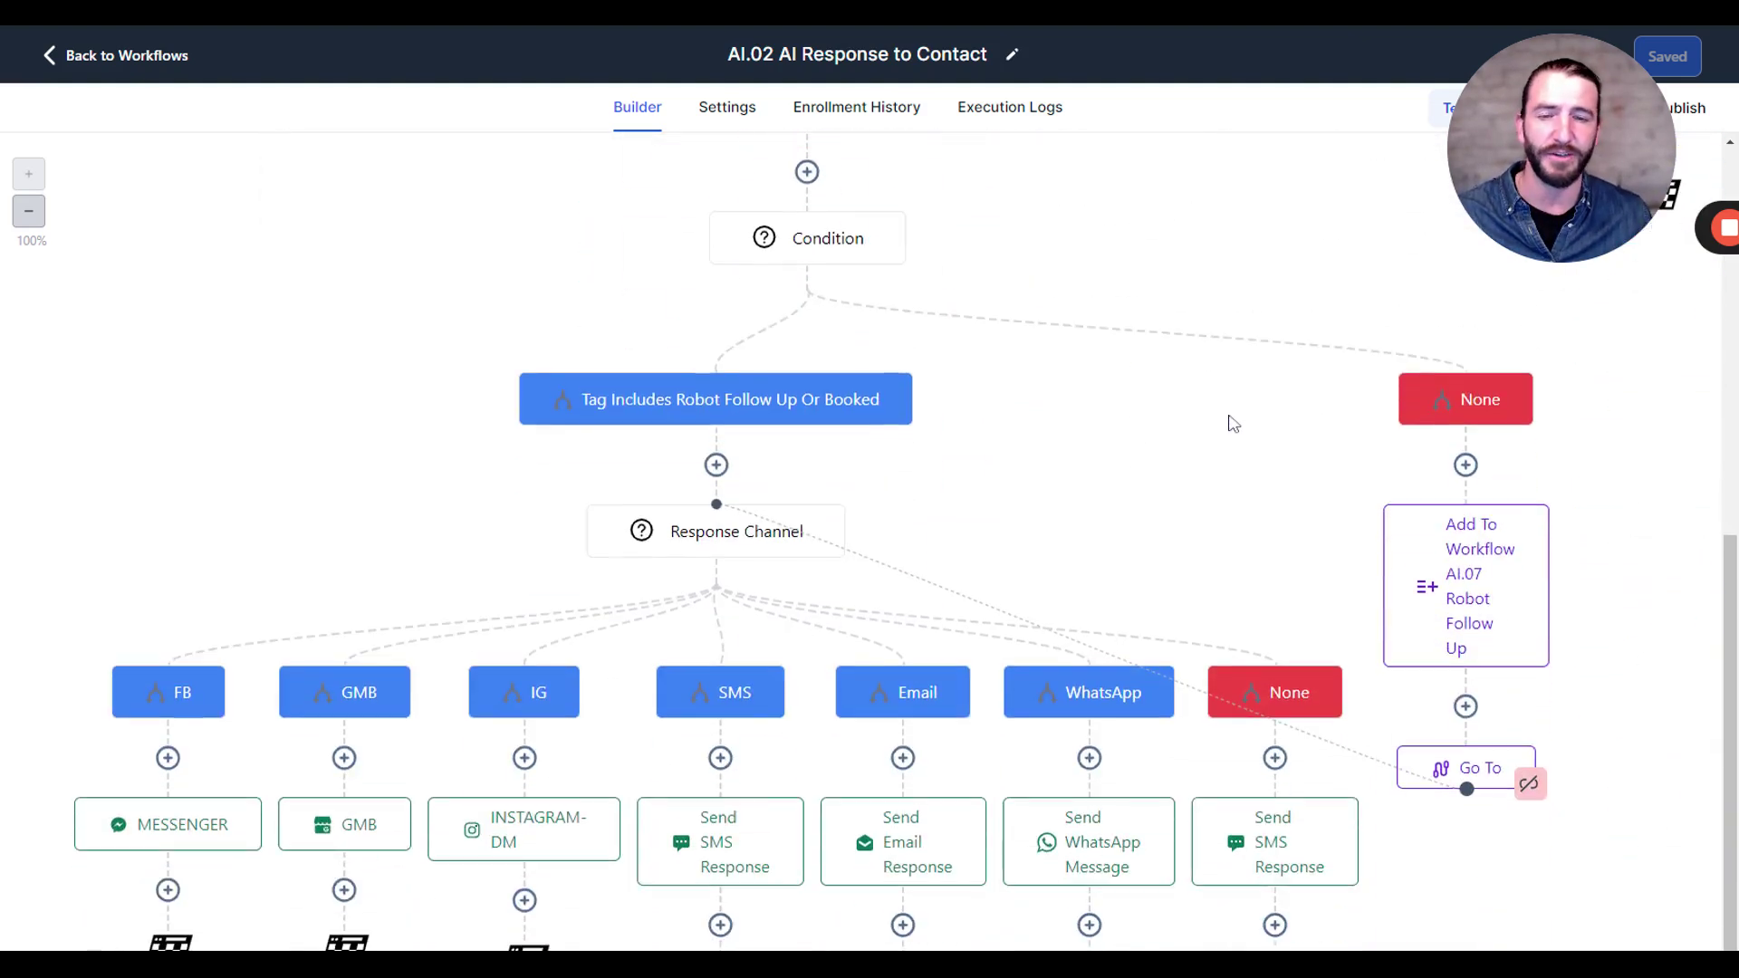
pyautogui.scroll(-1, 1009, 271)
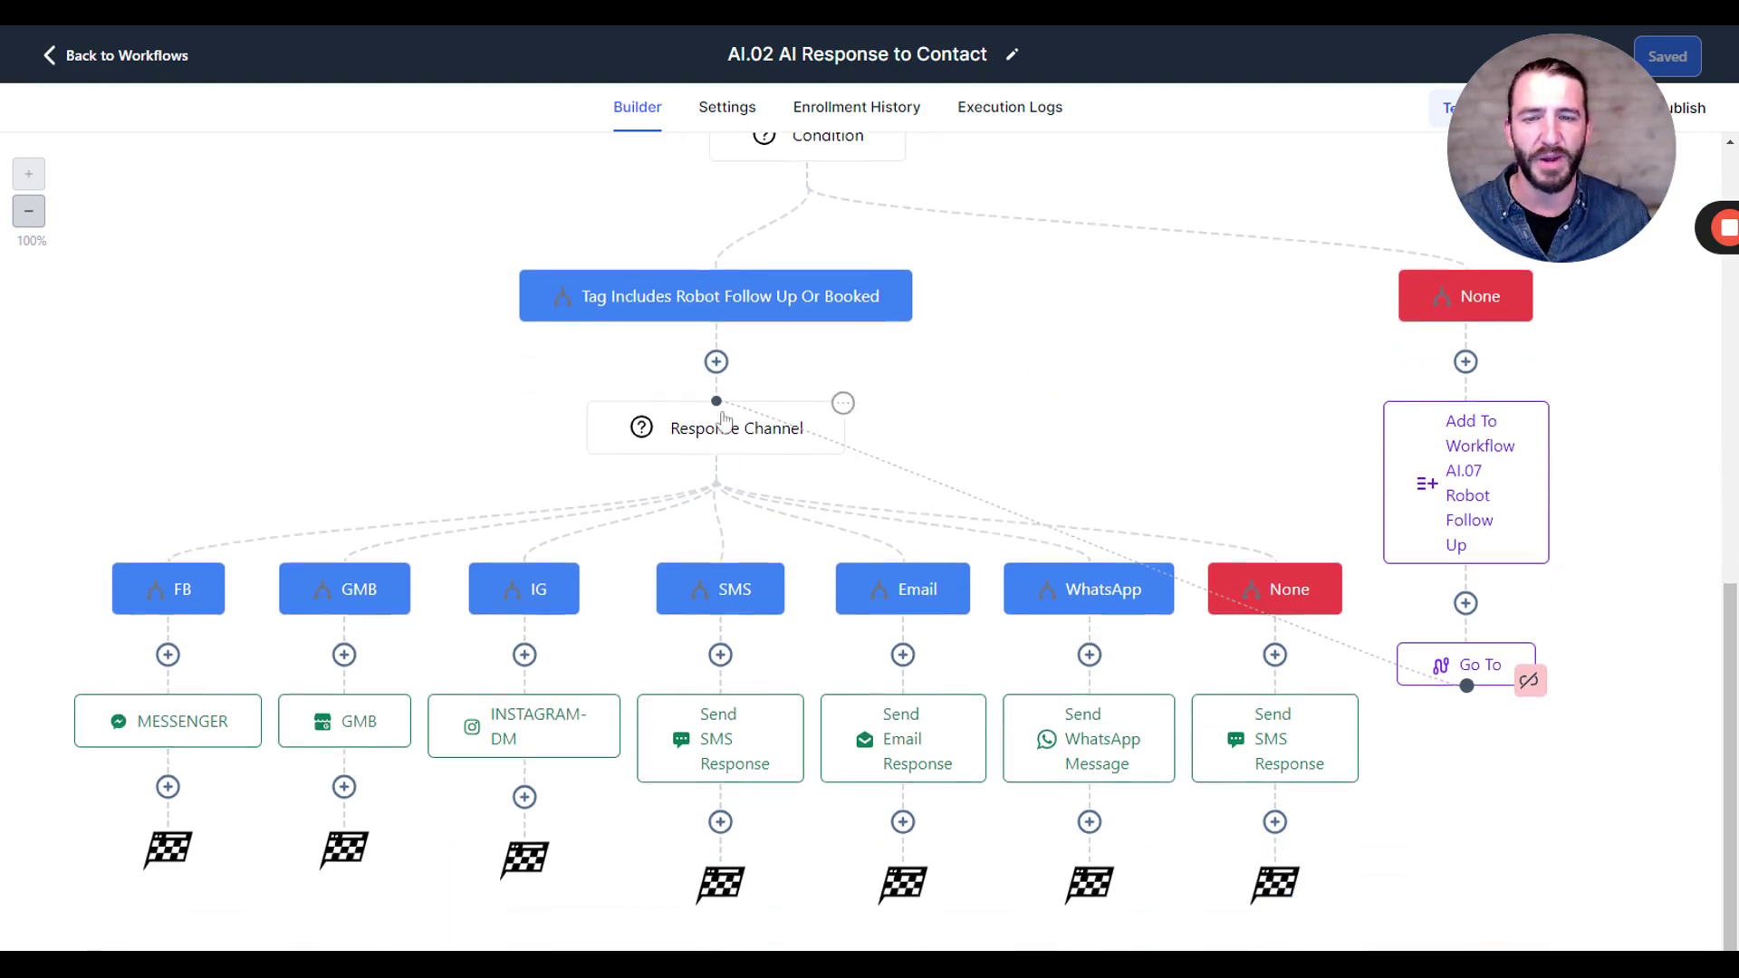
pyautogui.scroll(9, 748, 427)
pyautogui.scroll(-9, 725, 385)
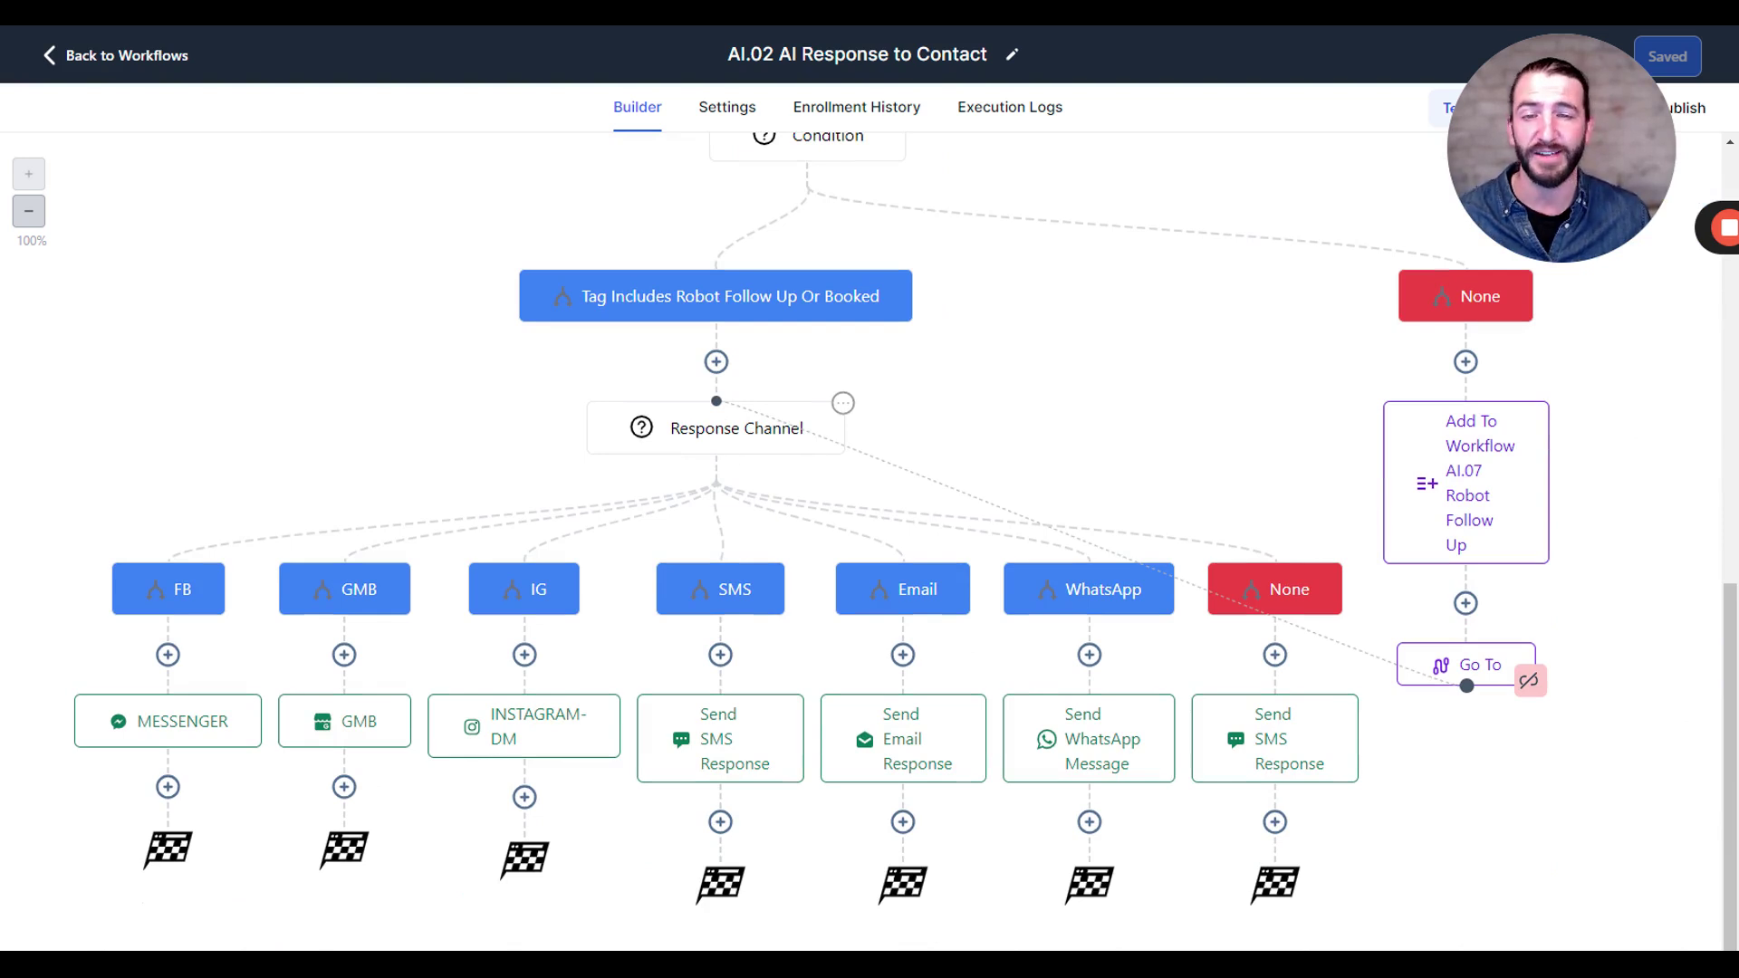
# - Point the WhatsApp branch's rule at the contact field Response Channel
pyautogui.click(734, 447)
pyautogui.scroll(-12, 1262, 466)
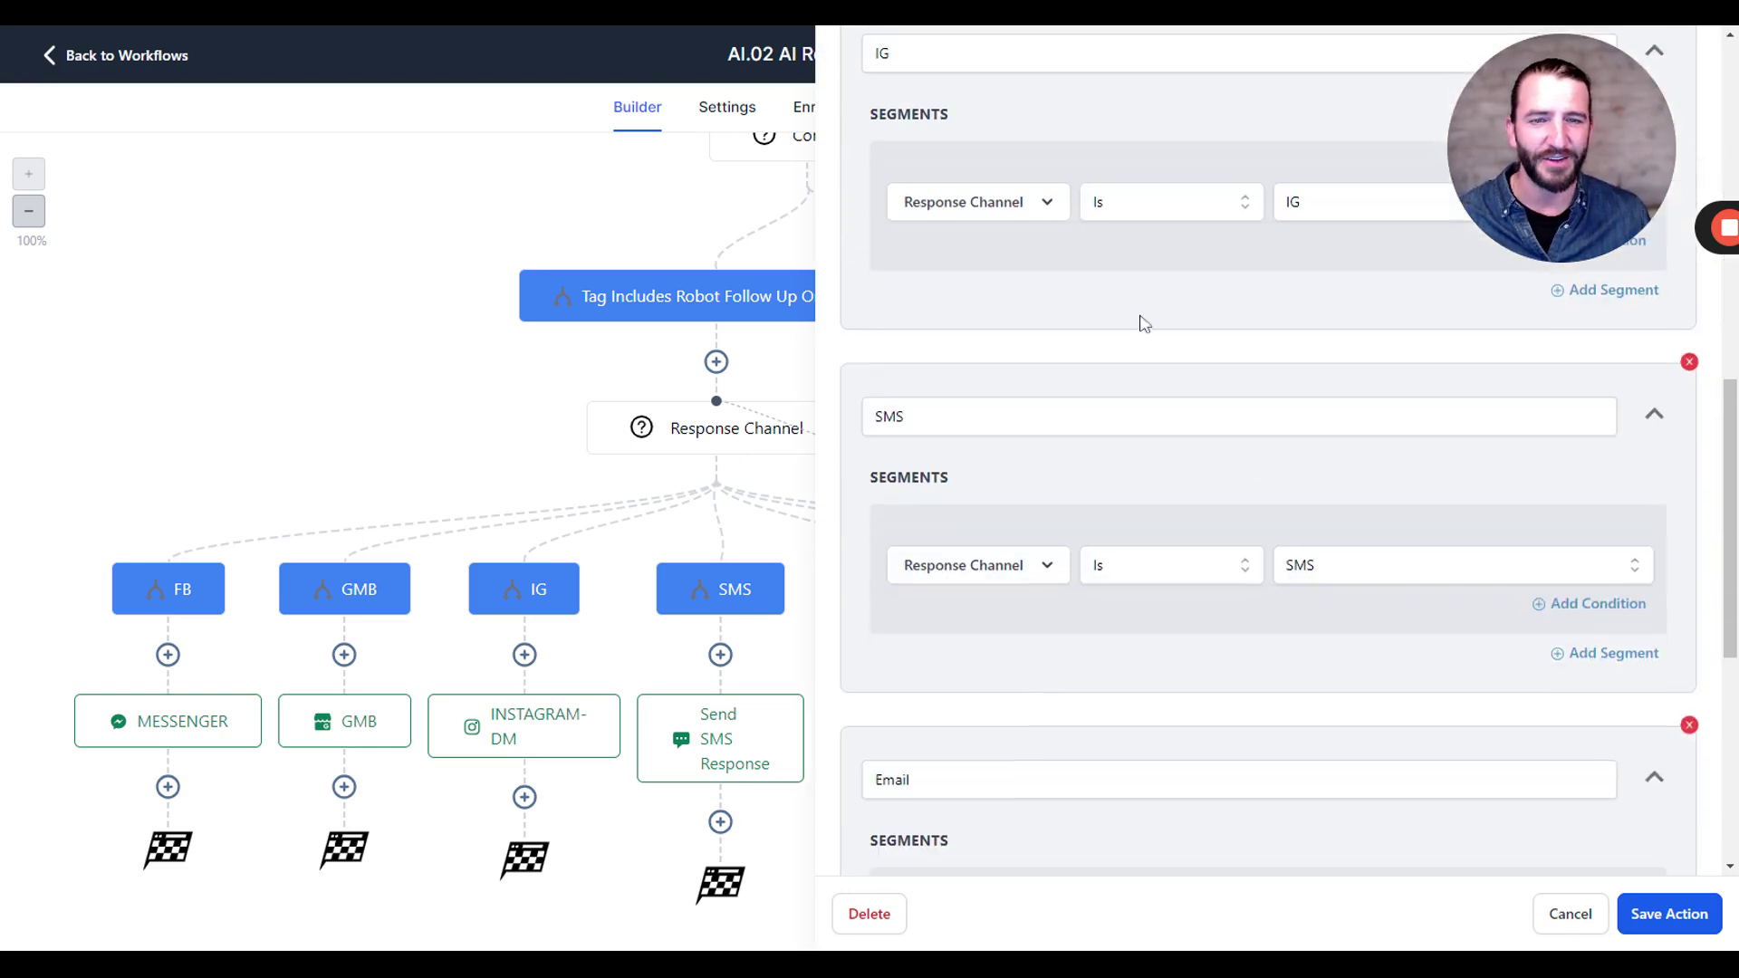
pyautogui.scroll(-4, 1134, 314)
pyautogui.scroll(-1, 1134, 314)
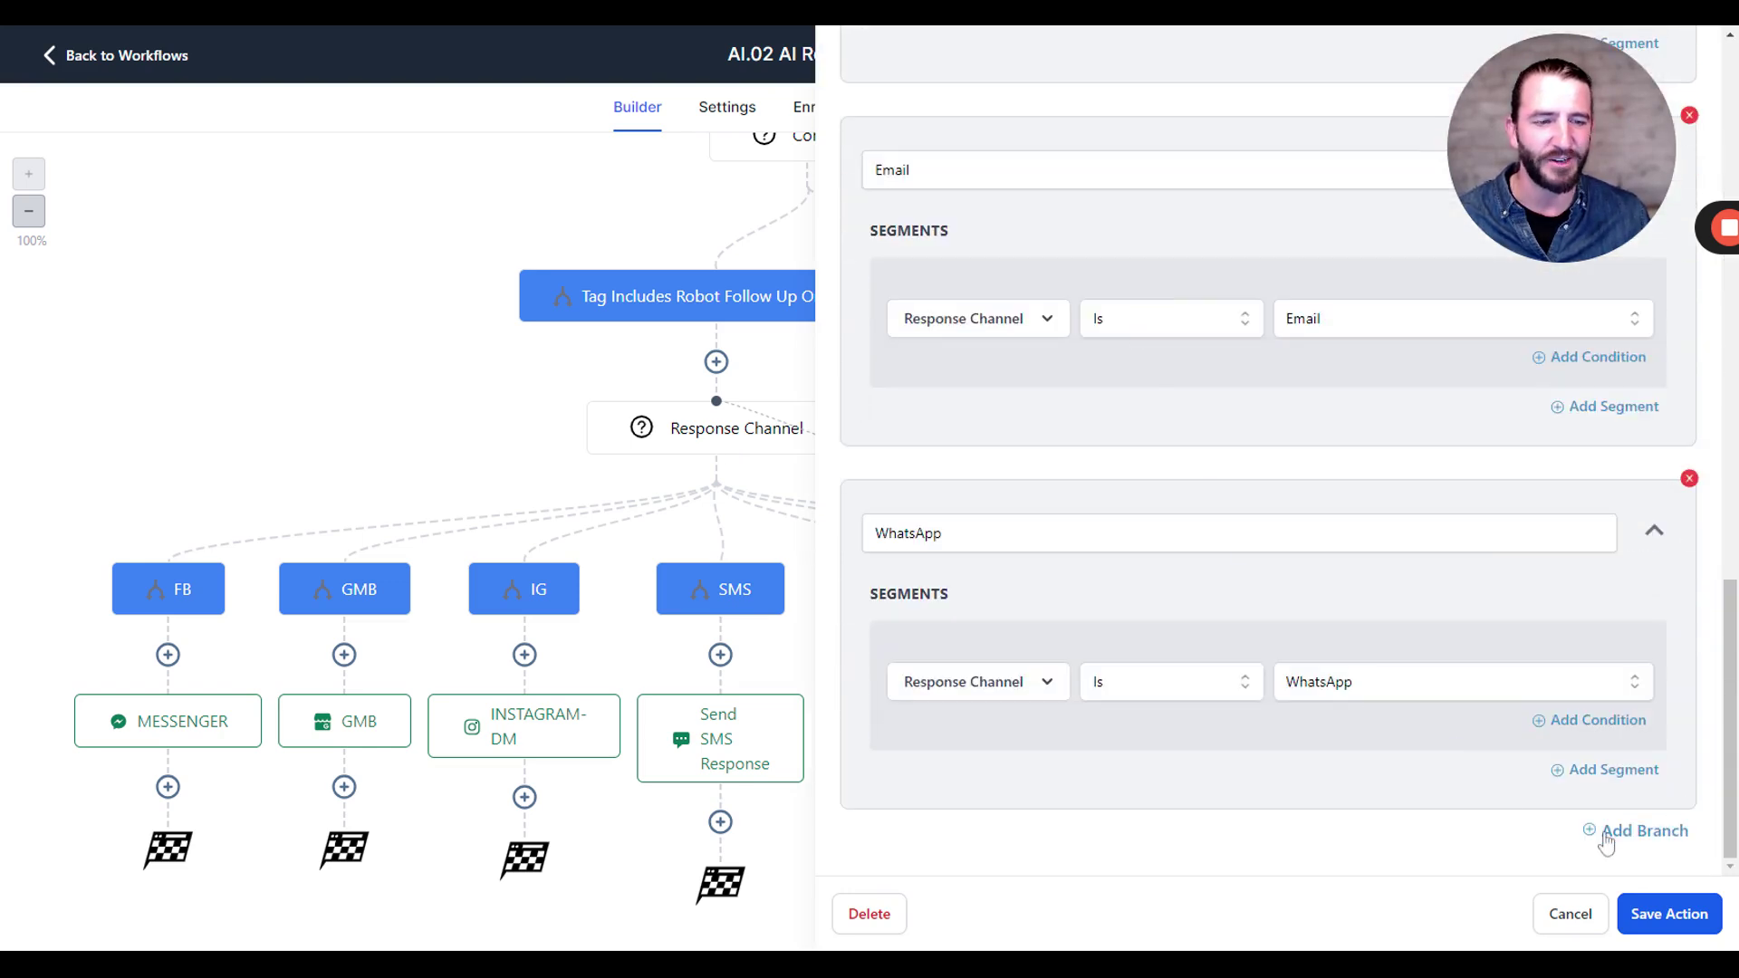
pyautogui.click(934, 703)
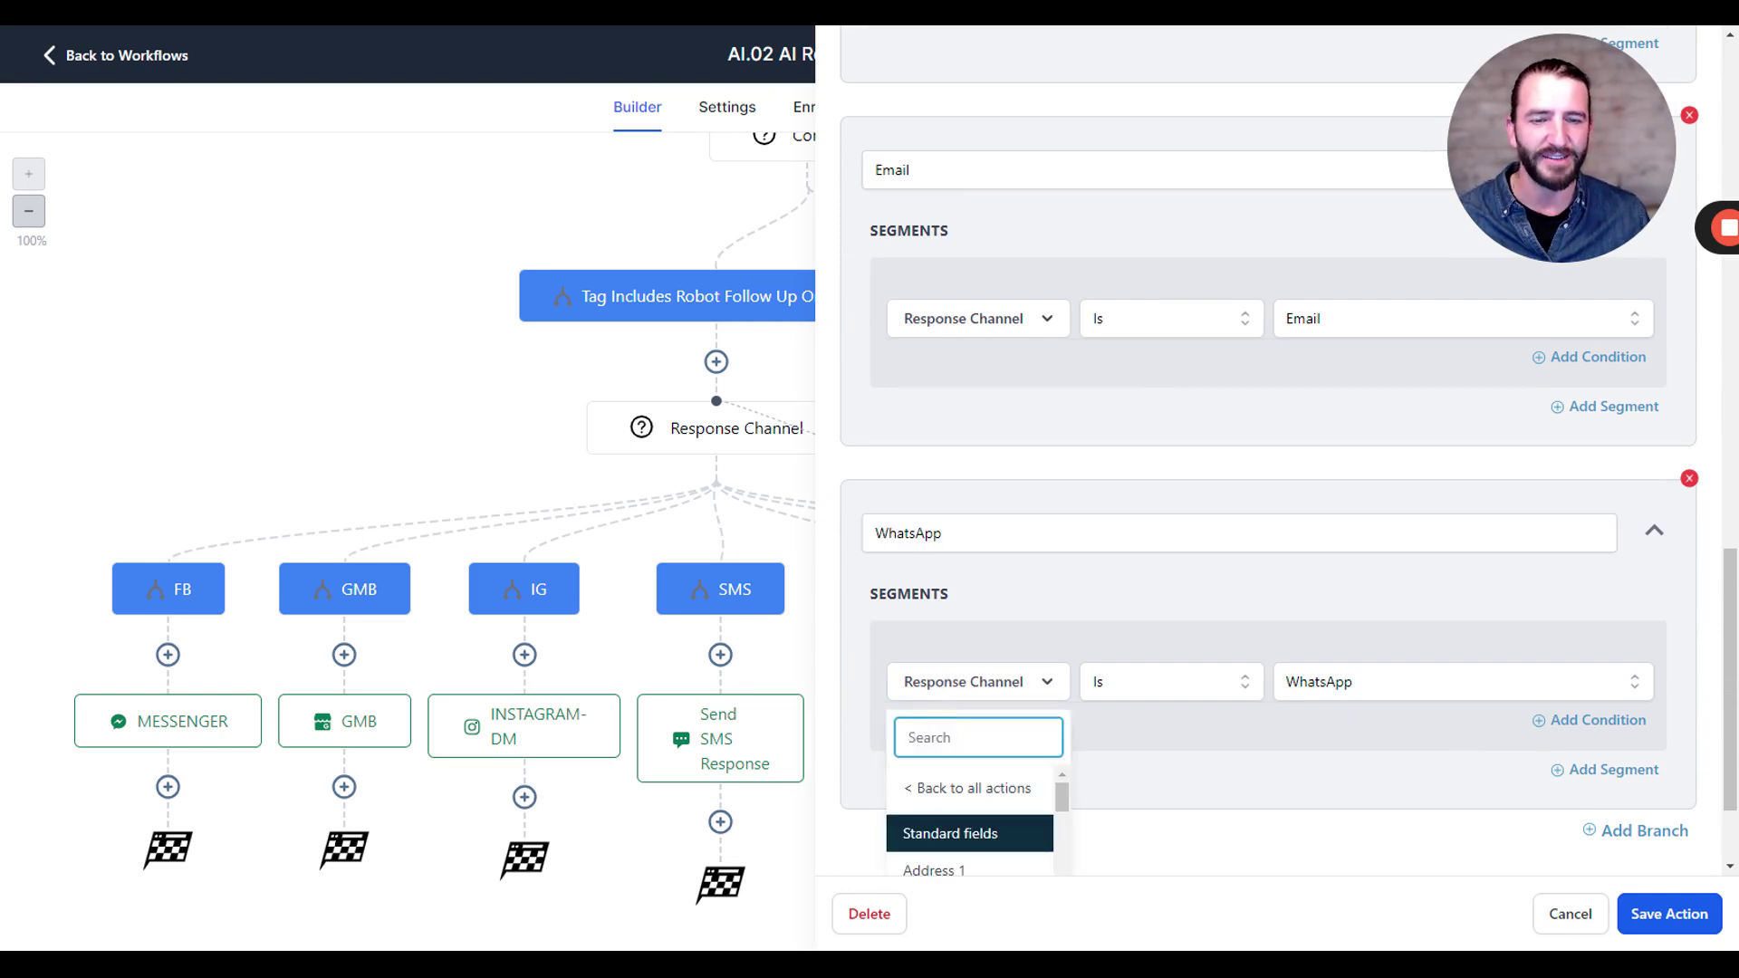
pyautogui.click(996, 838)
pyautogui.click(976, 702)
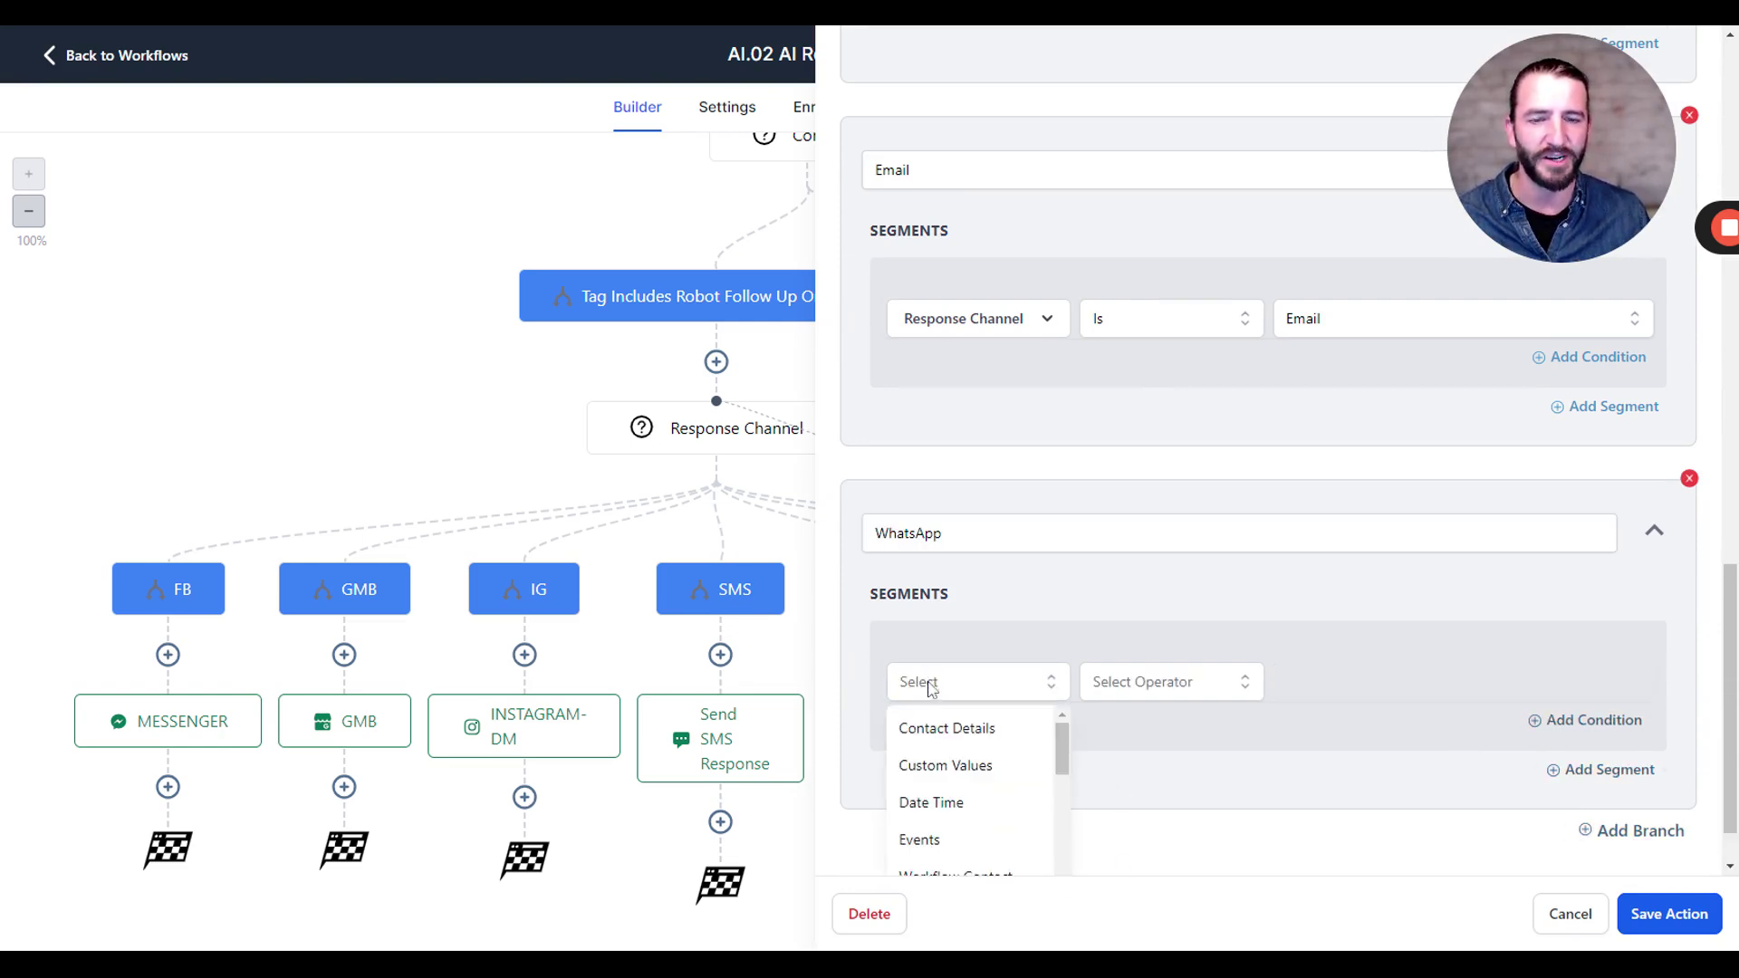
pyautogui.click(963, 724)
pyautogui.write('respon')
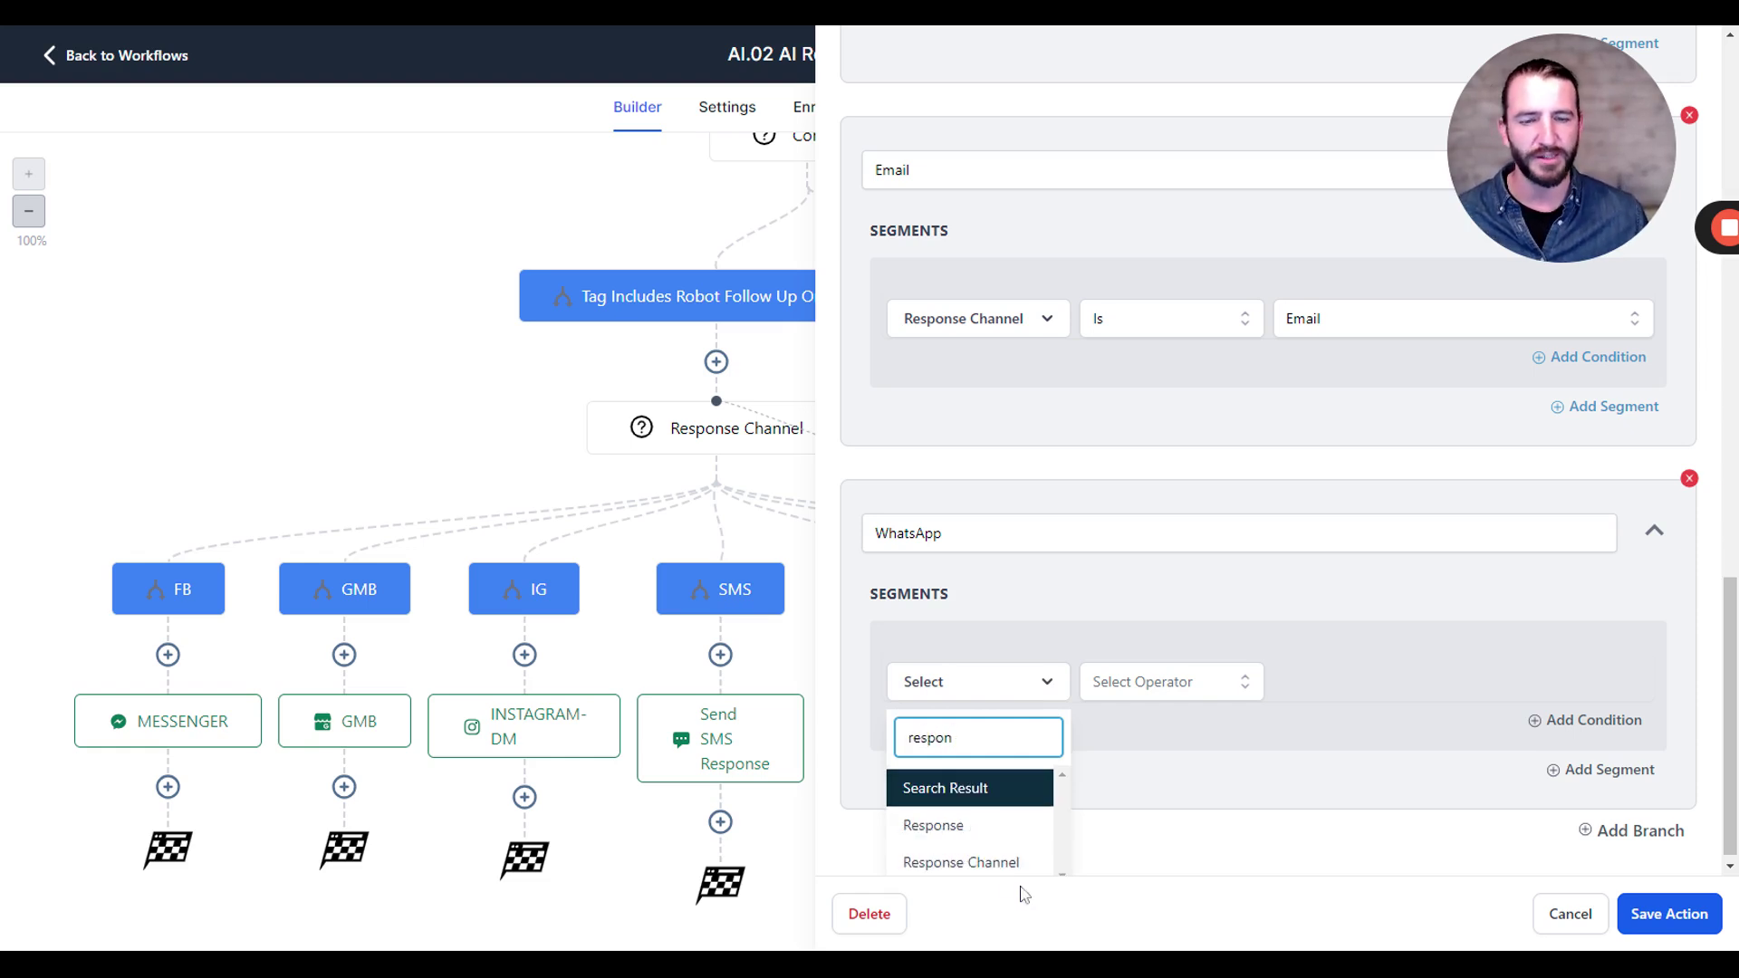
pyautogui.click(997, 863)
# - Complete the rule as Is WhatsApp and save the Response Channel condition
pyautogui.click(1178, 682)
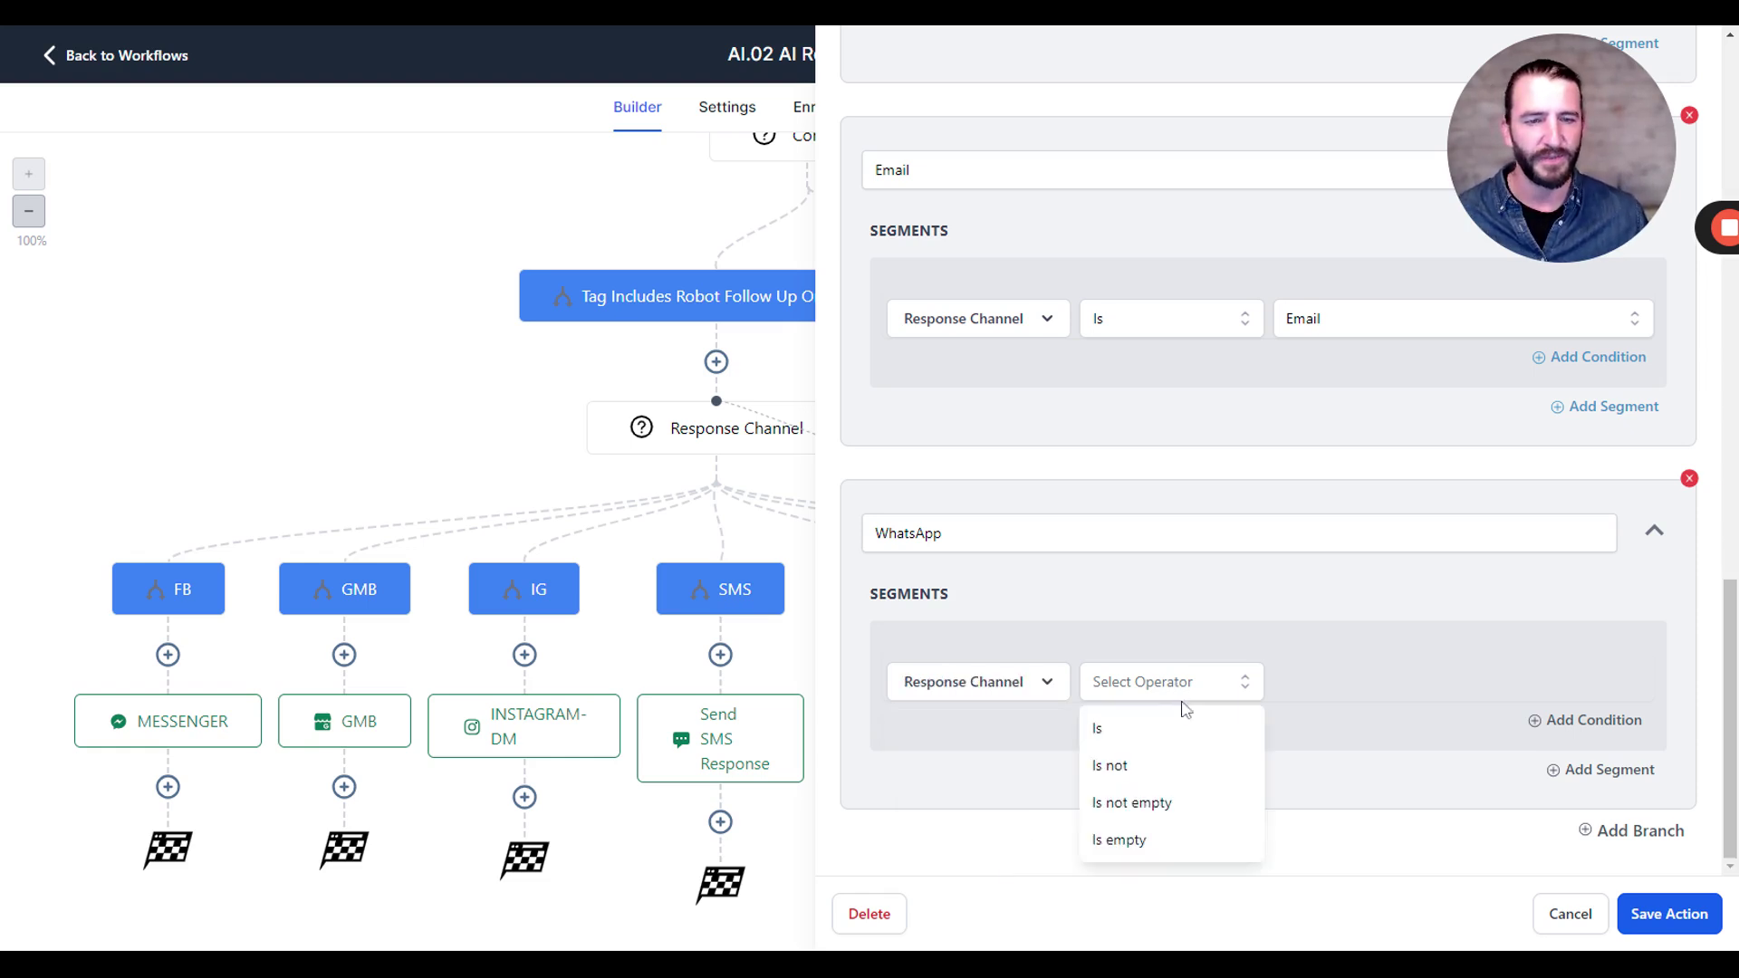
pyautogui.click(1105, 725)
pyautogui.click(1384, 693)
pyautogui.scroll(-1, 1402, 720)
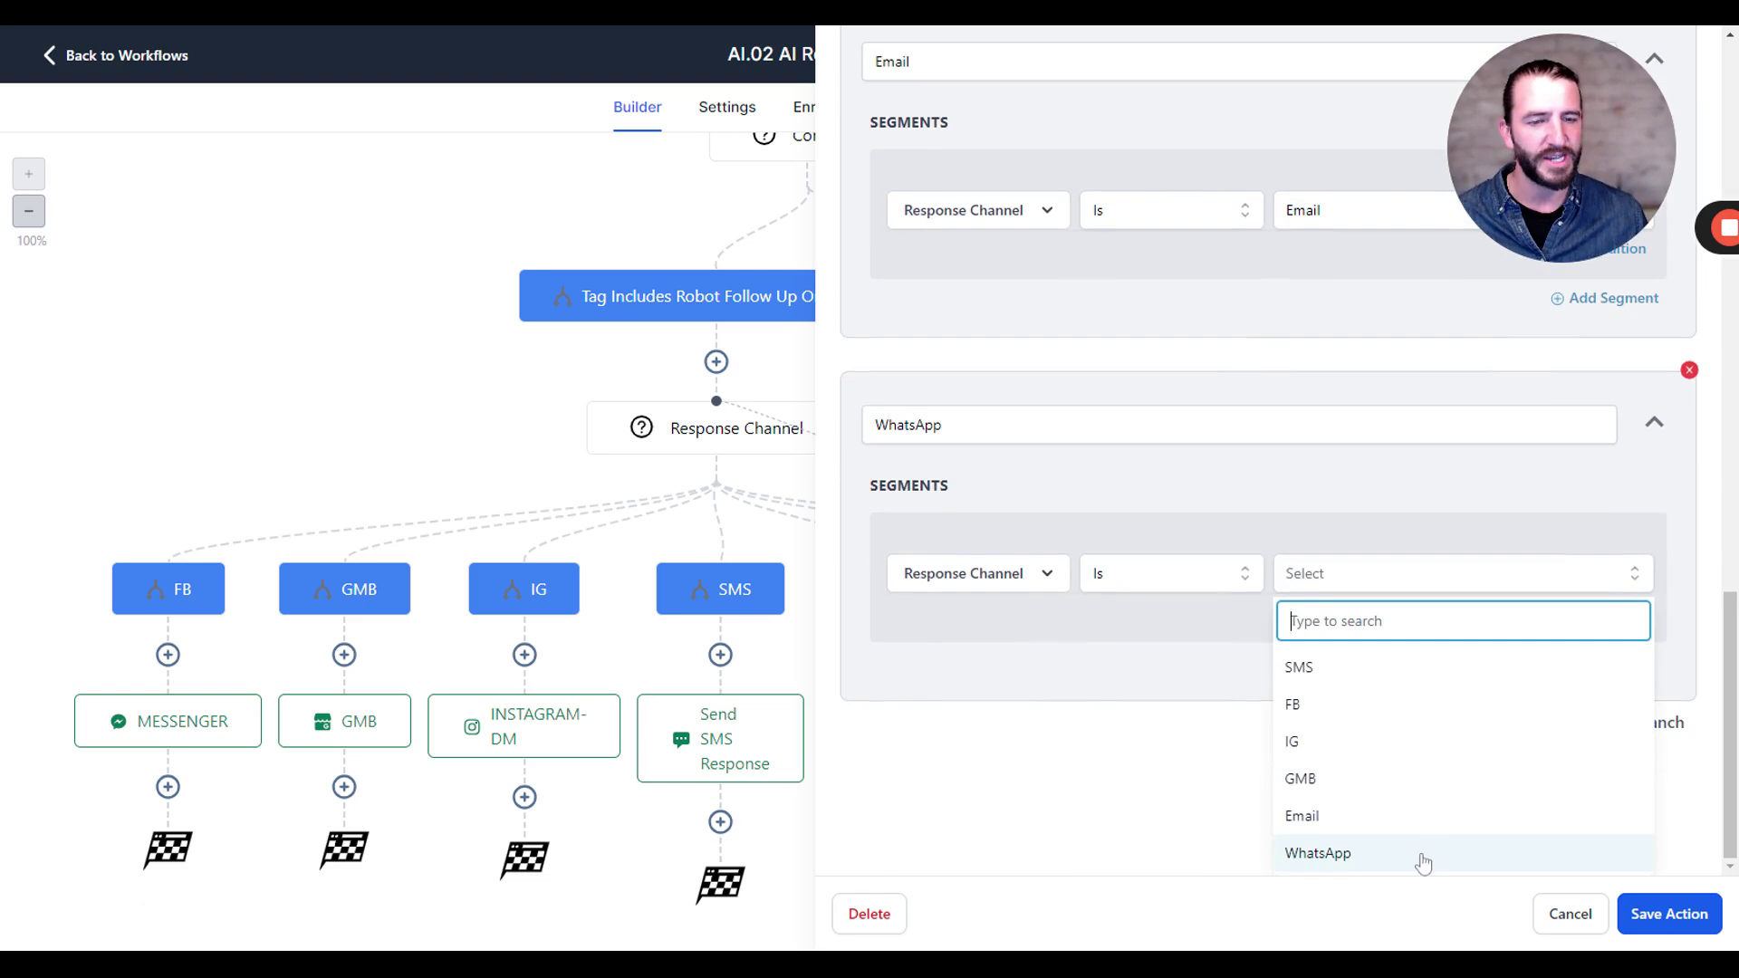
pyautogui.click(1420, 861)
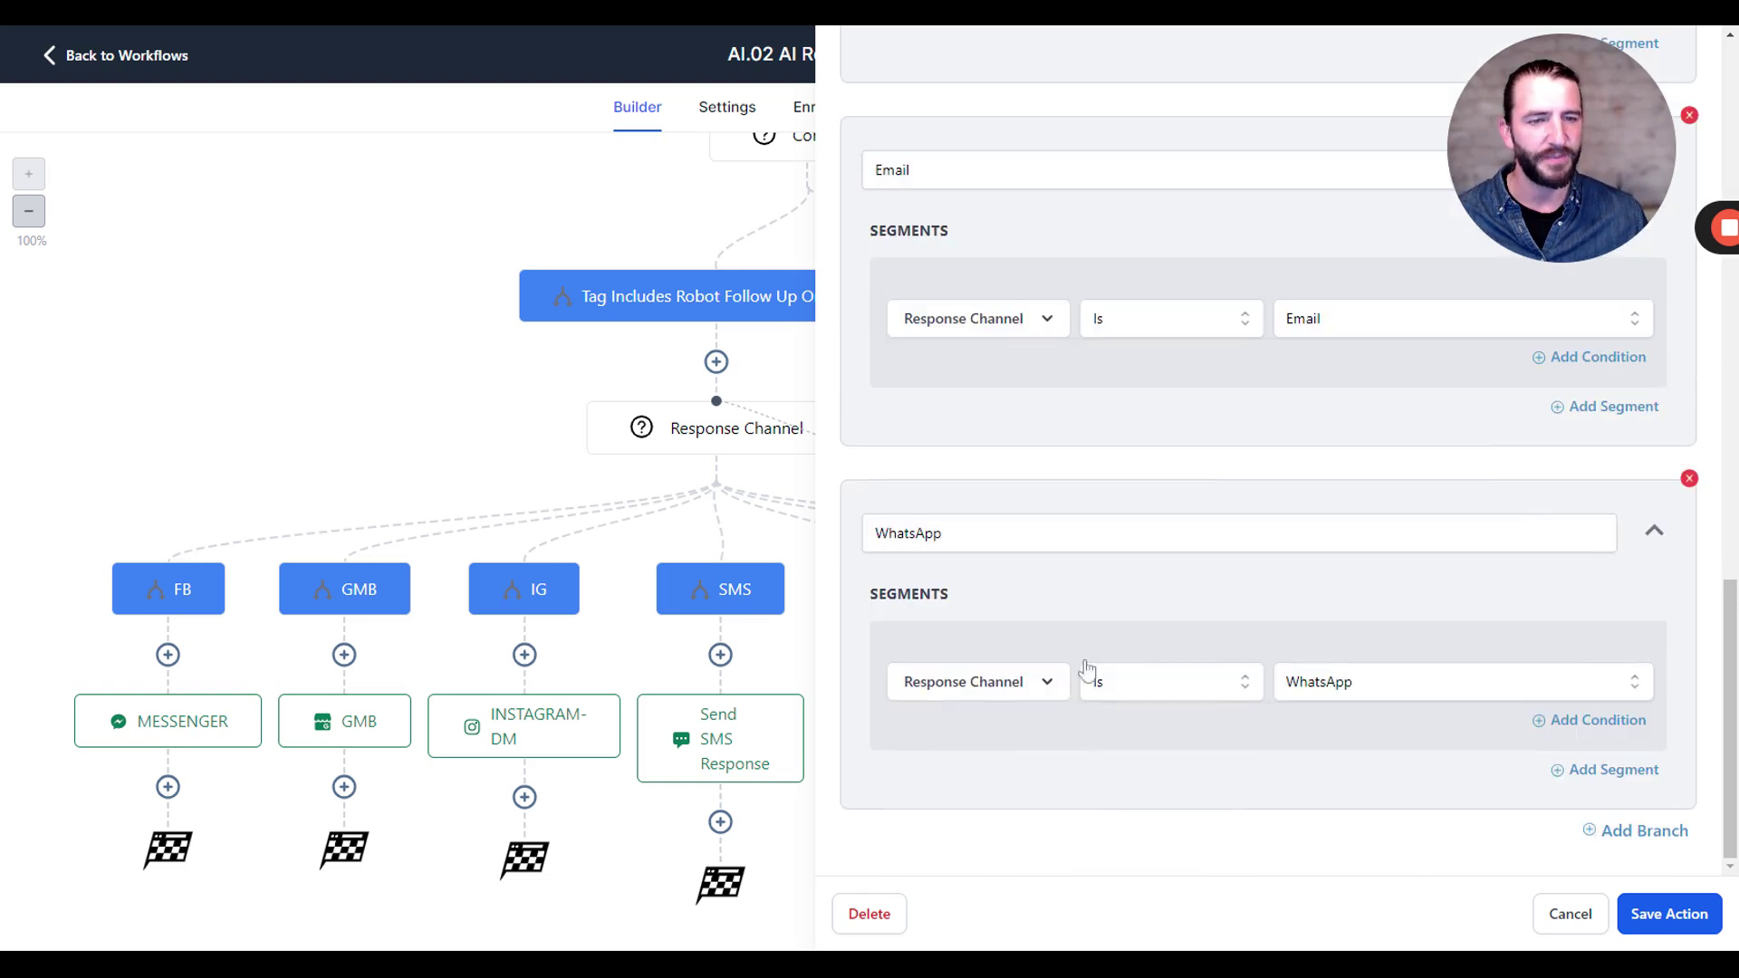
pyautogui.click(1663, 915)
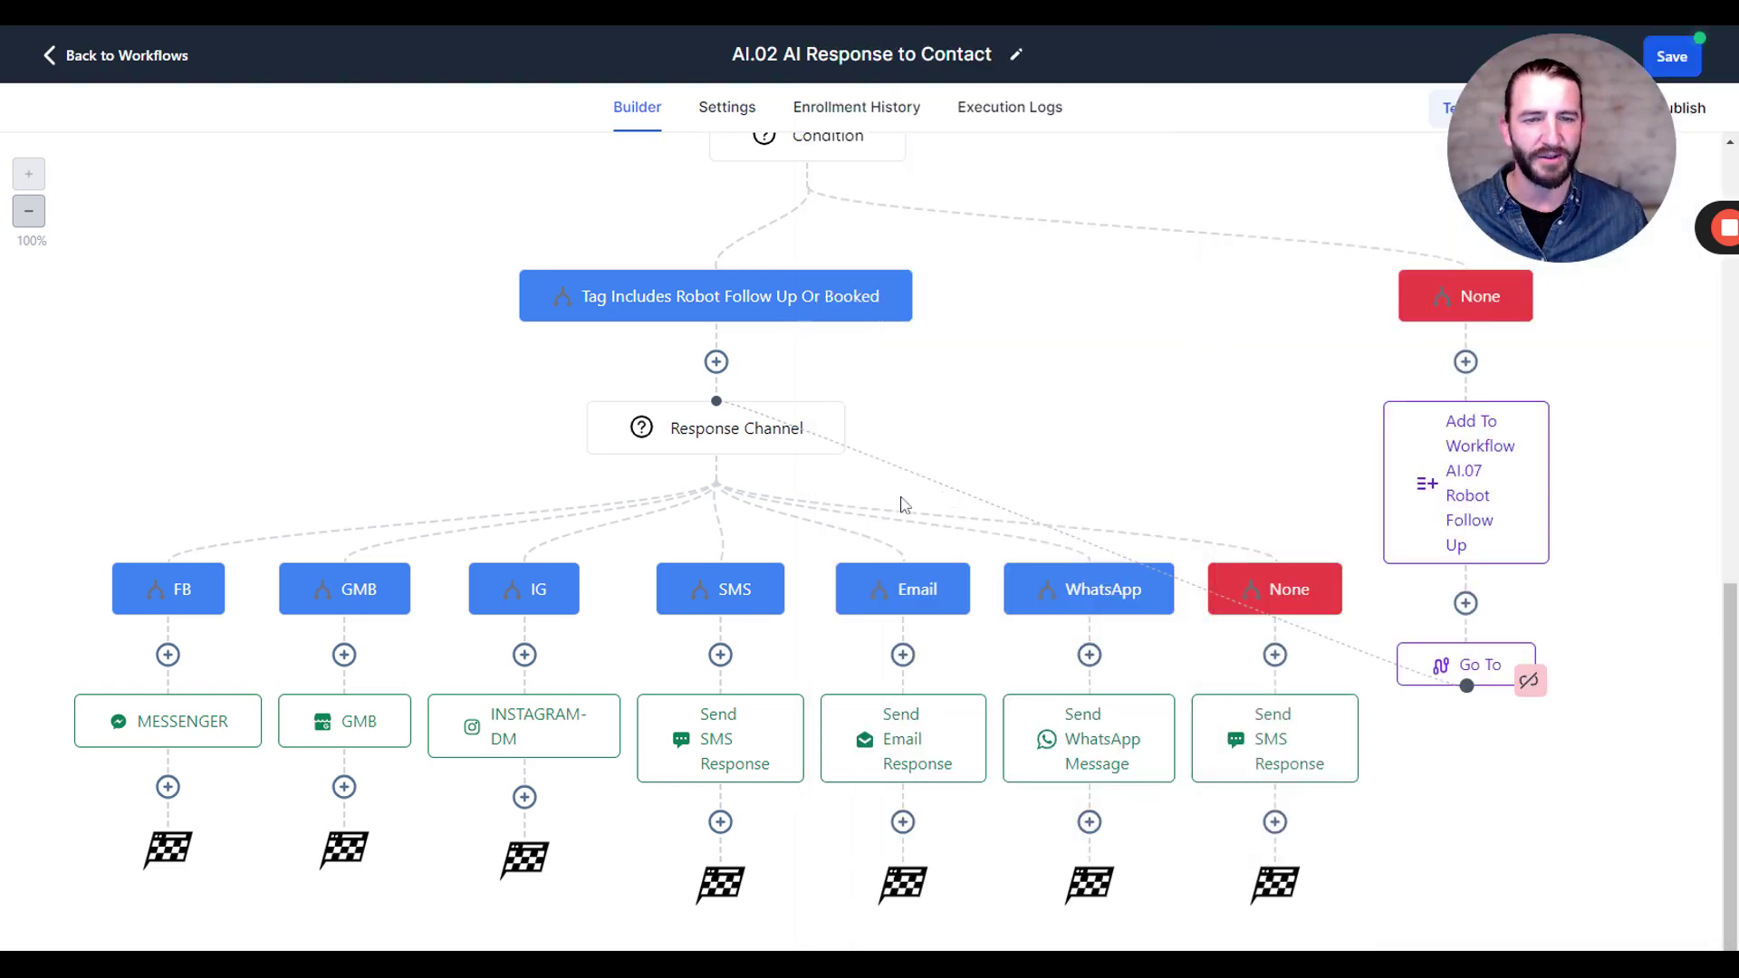
# - Add a Send WhatsApp Message step under the WhatsApp branch using None - Manual Text
pyautogui.click(1090, 654)
pyautogui.write('send')
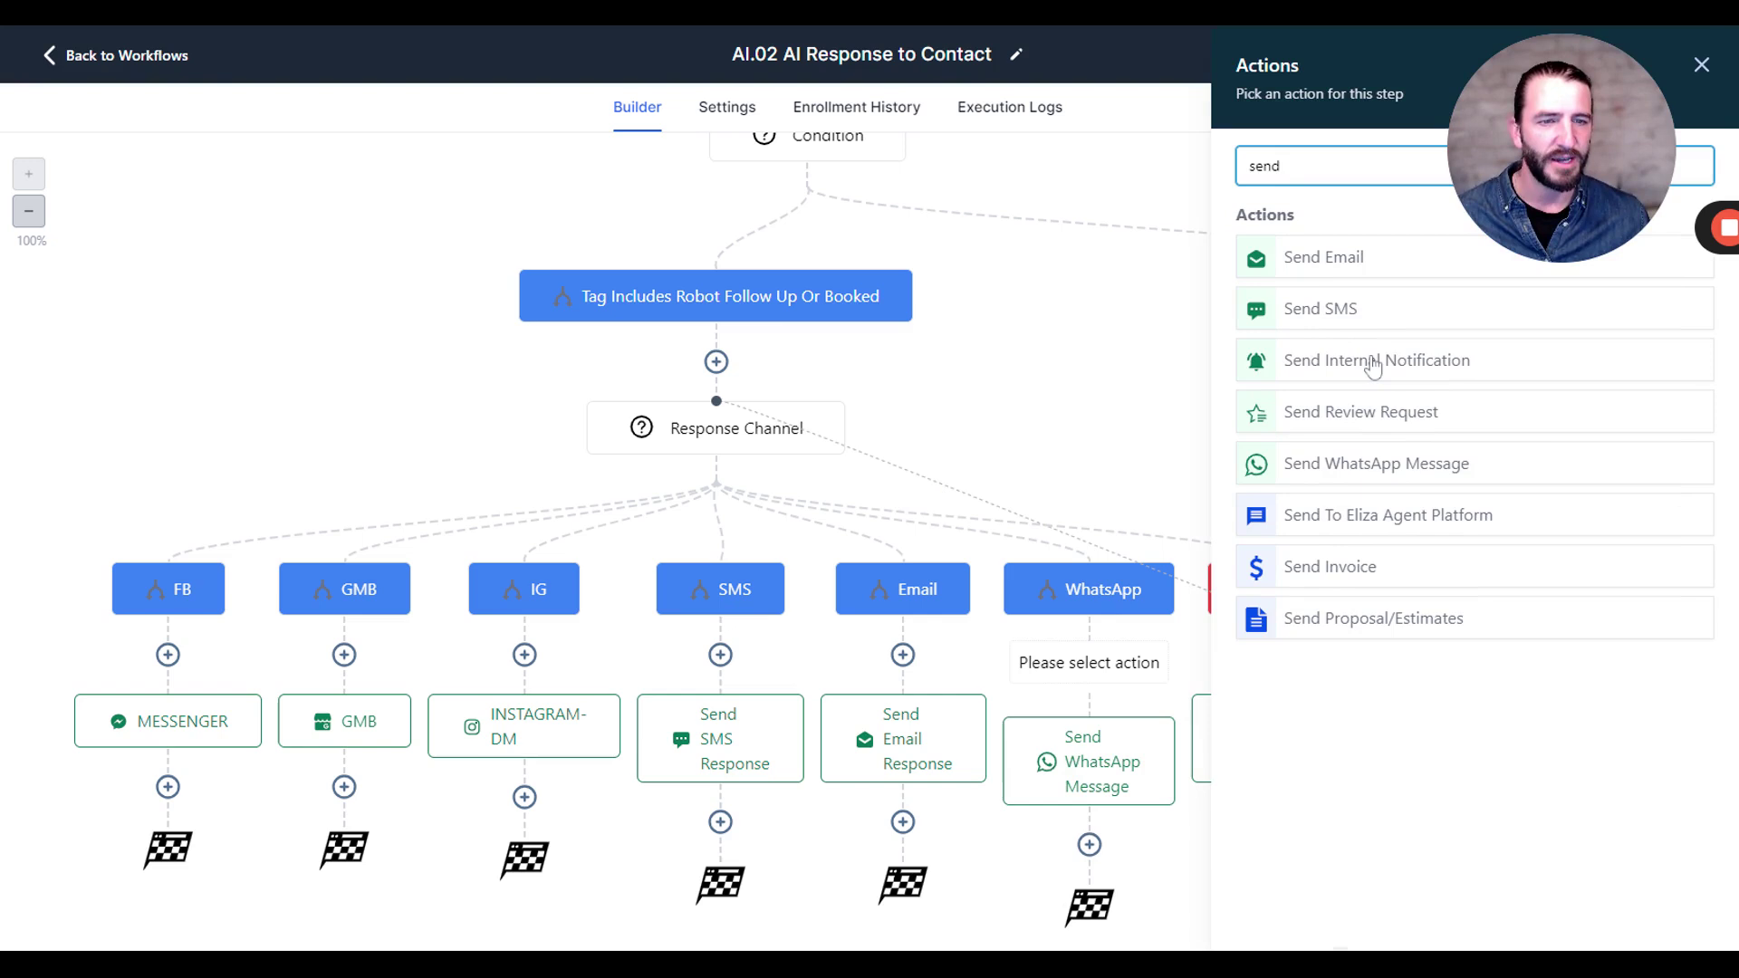
pyautogui.doubleClick(1335, 158)
pyautogui.write('whats')
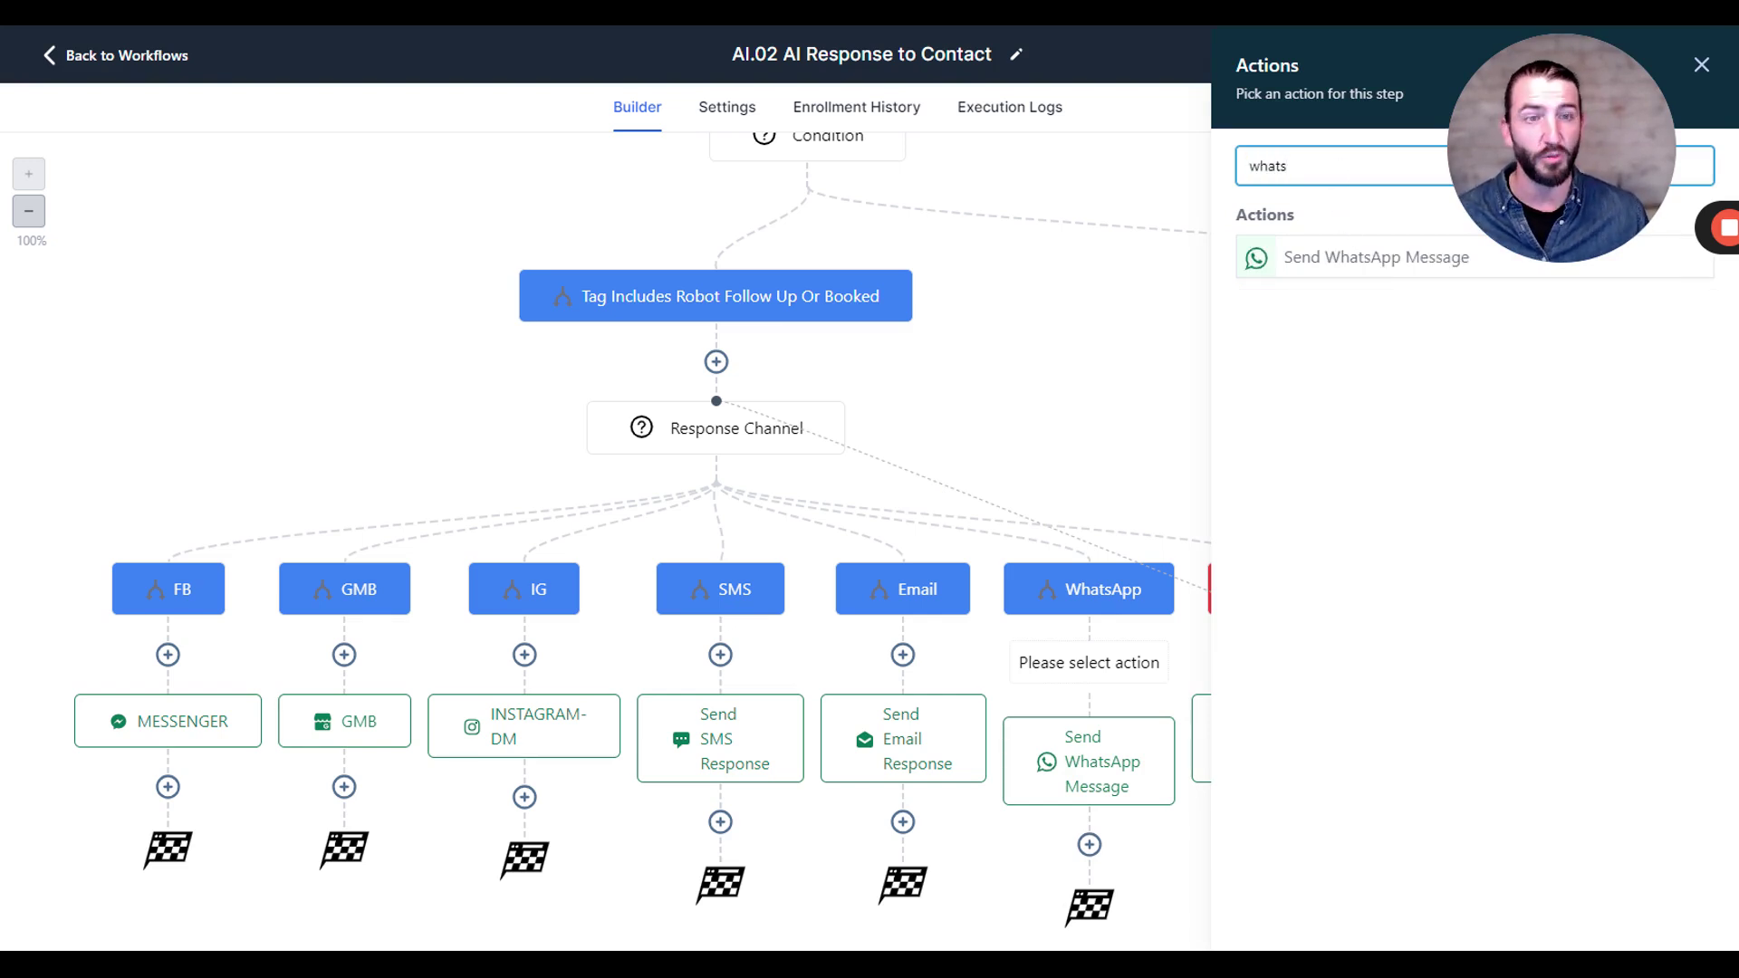
pyautogui.click(1405, 260)
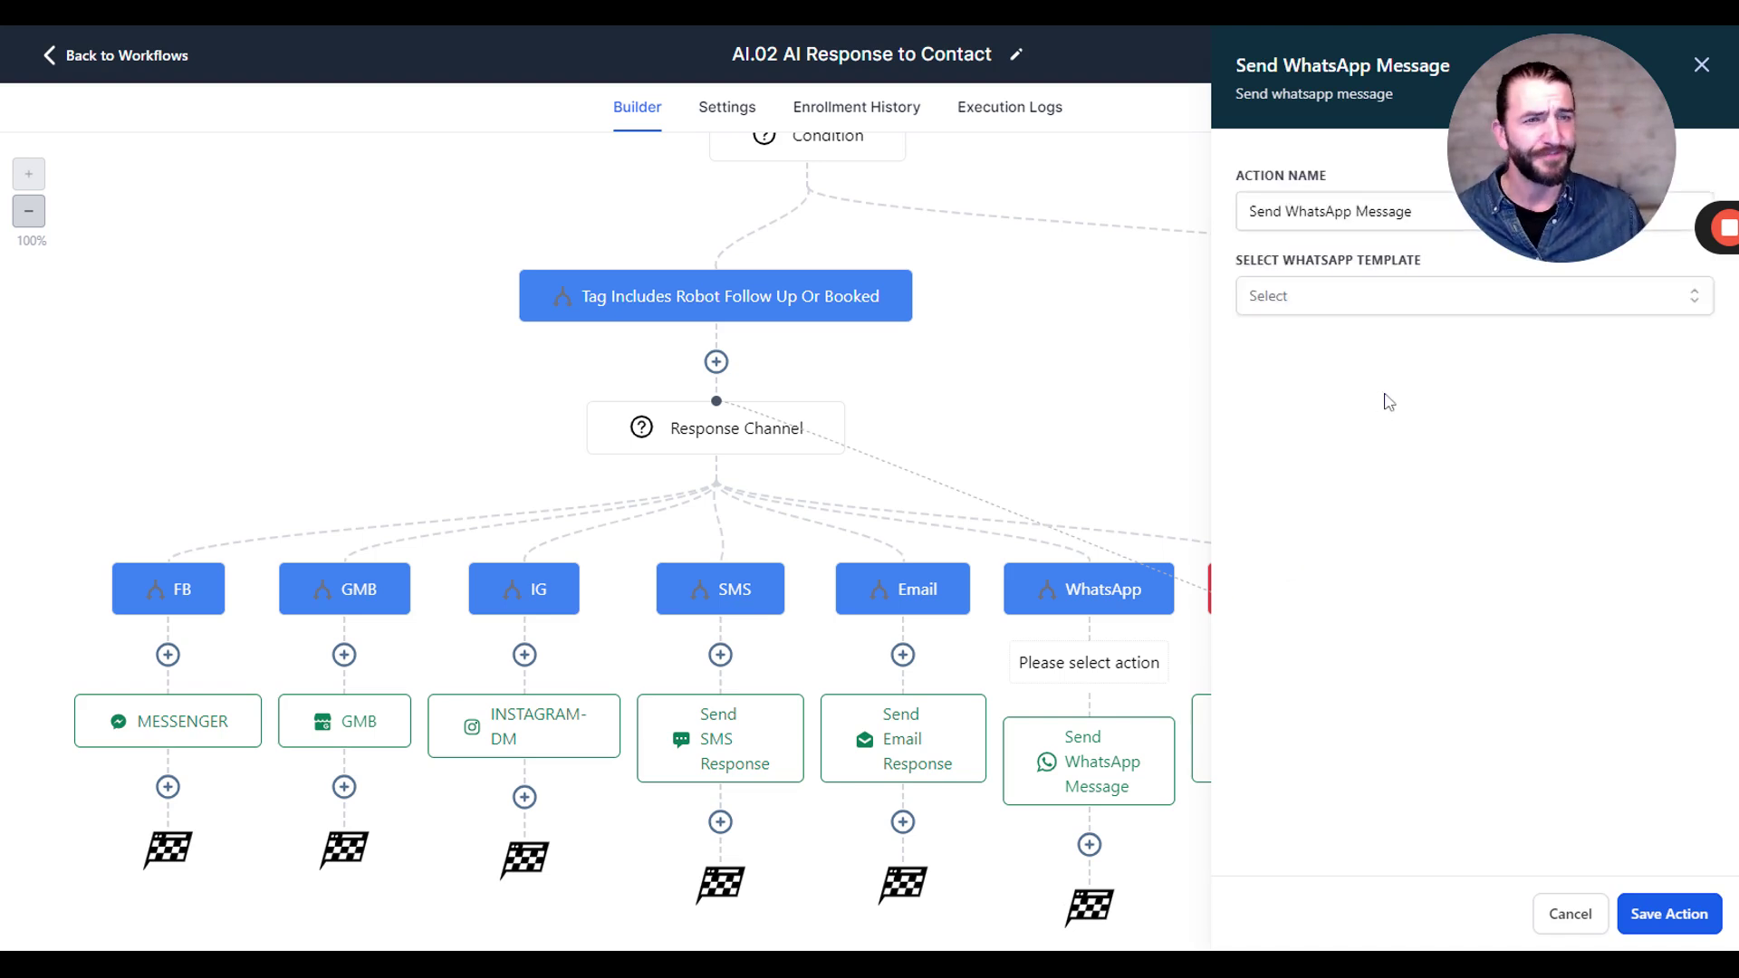
pyautogui.click(1329, 298)
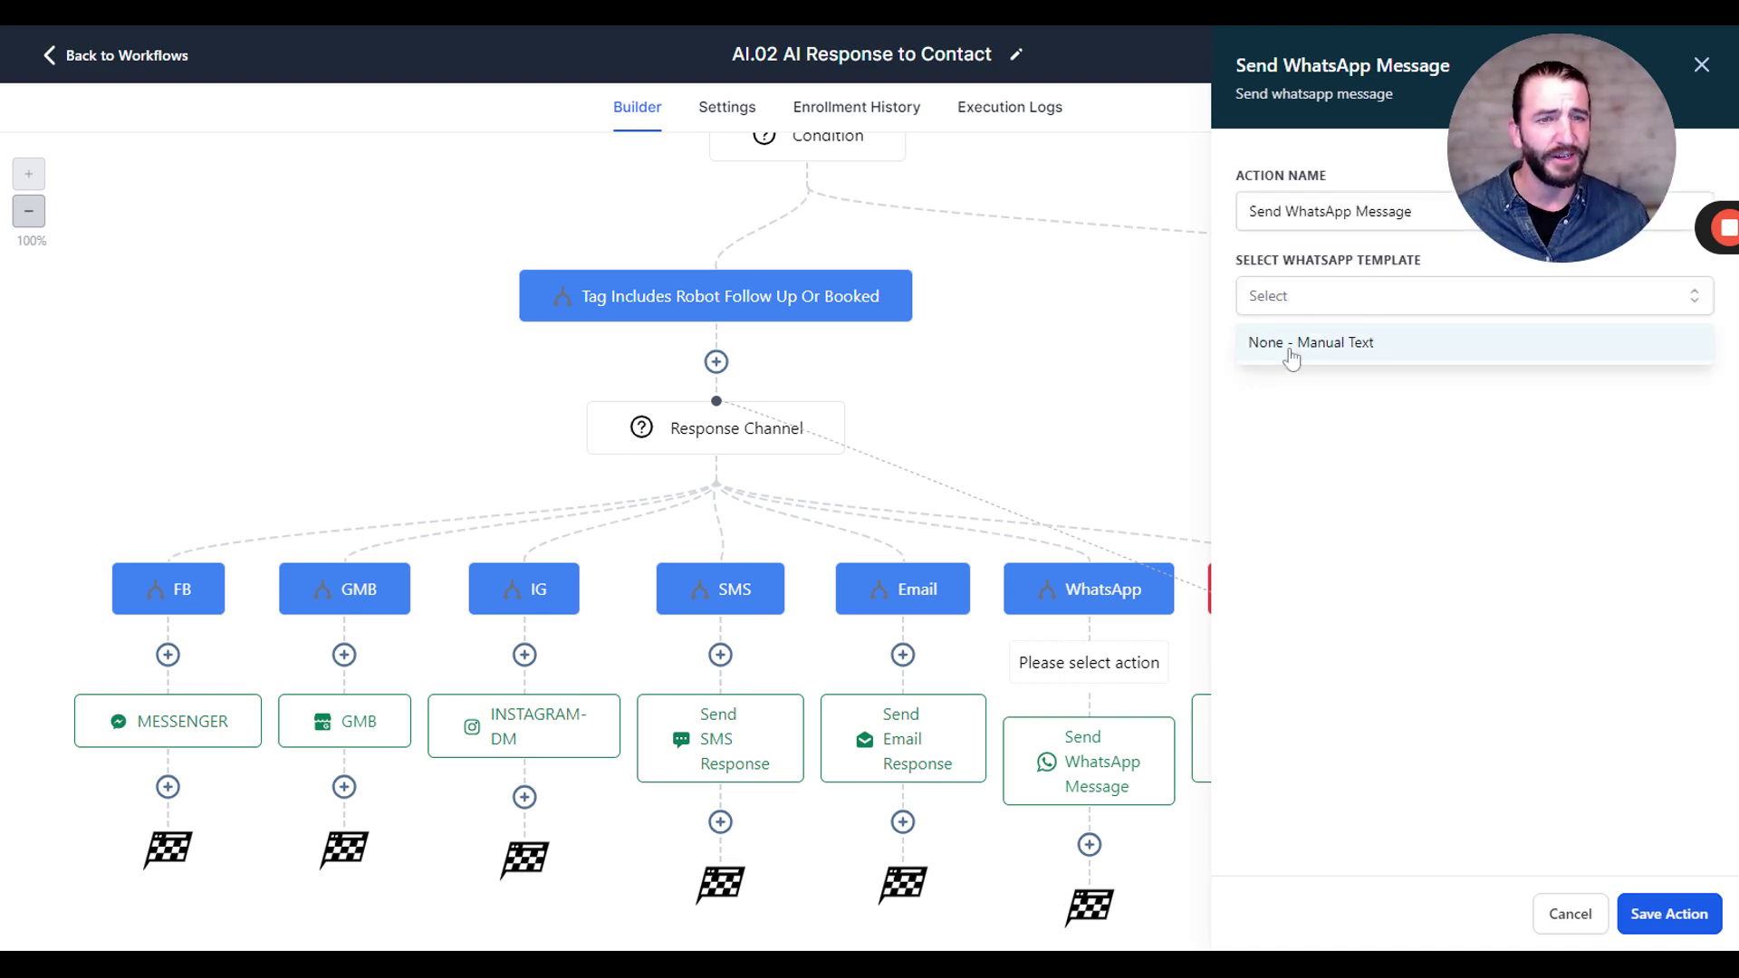
pyautogui.click(1365, 359)
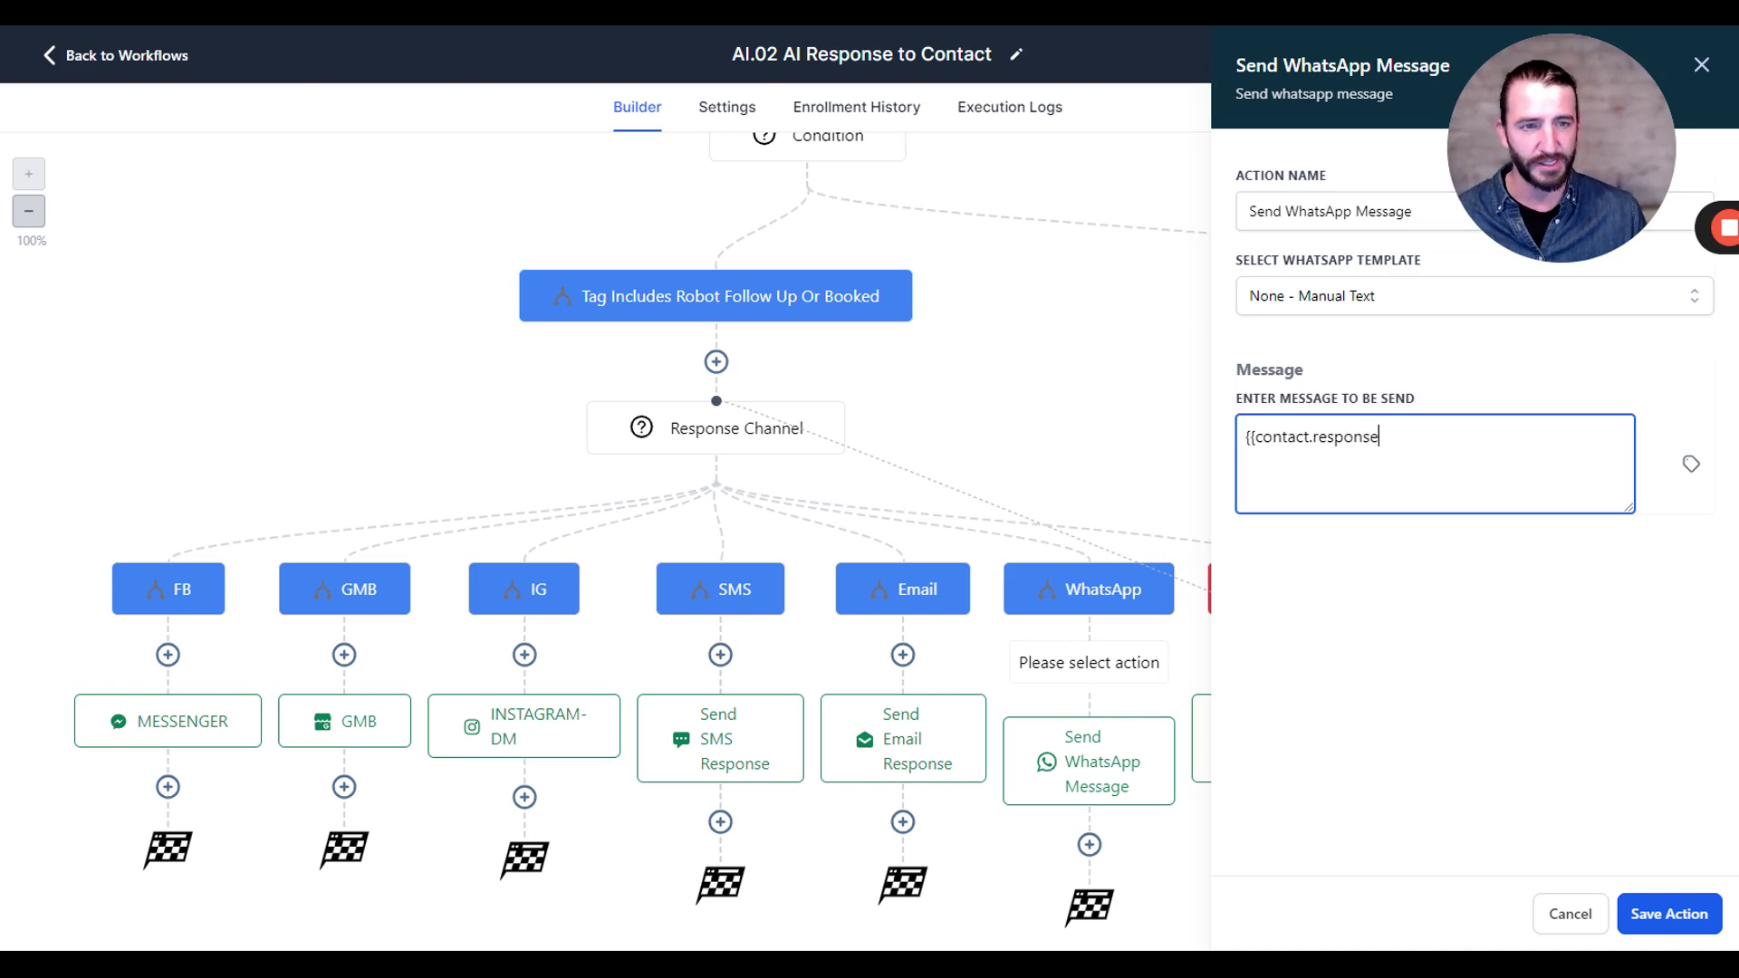
# - Set the message body to {{contact.response}} and save the step
pyautogui.write('{{contact.response}}')
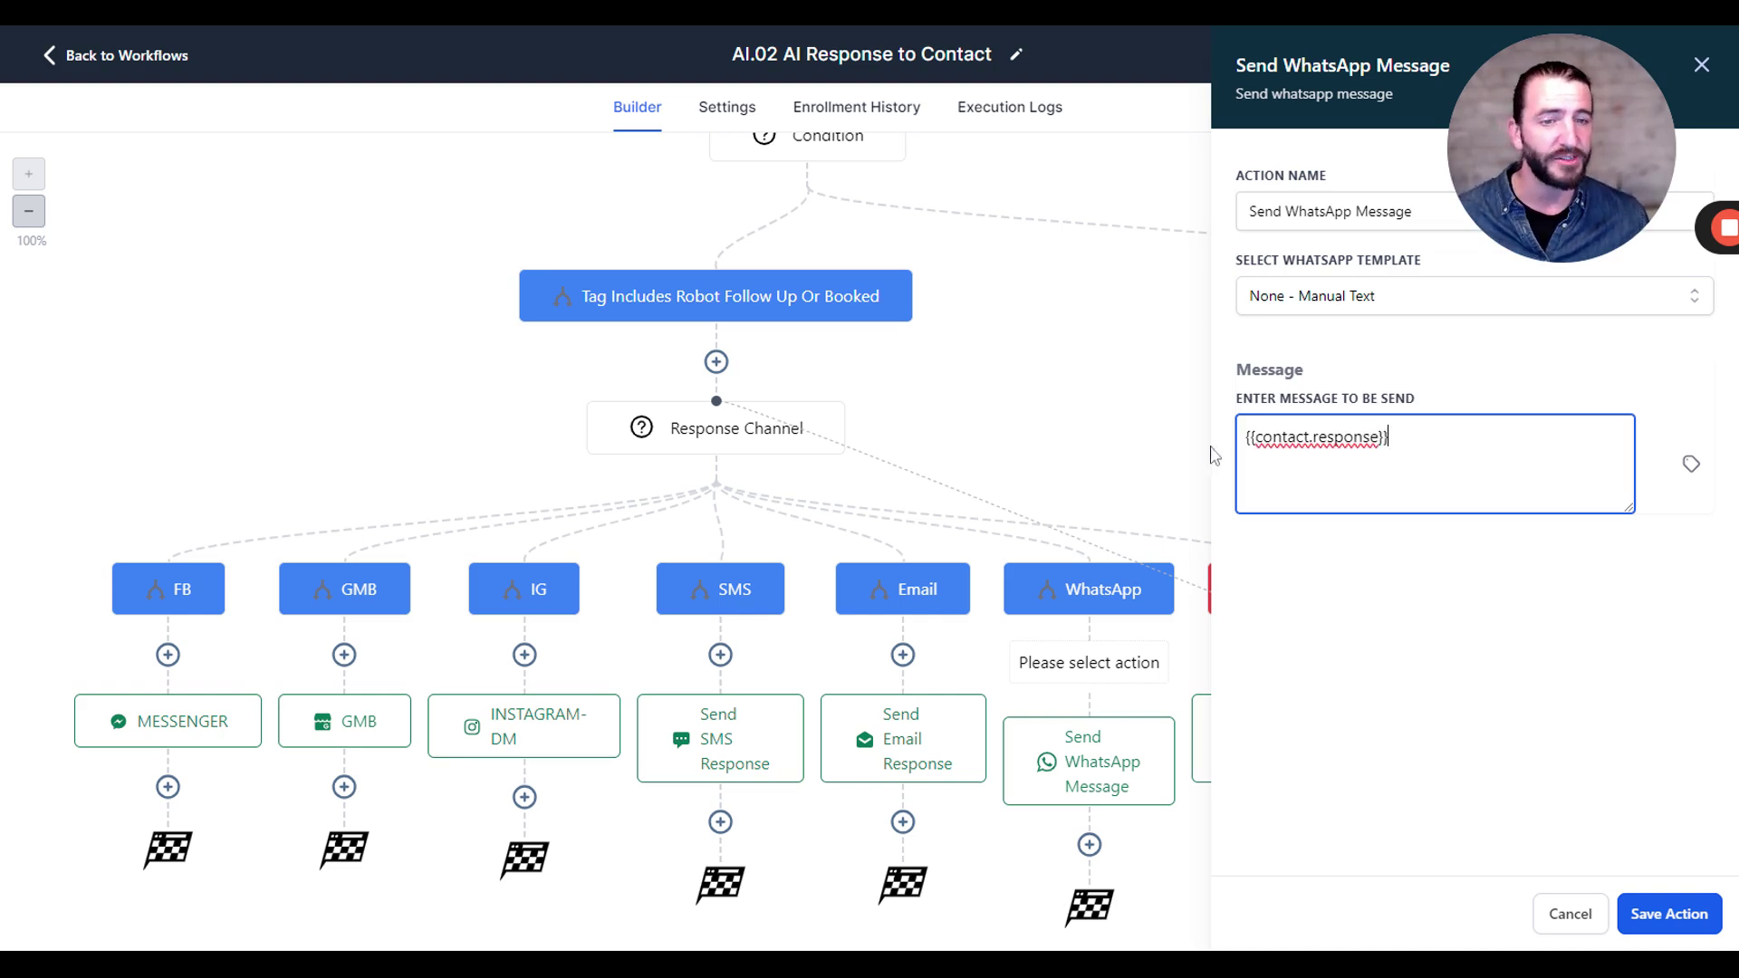
pyautogui.click(1692, 468)
pyautogui.click(1630, 527)
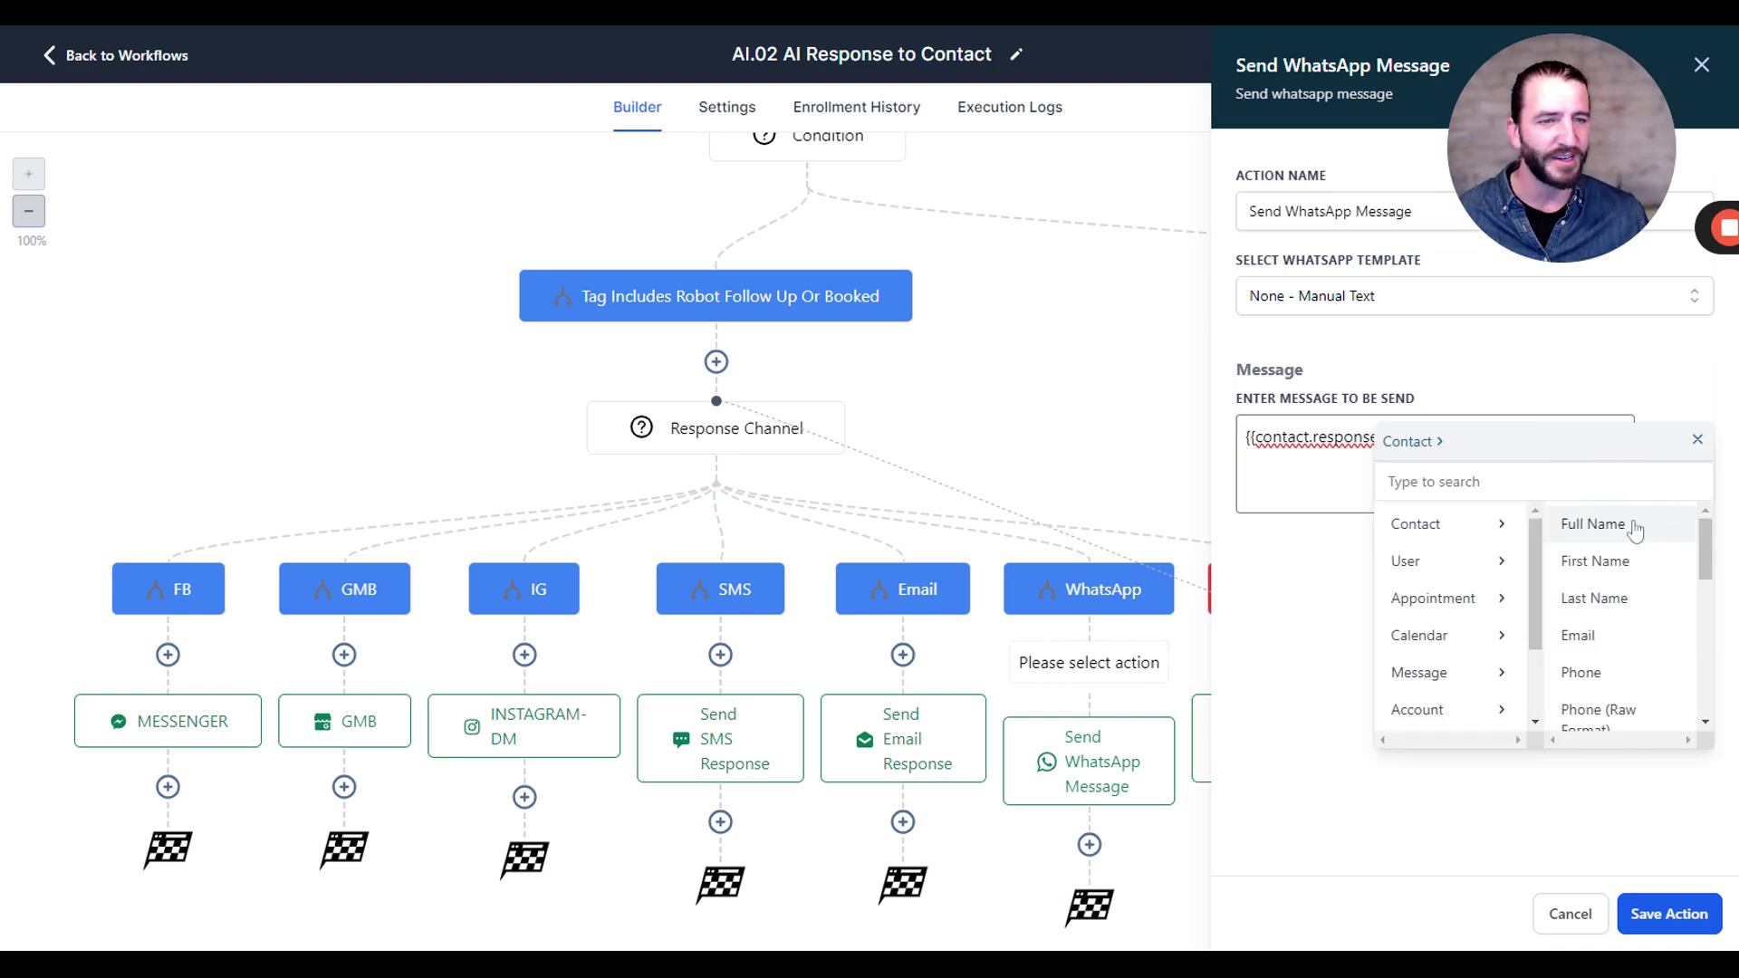
pyautogui.scroll(-5, 1621, 580)
pyautogui.click(1604, 712)
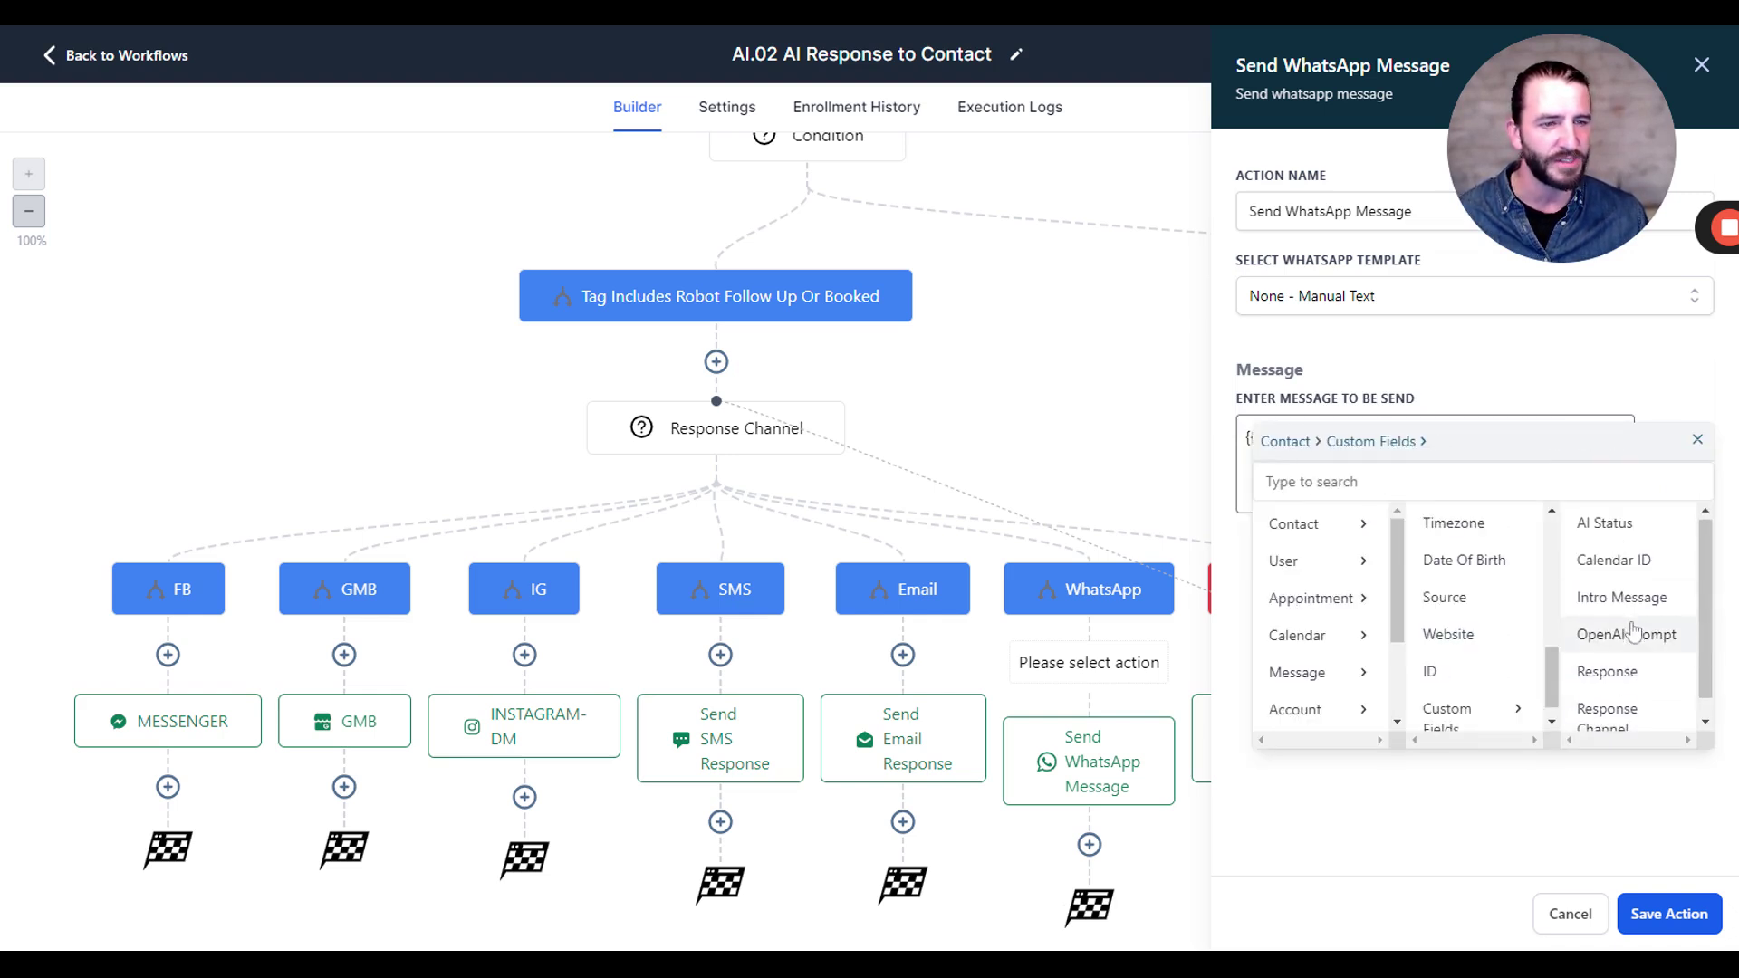
pyautogui.click(1611, 669)
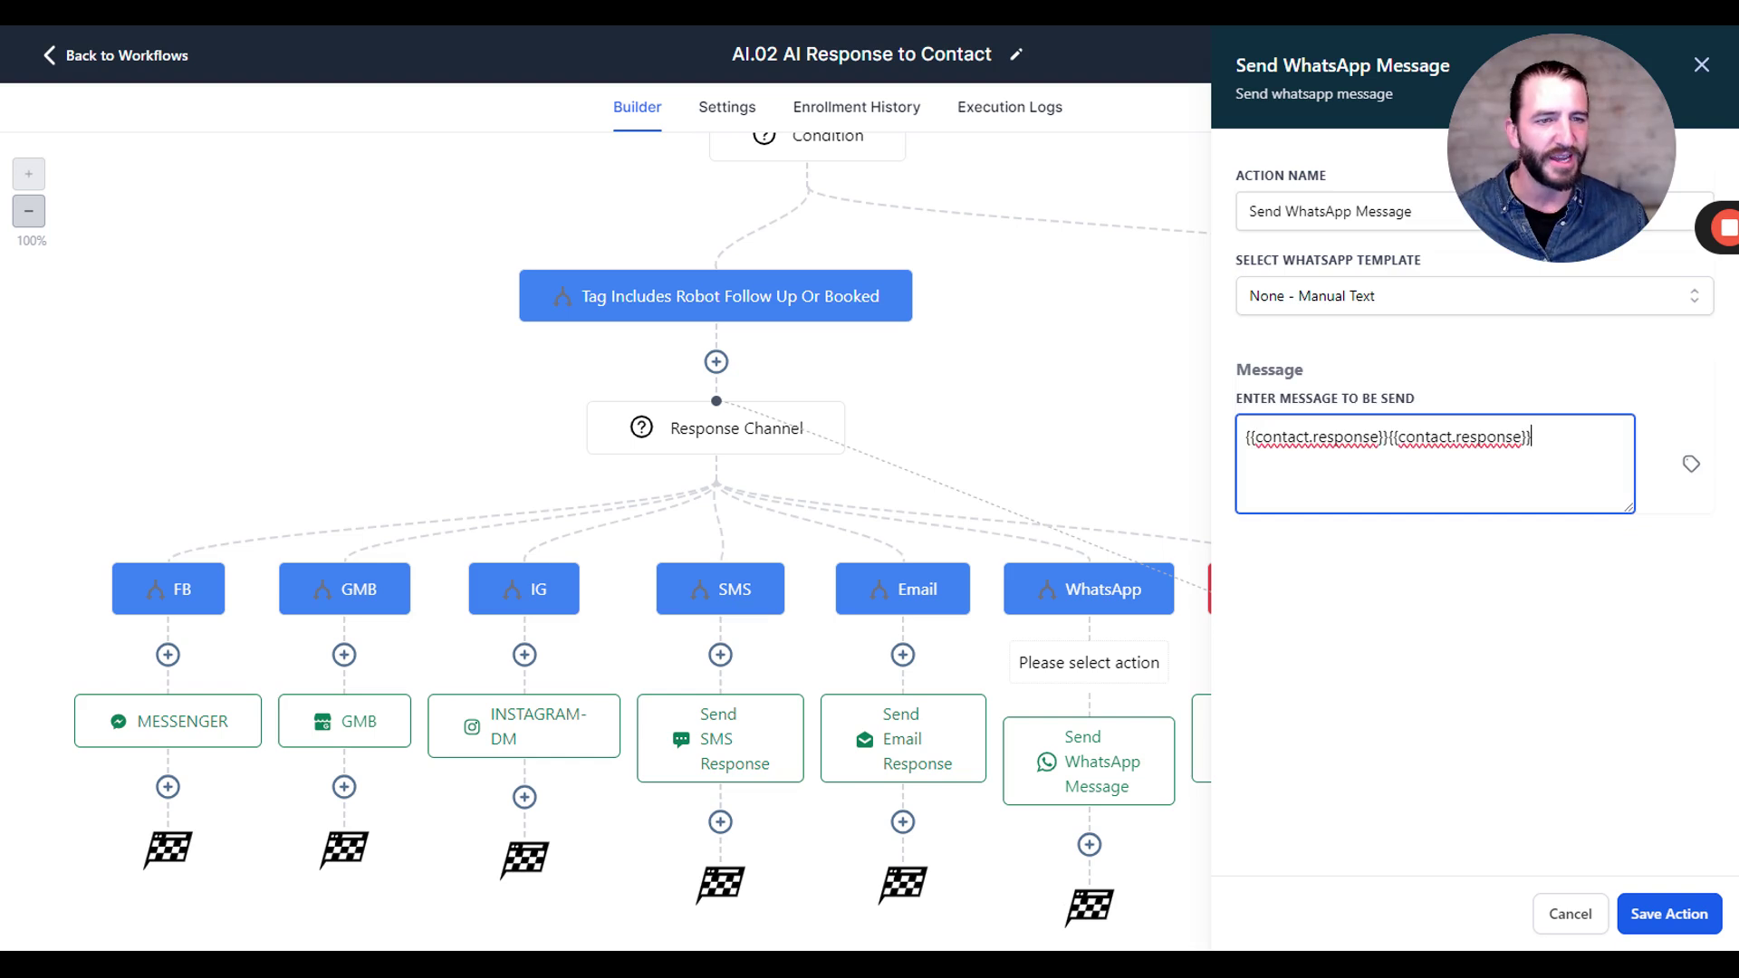
pyautogui.hotkey('ctrl', 'shift', 'Left')
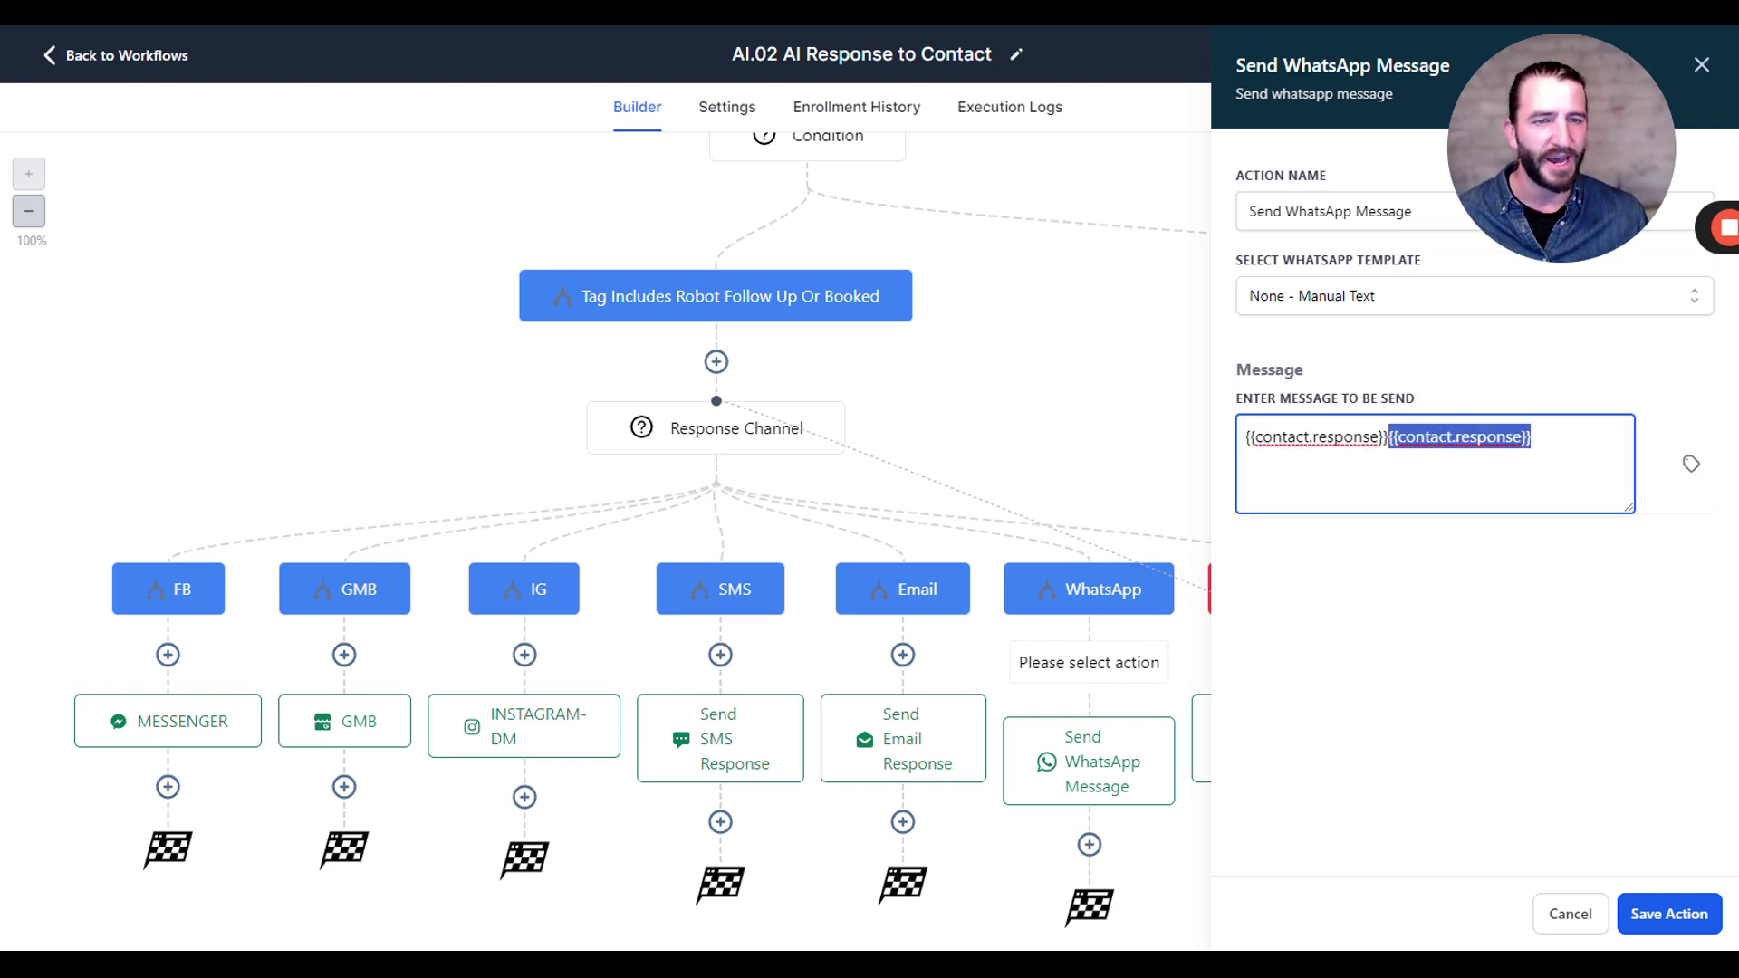
pyautogui.press('BackSpace')
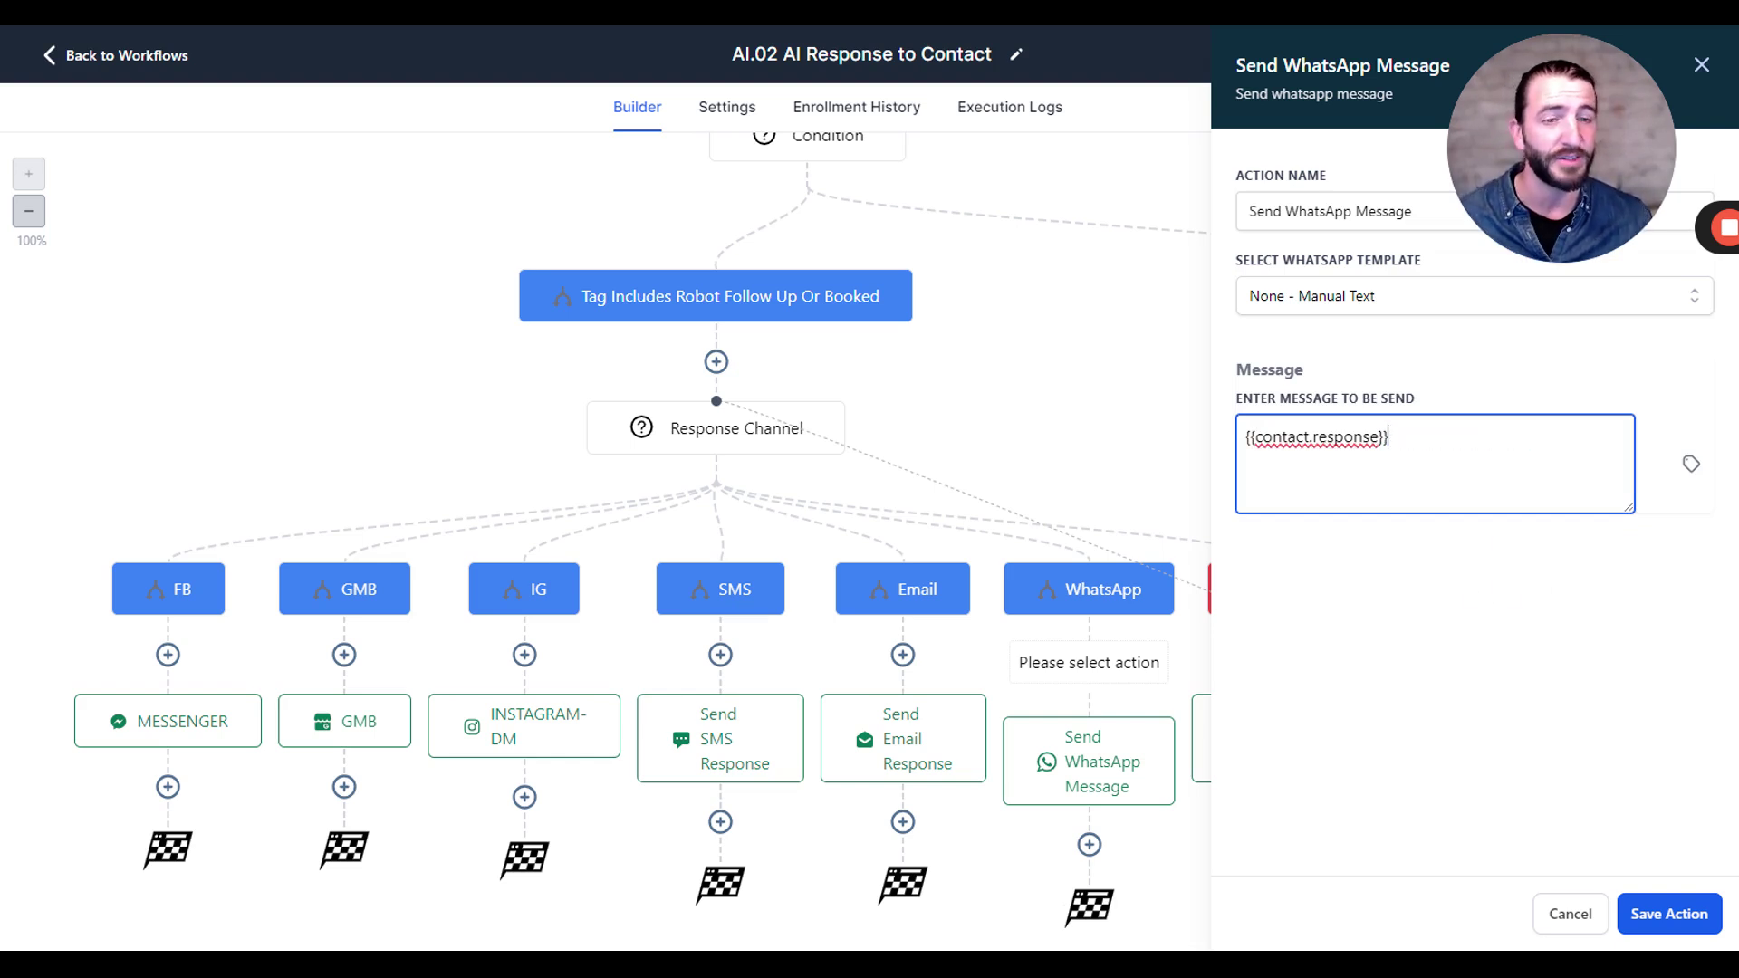
pyautogui.click(1712, 913)
# - Delete the duplicate Send WhatsApp Message step, then leave AI.02 discarding unsaved changes
pyautogui.scroll(-2, 1103, 883)
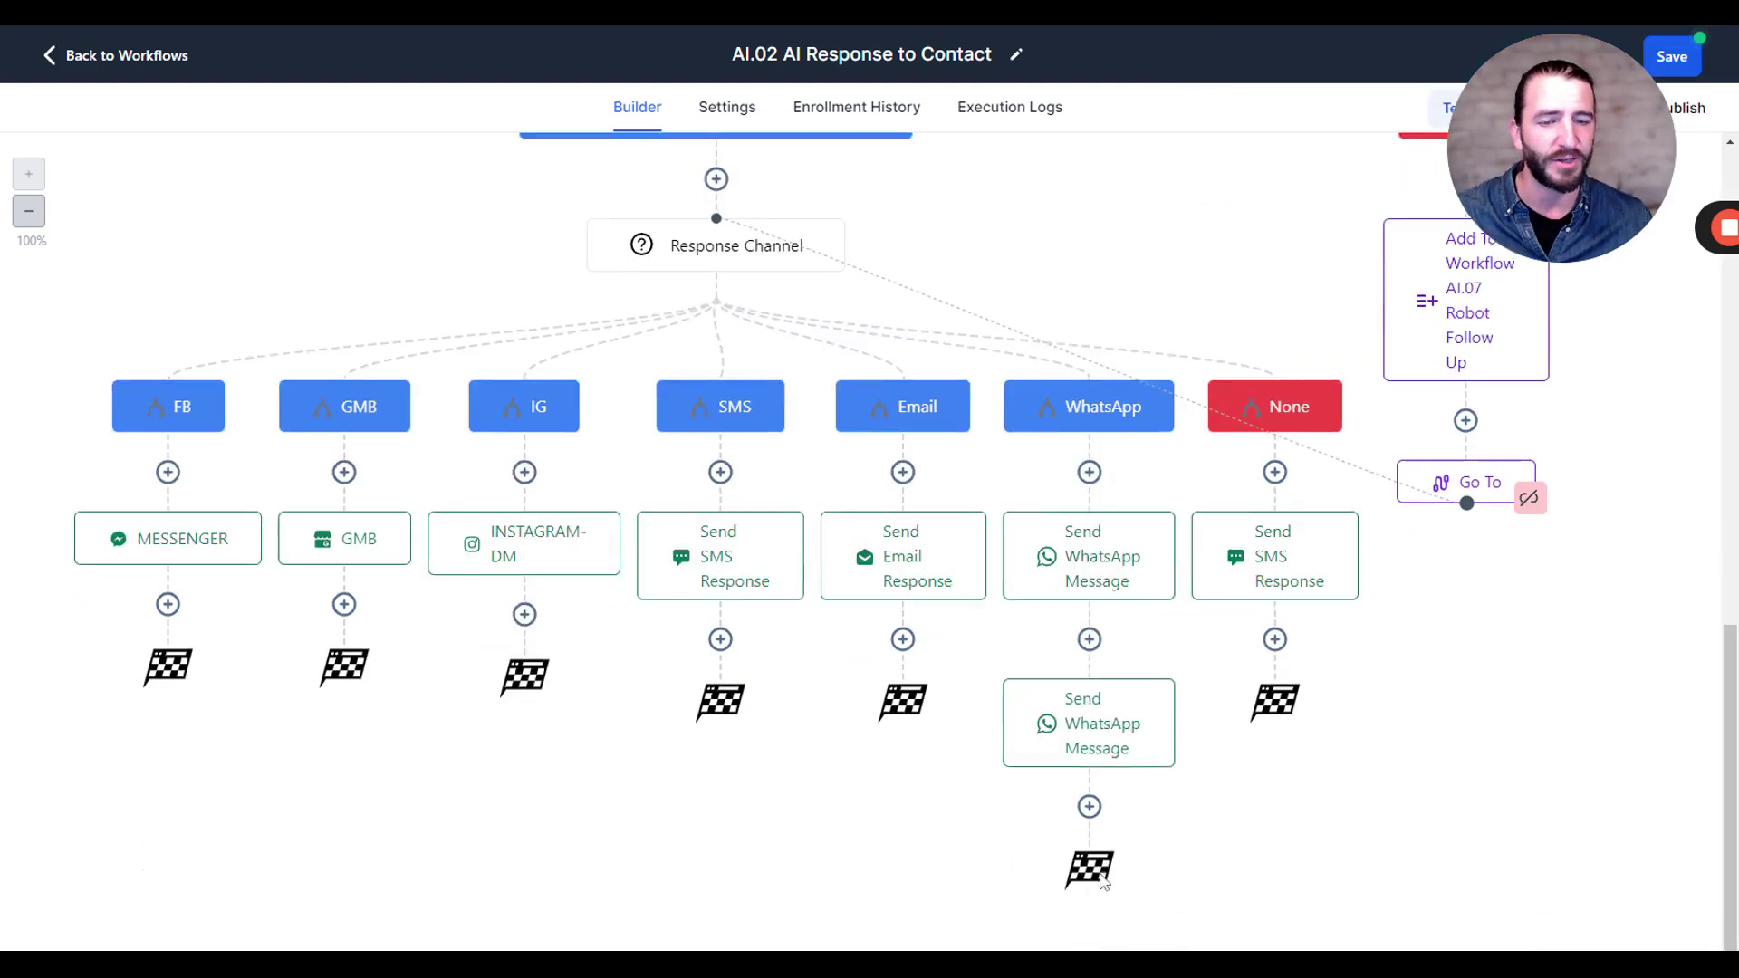
pyautogui.click(1173, 495)
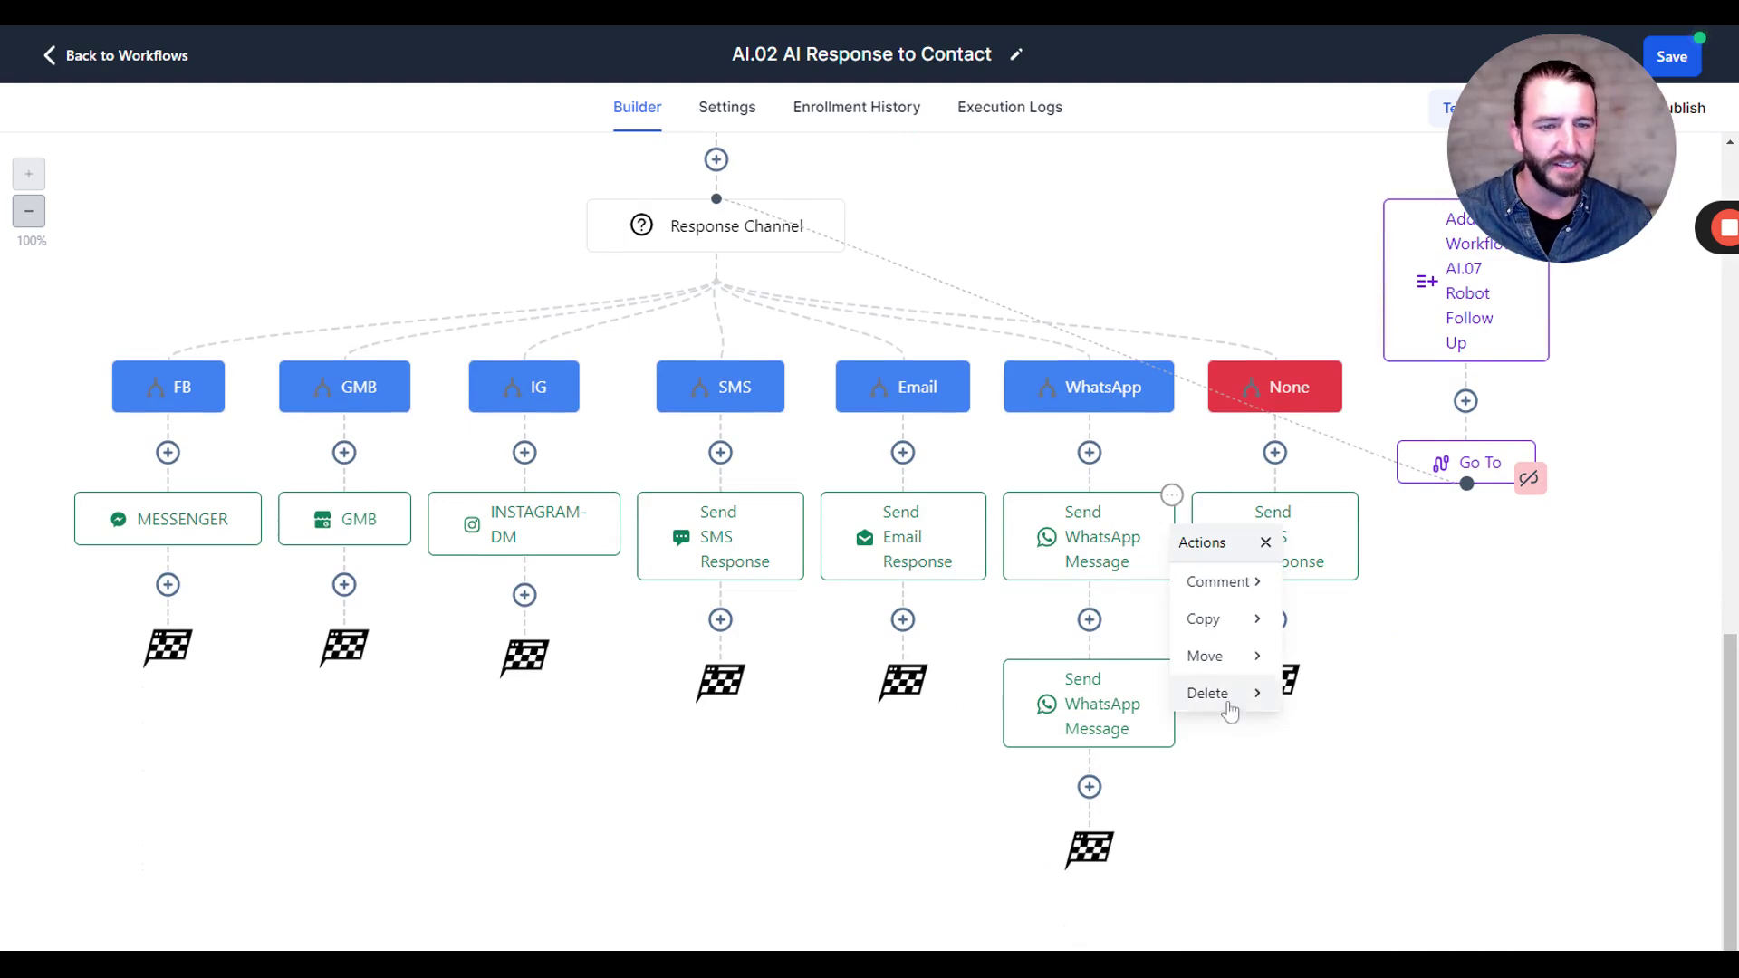
pyautogui.moveTo(1229, 698)
pyautogui.click(1349, 579)
pyautogui.scroll(2, 1068, 562)
pyautogui.click(1088, 548)
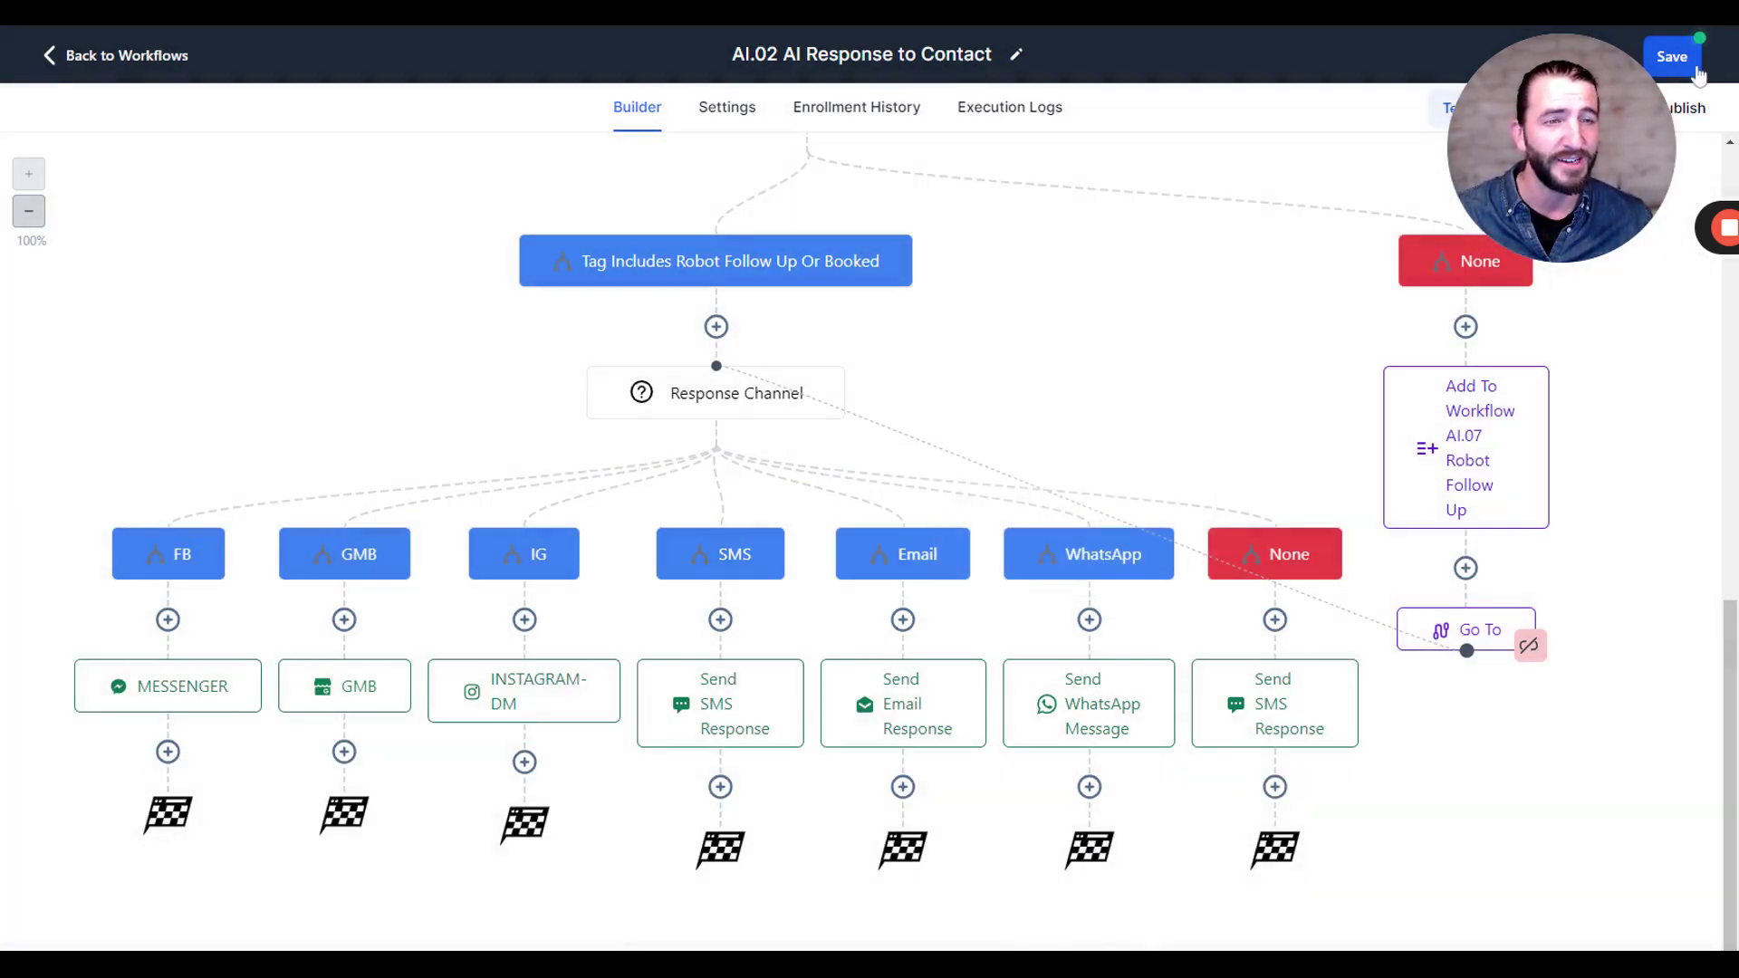
pyautogui.click(111, 56)
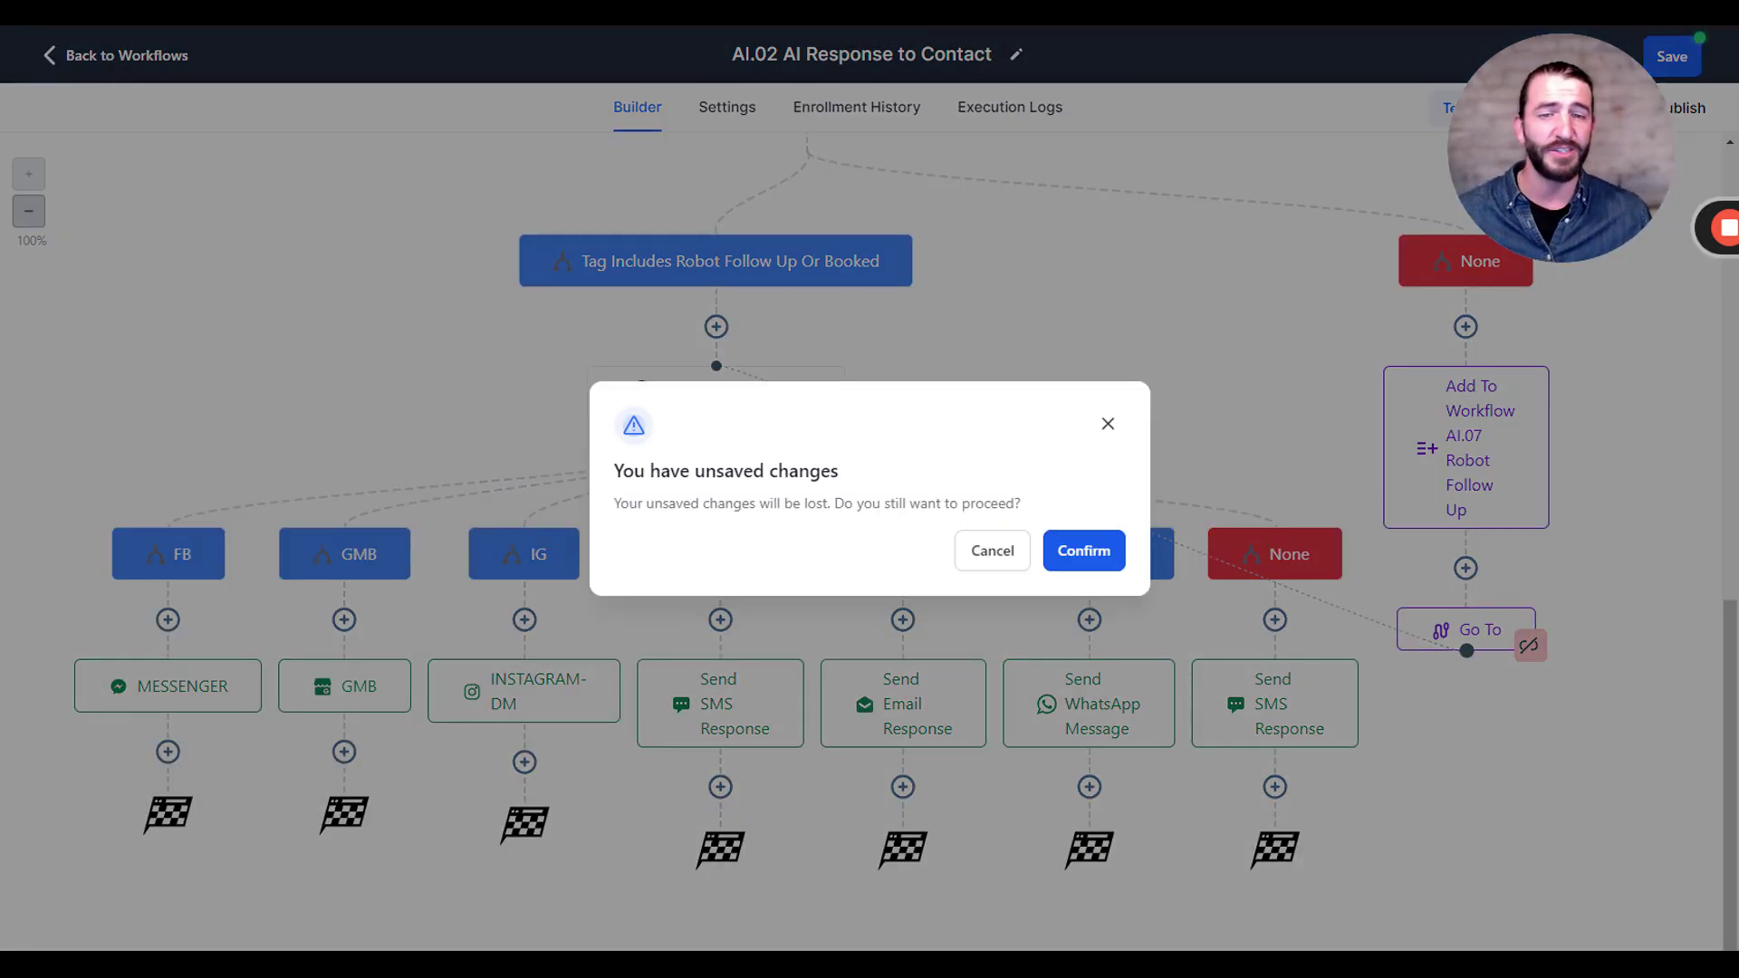
pyautogui.click(1102, 549)
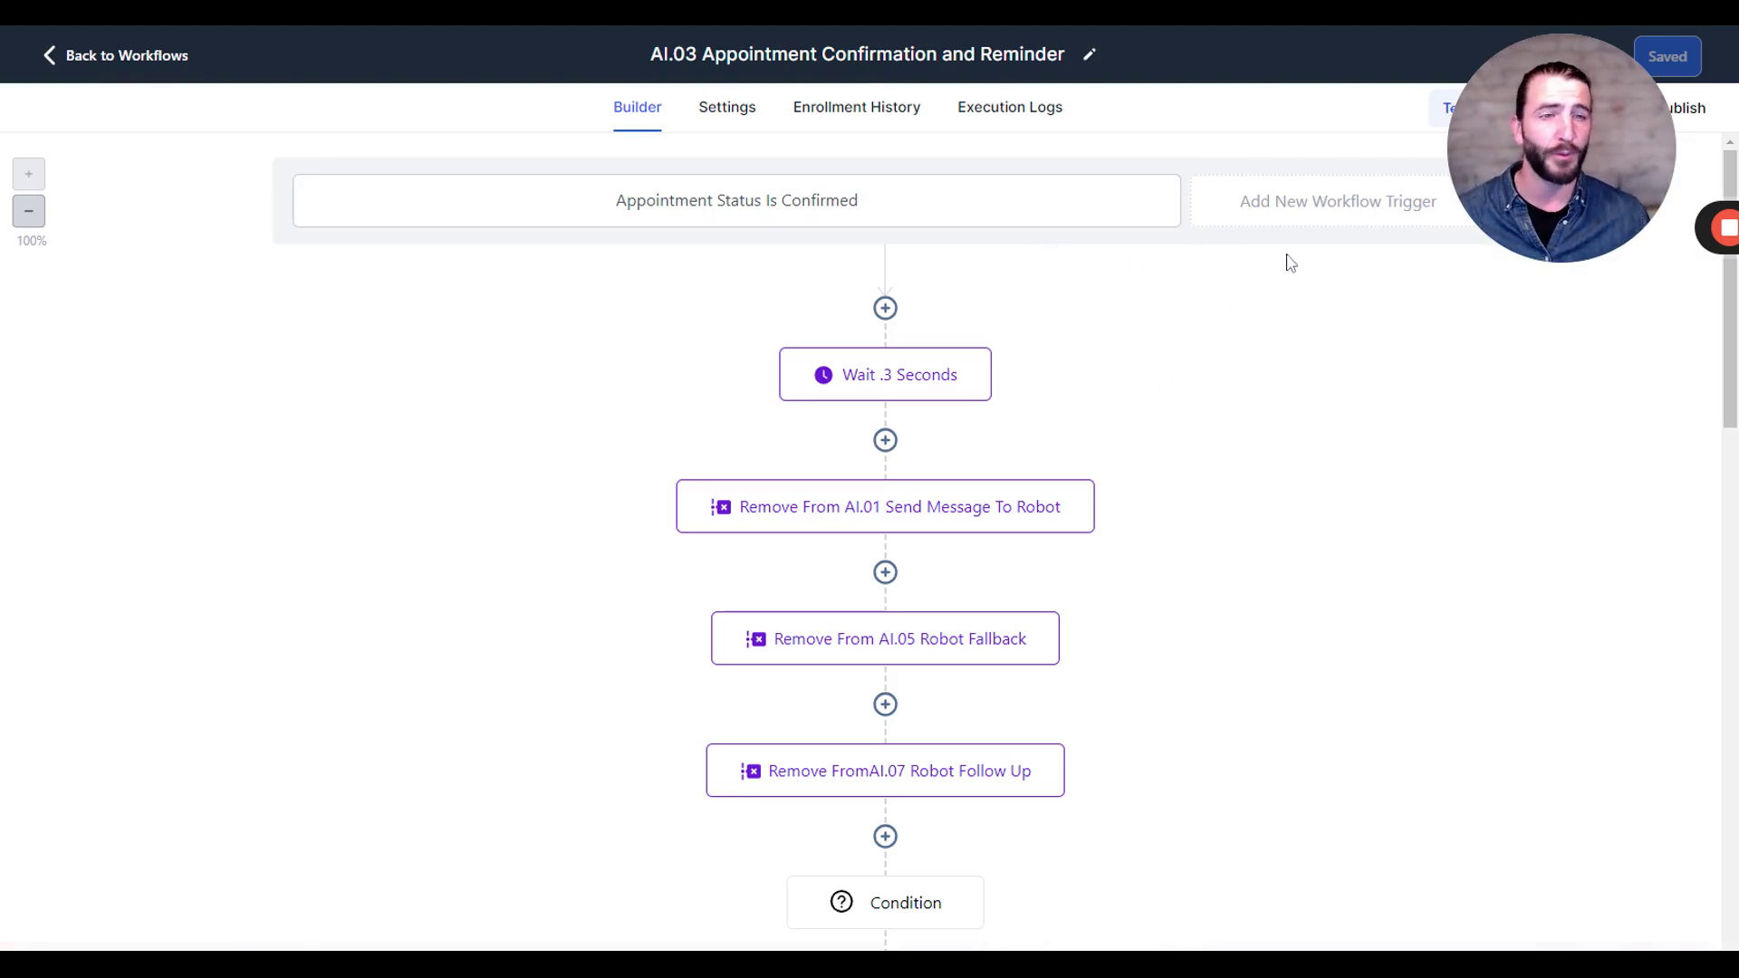
# - Set the AI.03 WhatsApp branch's condition field to Contact Details > Response Channel
pyautogui.scroll(-5, 1032, 206)
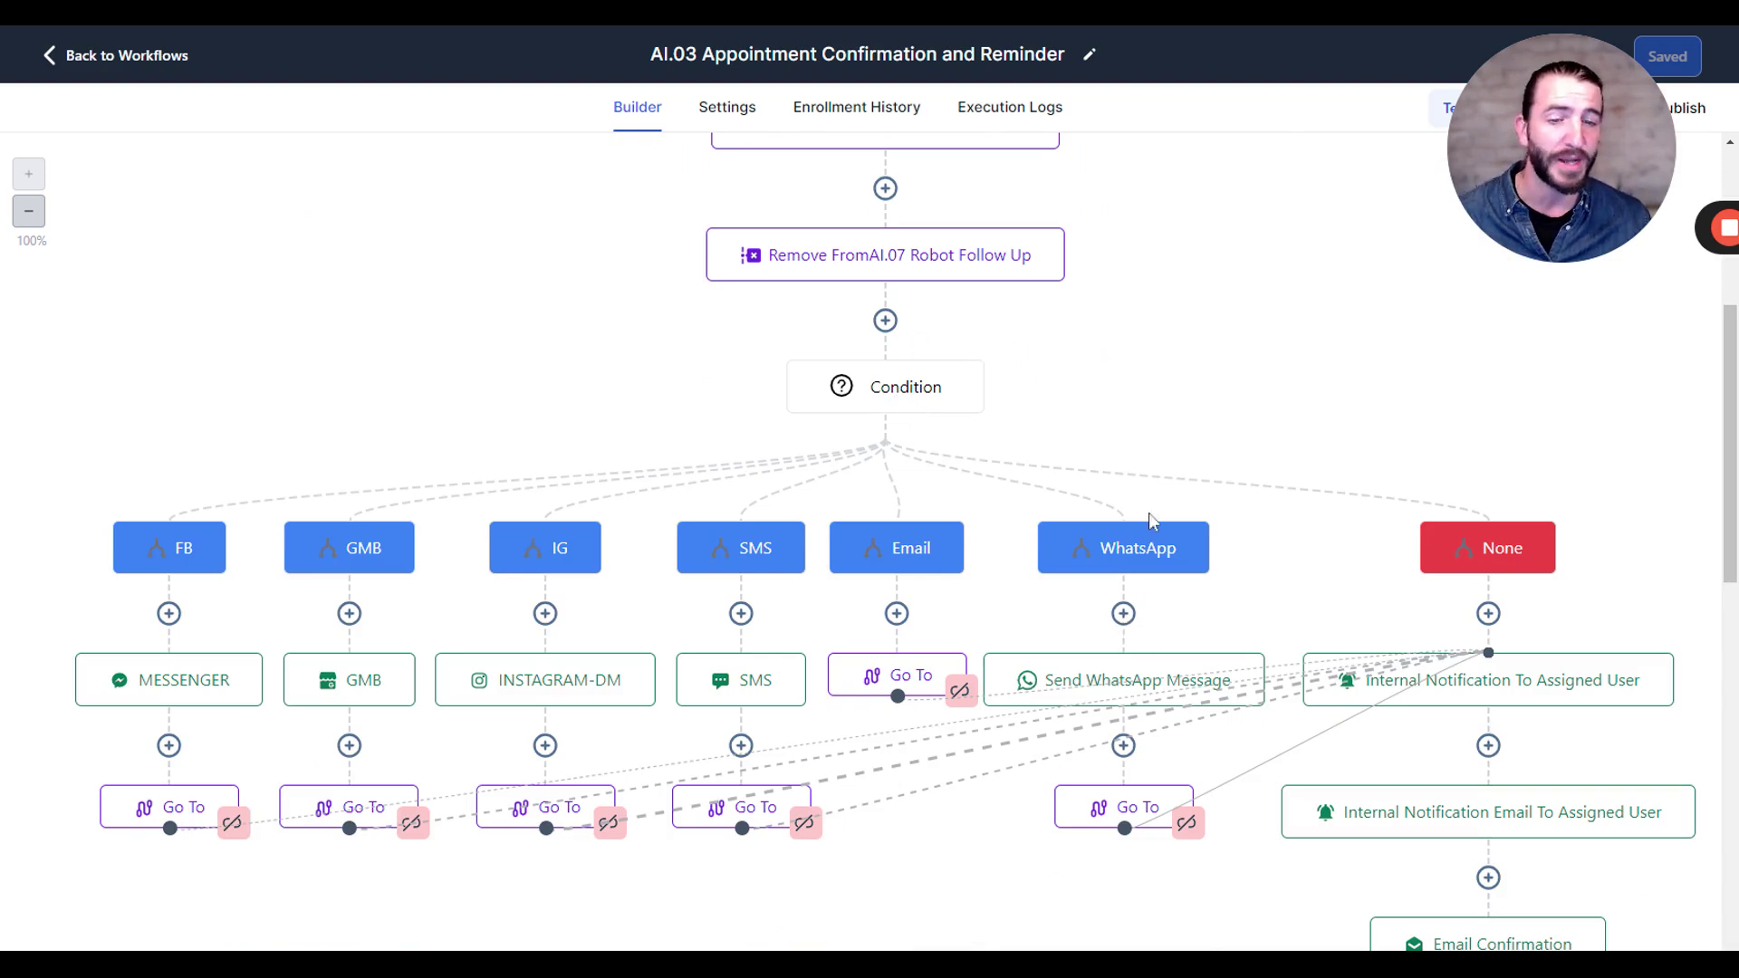
pyautogui.click(885, 398)
pyautogui.scroll(-10, 1358, 435)
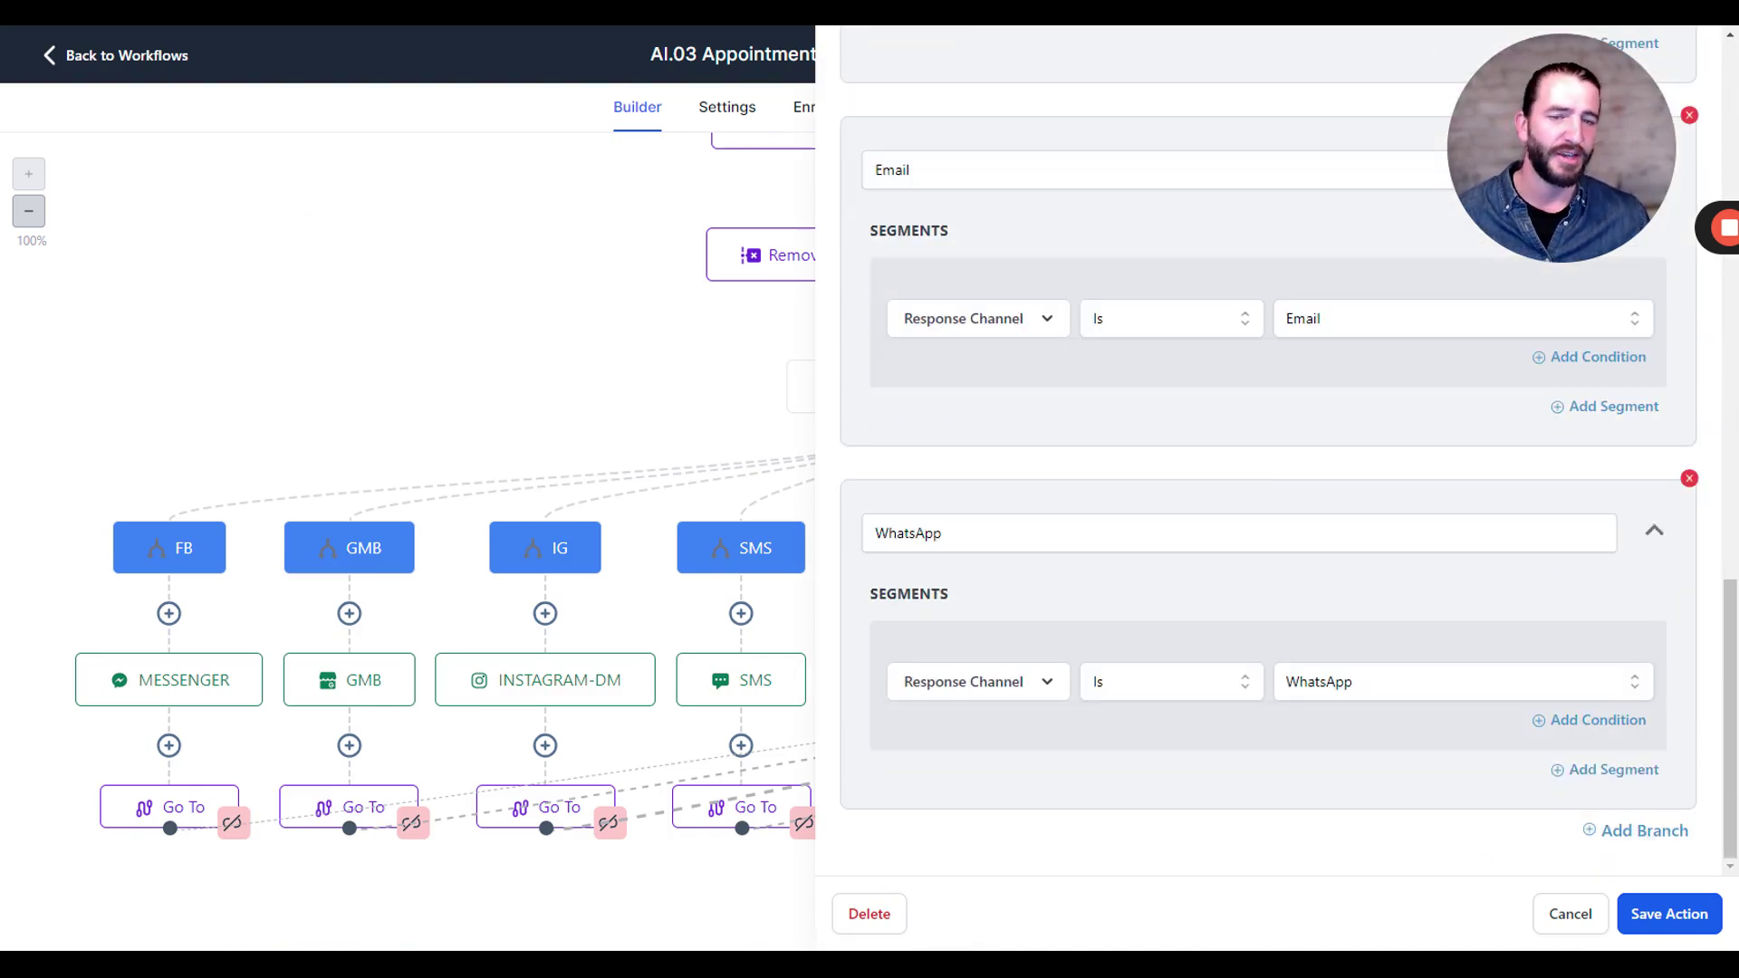
pyautogui.doubleClick(906, 533)
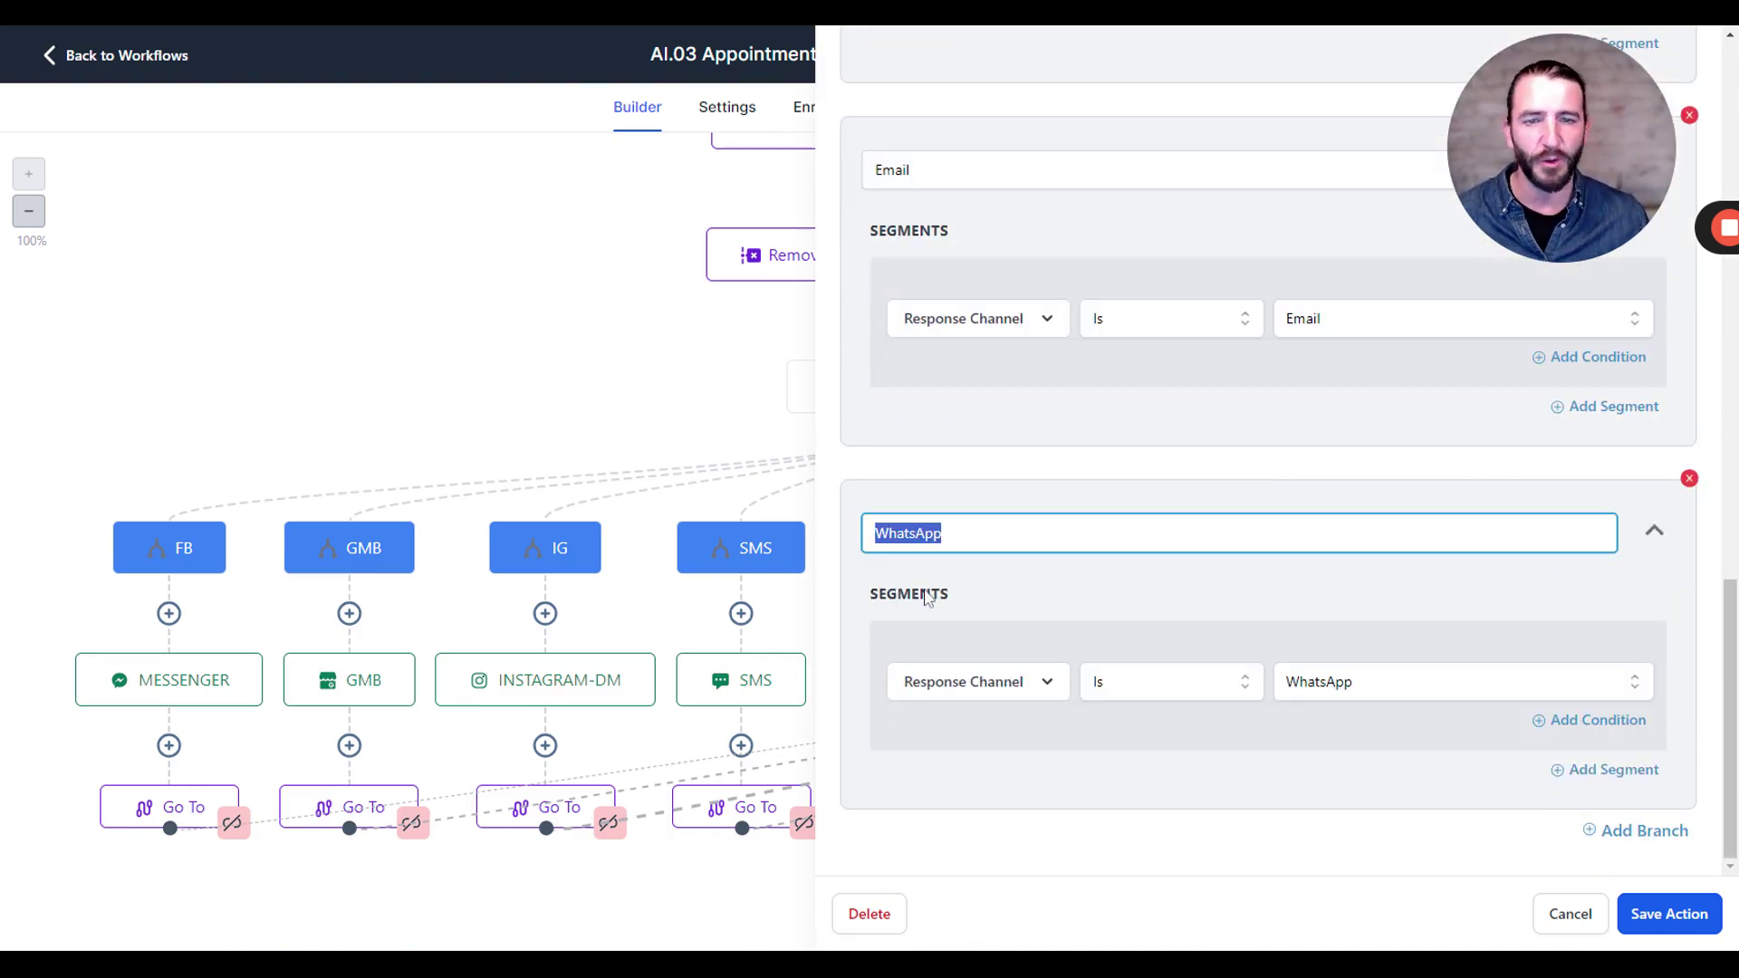
pyautogui.click(989, 688)
pyautogui.click(956, 782)
pyautogui.click(966, 691)
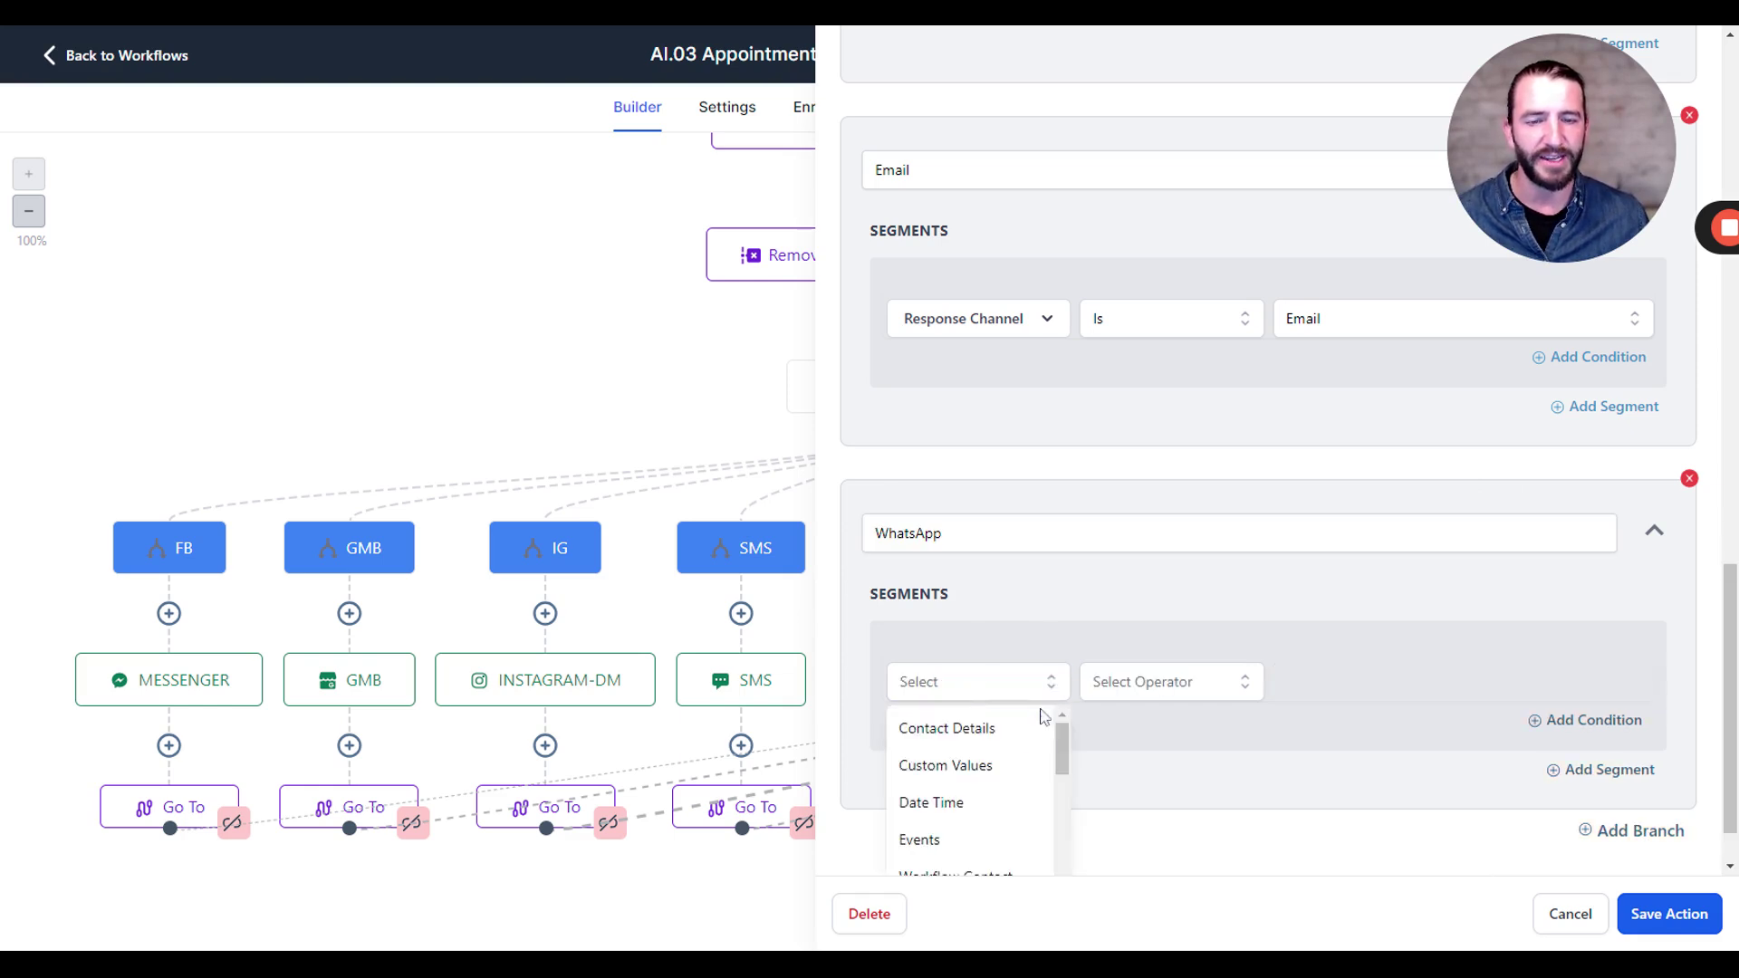
pyautogui.scroll(-3, 1037, 734)
pyautogui.scroll(3, 1019, 788)
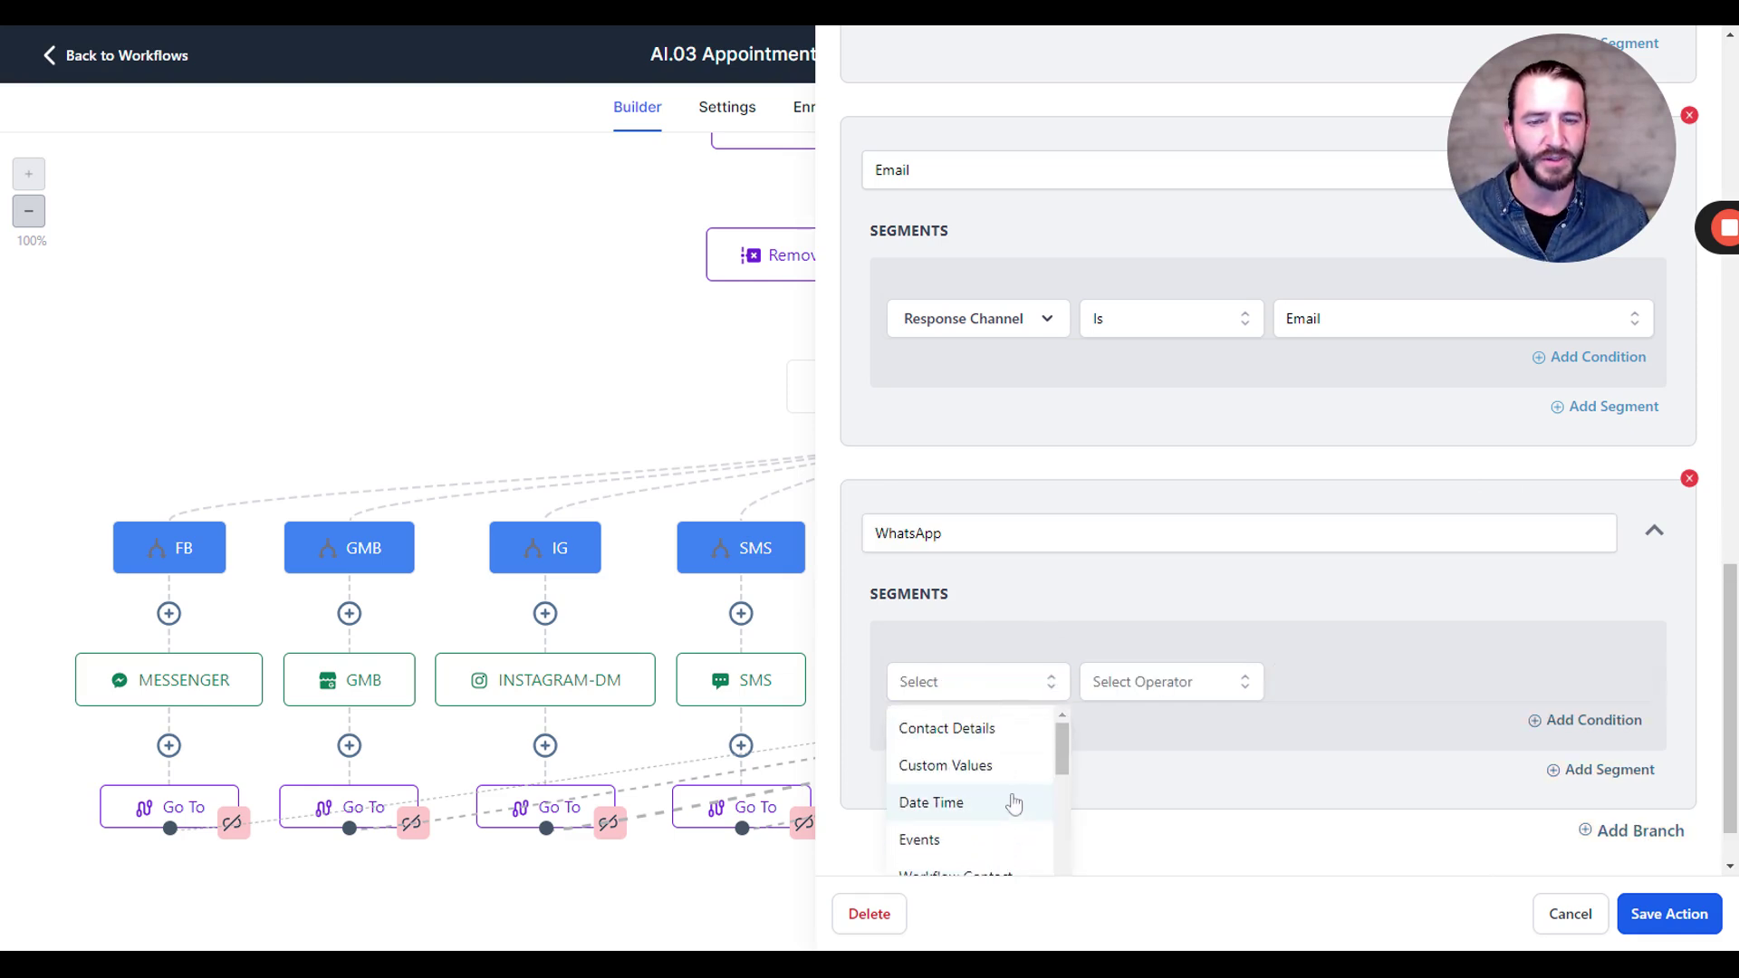
pyautogui.click(1004, 746)
pyautogui.click(1004, 741)
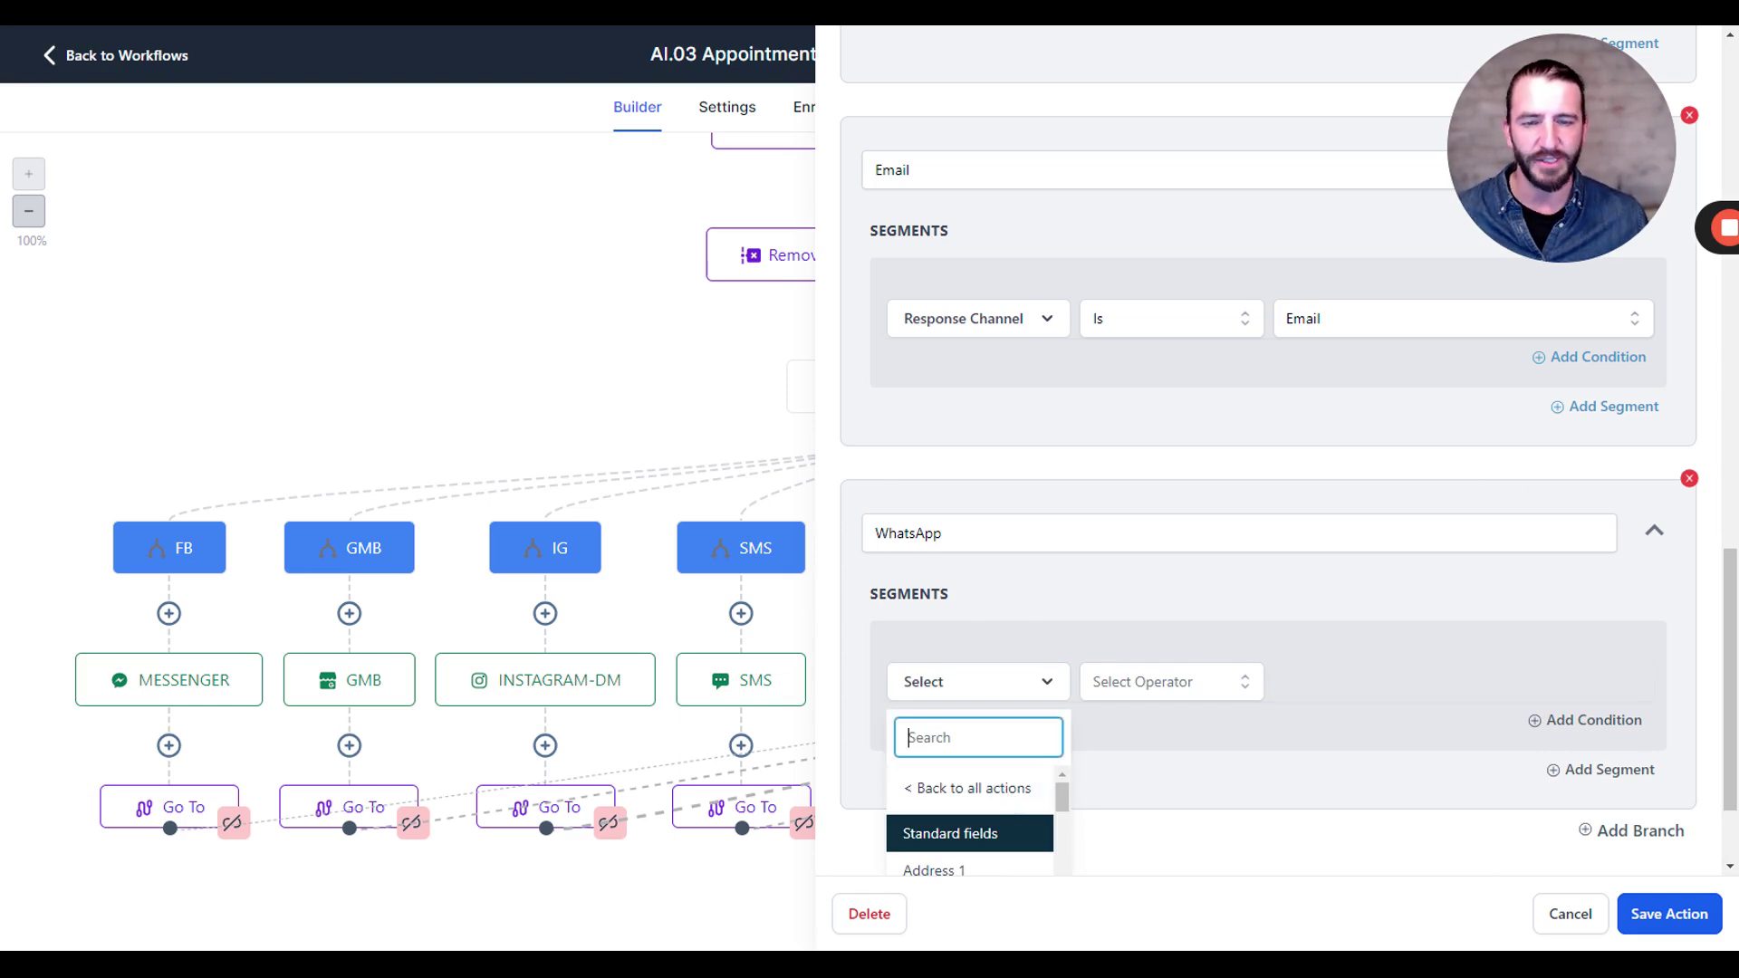
pyautogui.write('response')
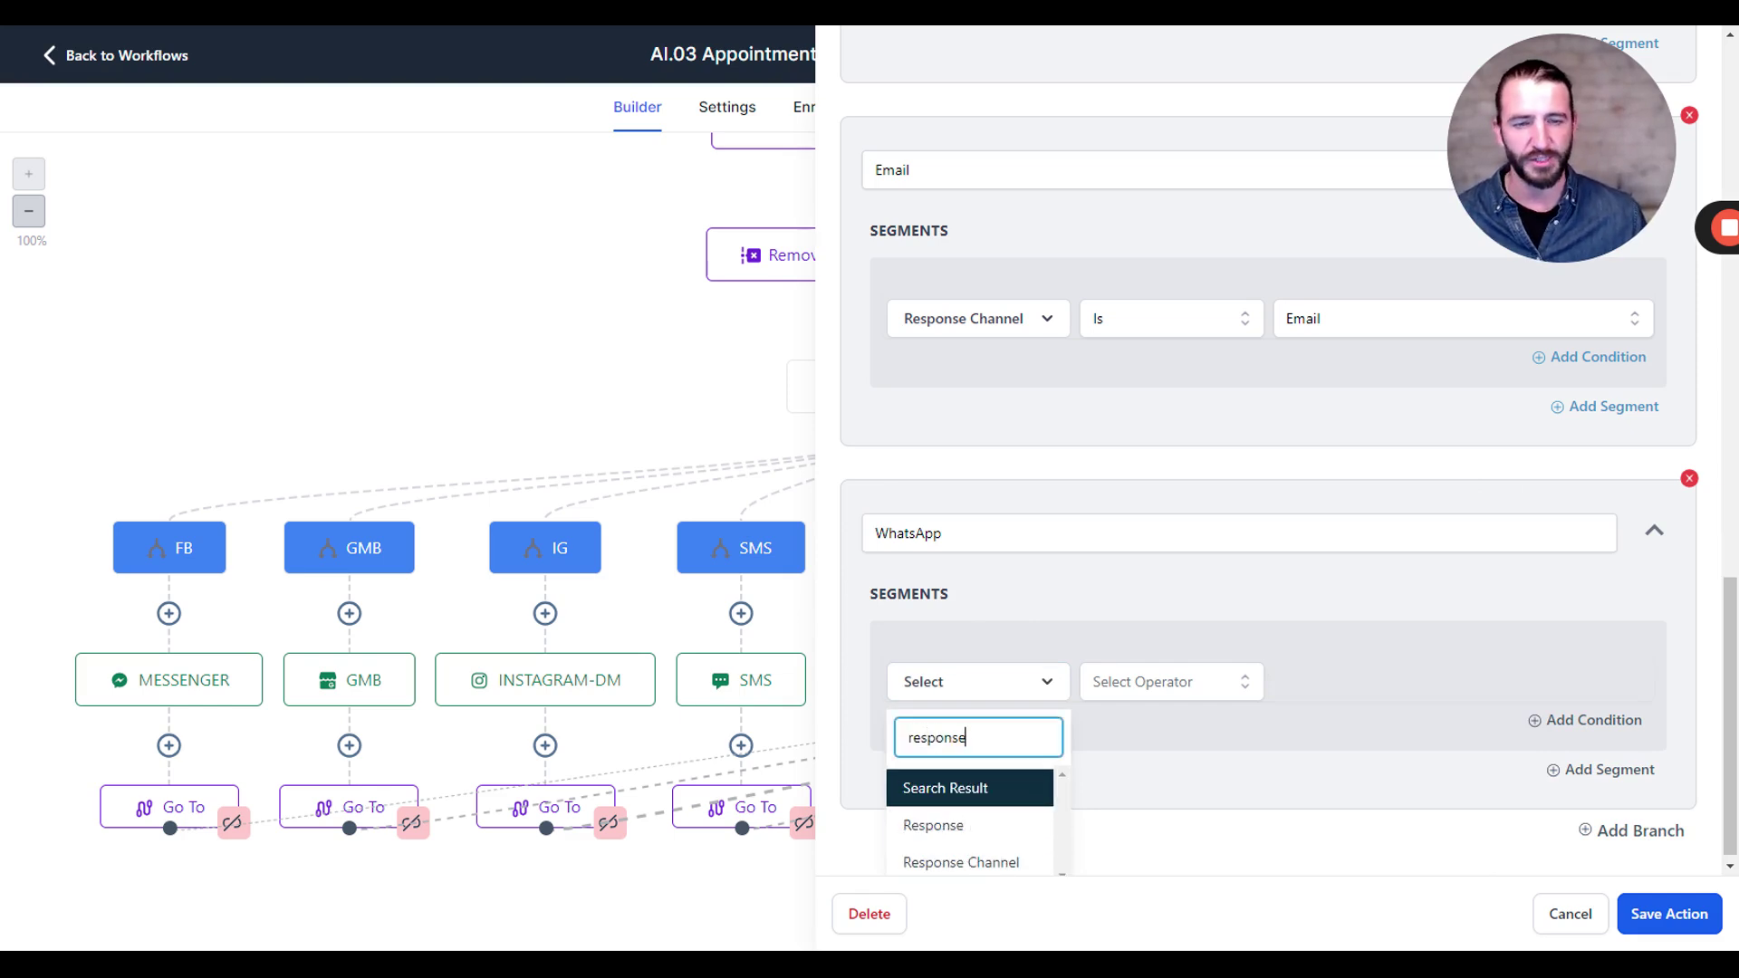
pyautogui.click(996, 862)
# - Make the WhatsApp branch condition Response Channel Is WhatsApp and save the condition
pyautogui.click(1163, 693)
pyautogui.click(1237, 729)
pyautogui.click(1398, 685)
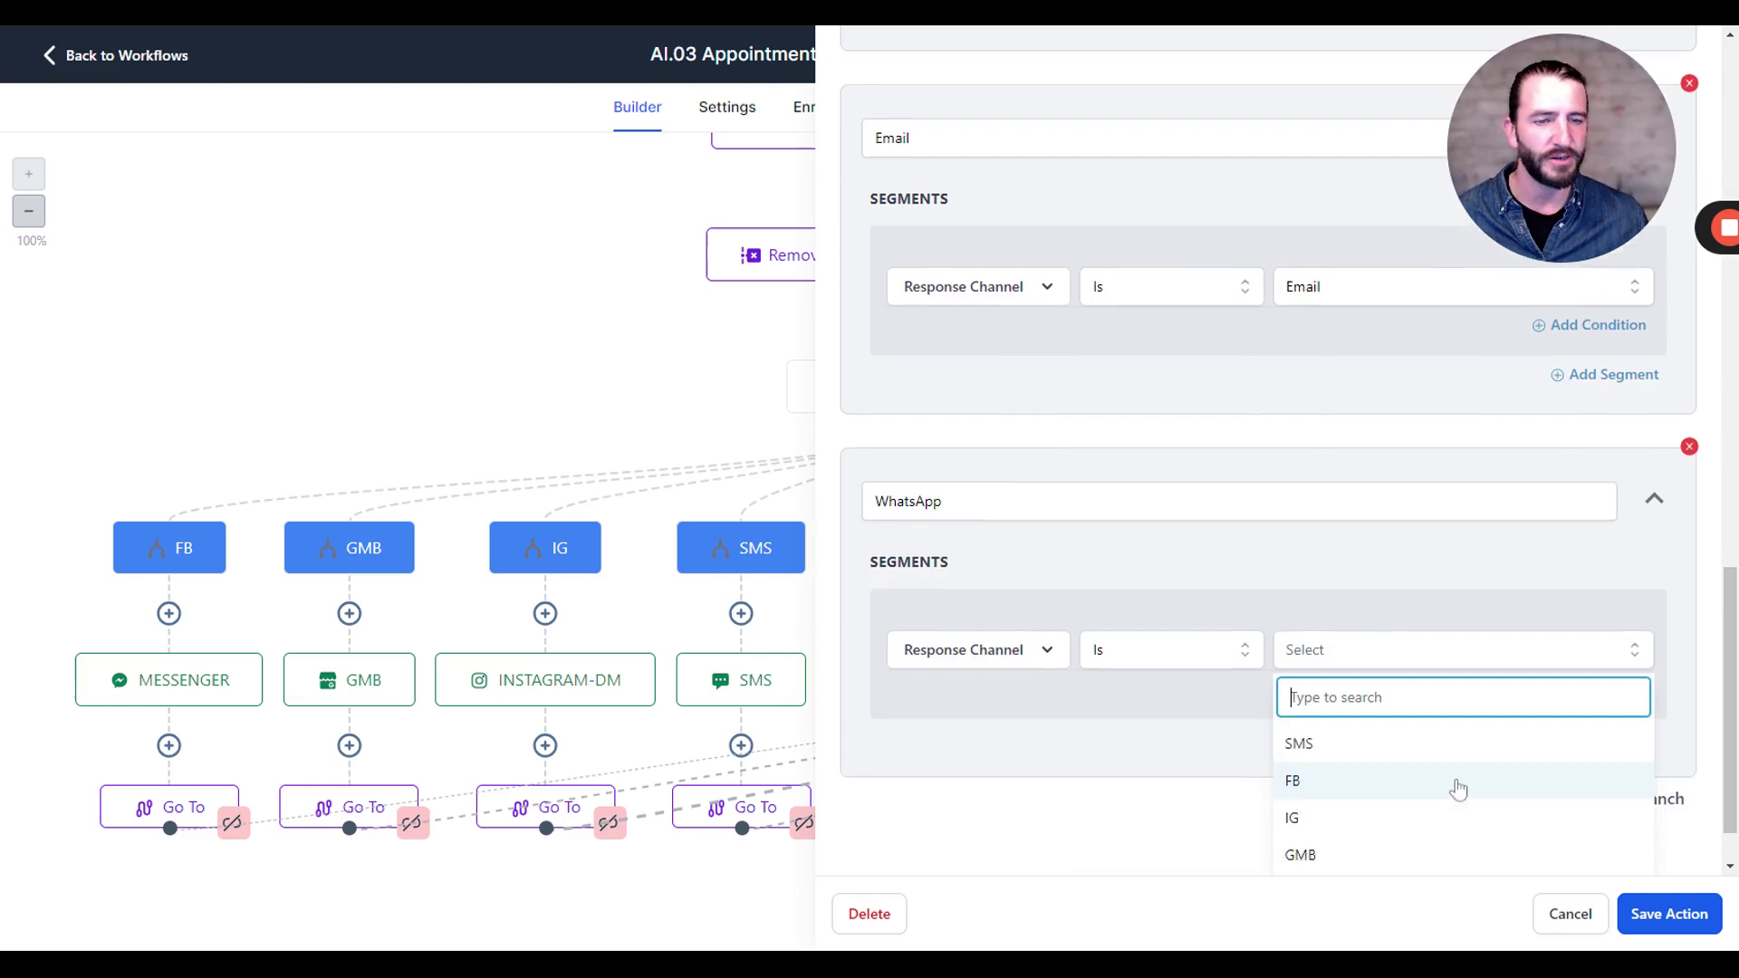
pyautogui.click(1417, 856)
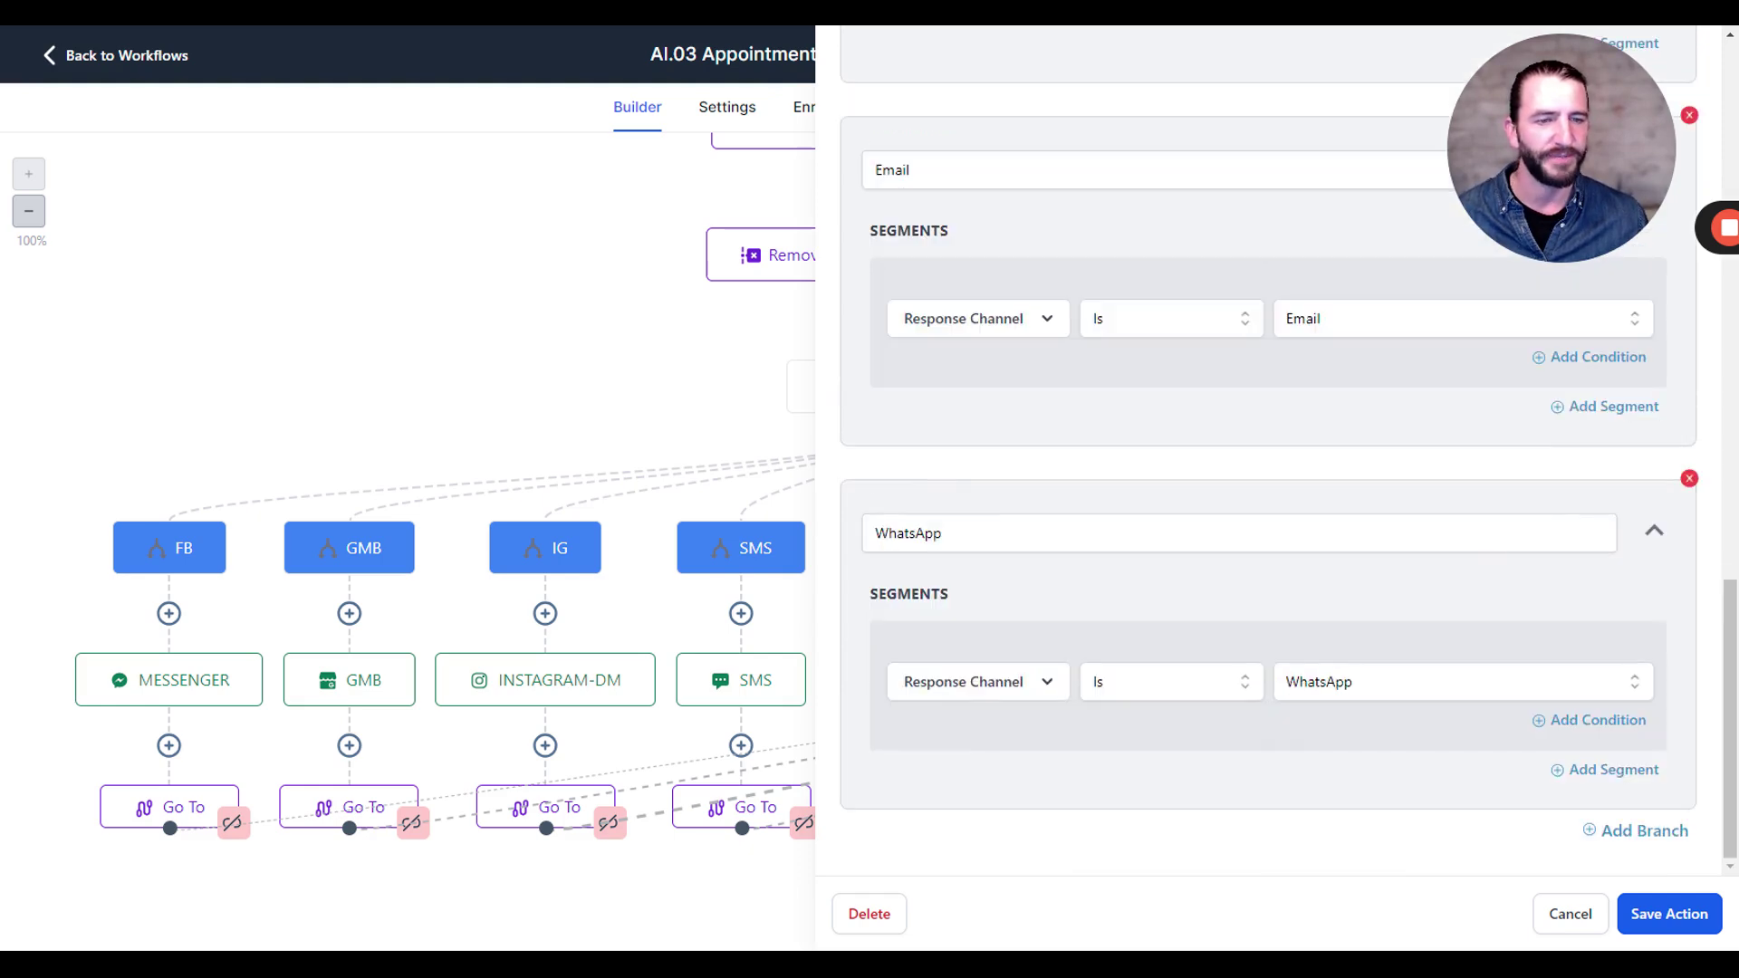
pyautogui.click(1695, 912)
# - Delete the existing steps in the AI.03 WhatsApp branch
pyautogui.scroll(-2, 906, 844)
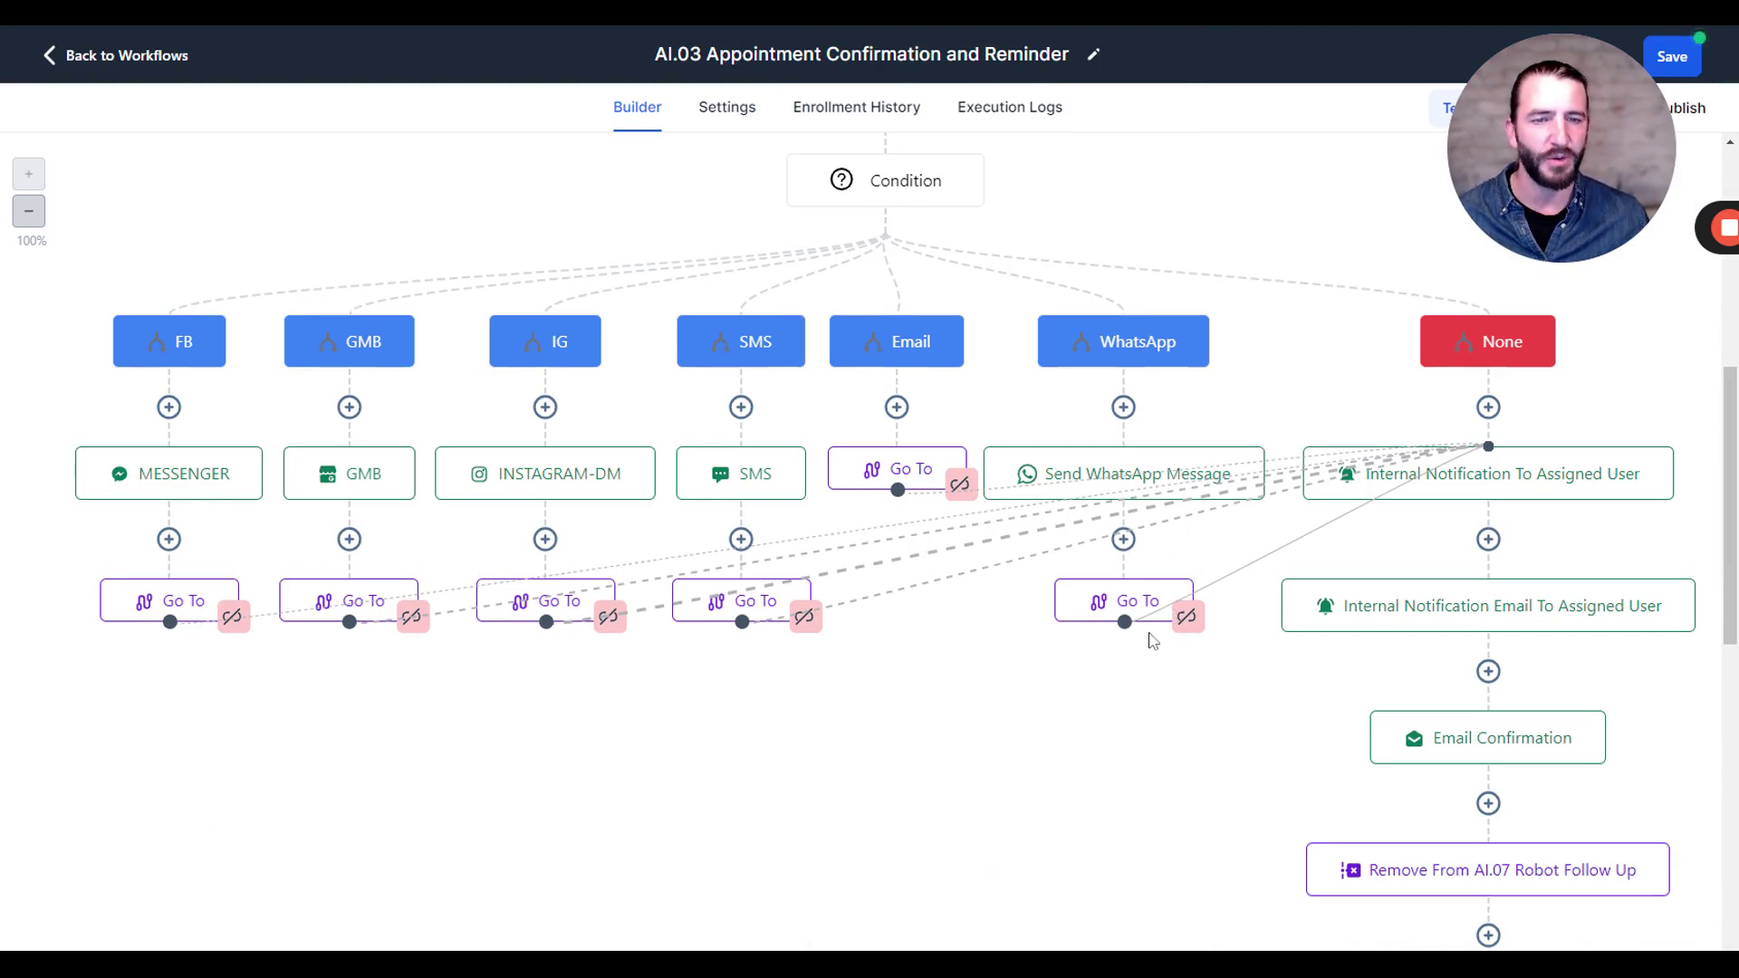
pyautogui.click(1262, 449)
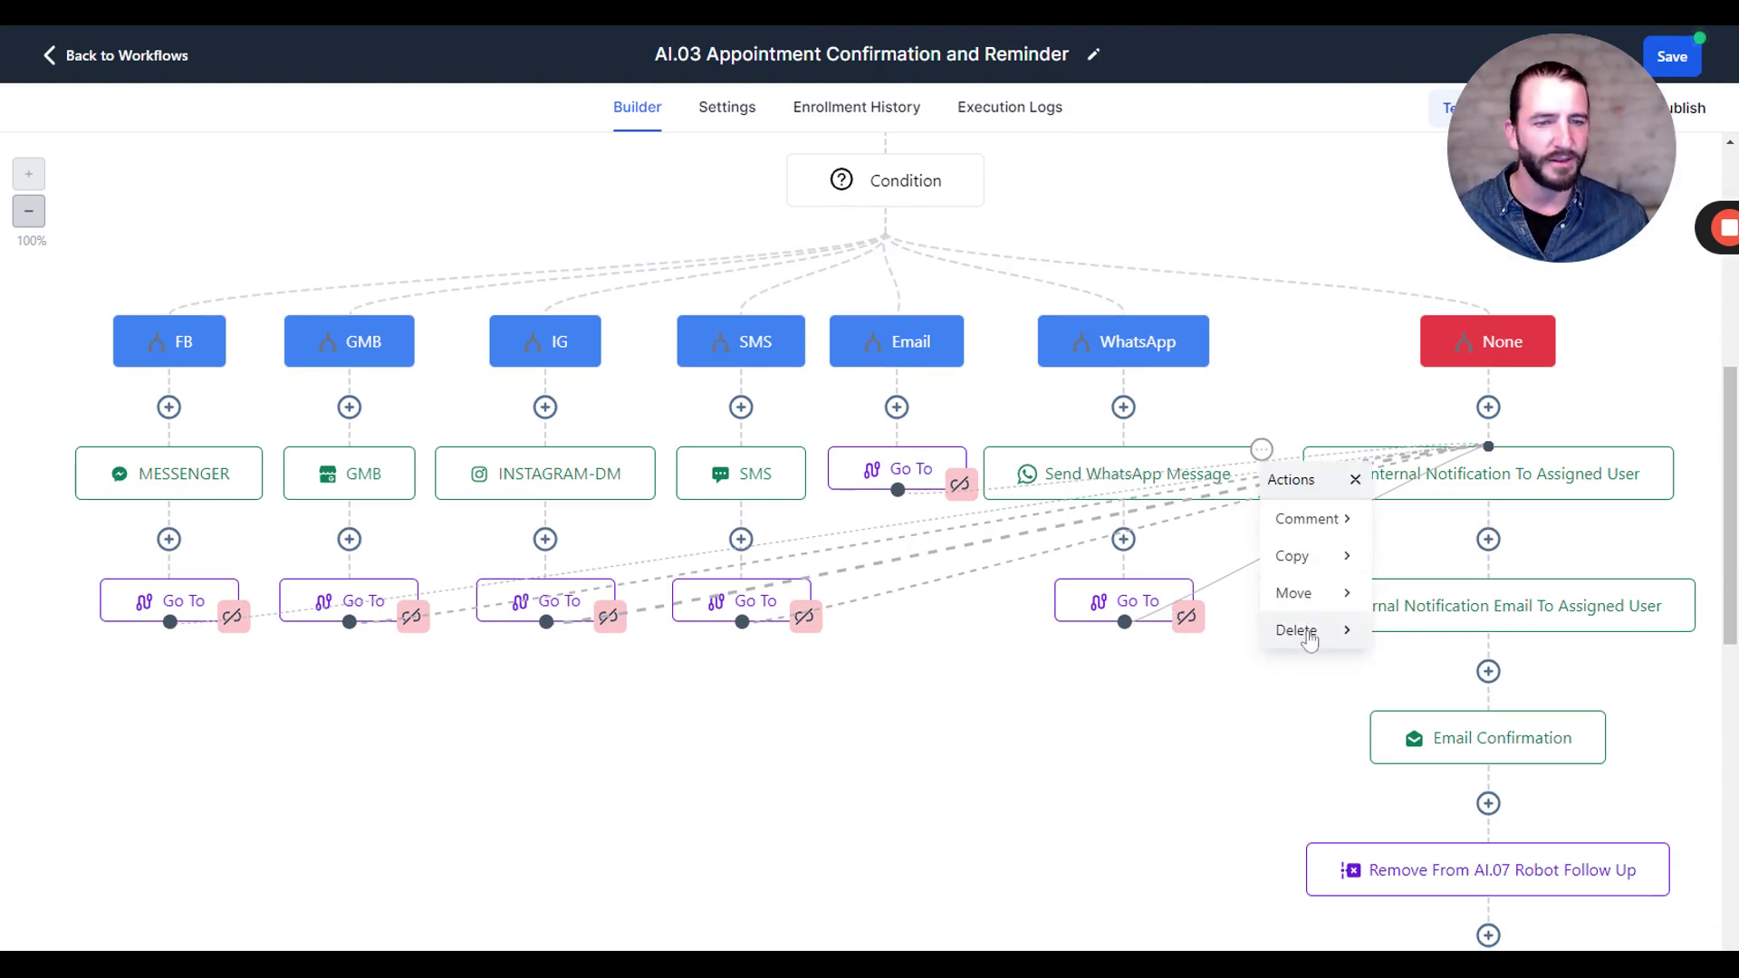
pyautogui.moveTo(1302, 630)
pyautogui.click(1477, 555)
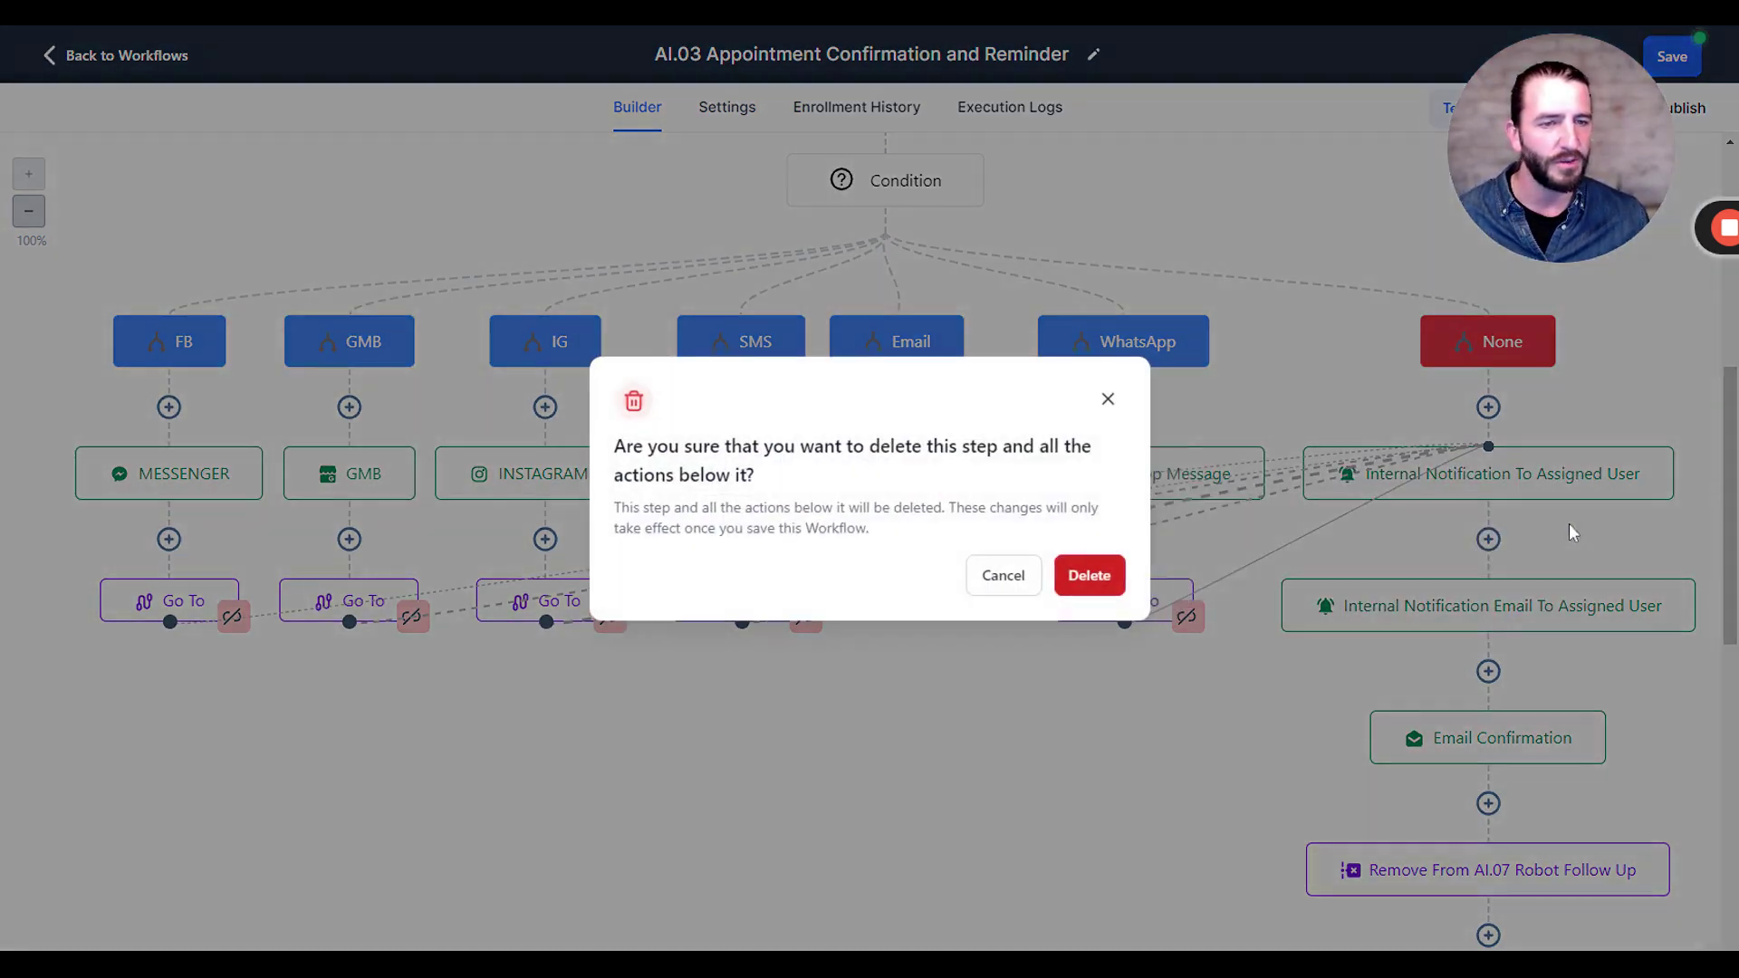
pyautogui.click(1089, 576)
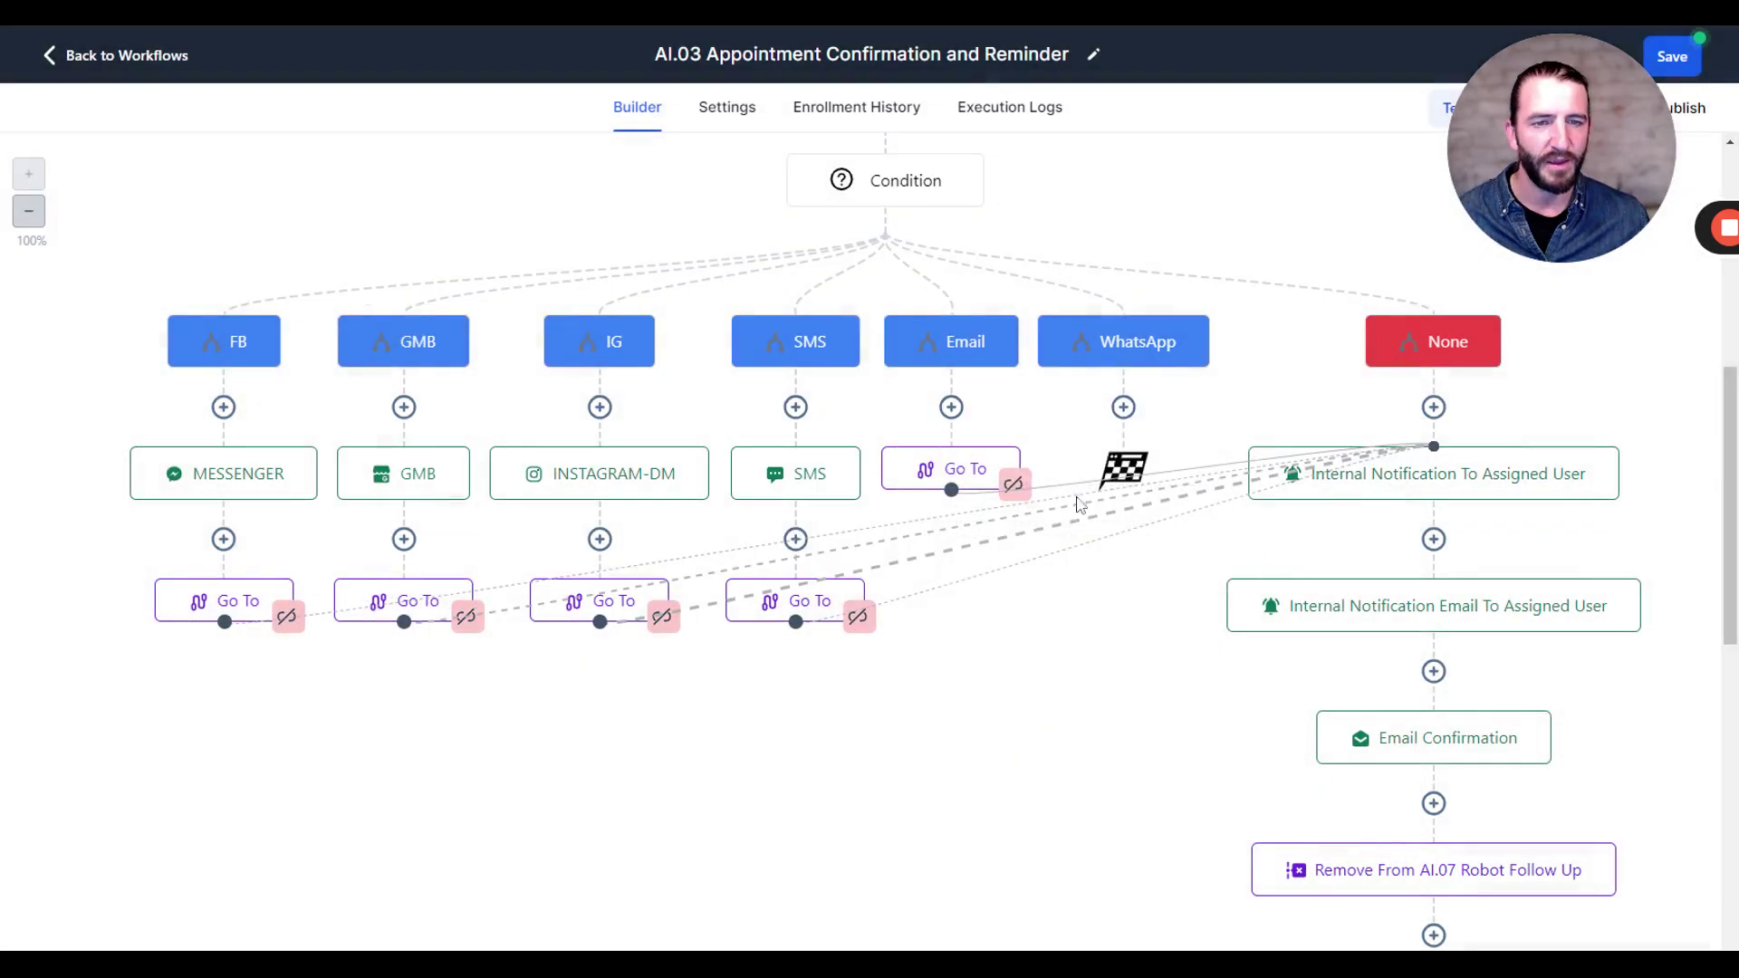
# - Copy the appointment confirmation text from the SMS step, leaving it unchanged
pyautogui.click(787, 492)
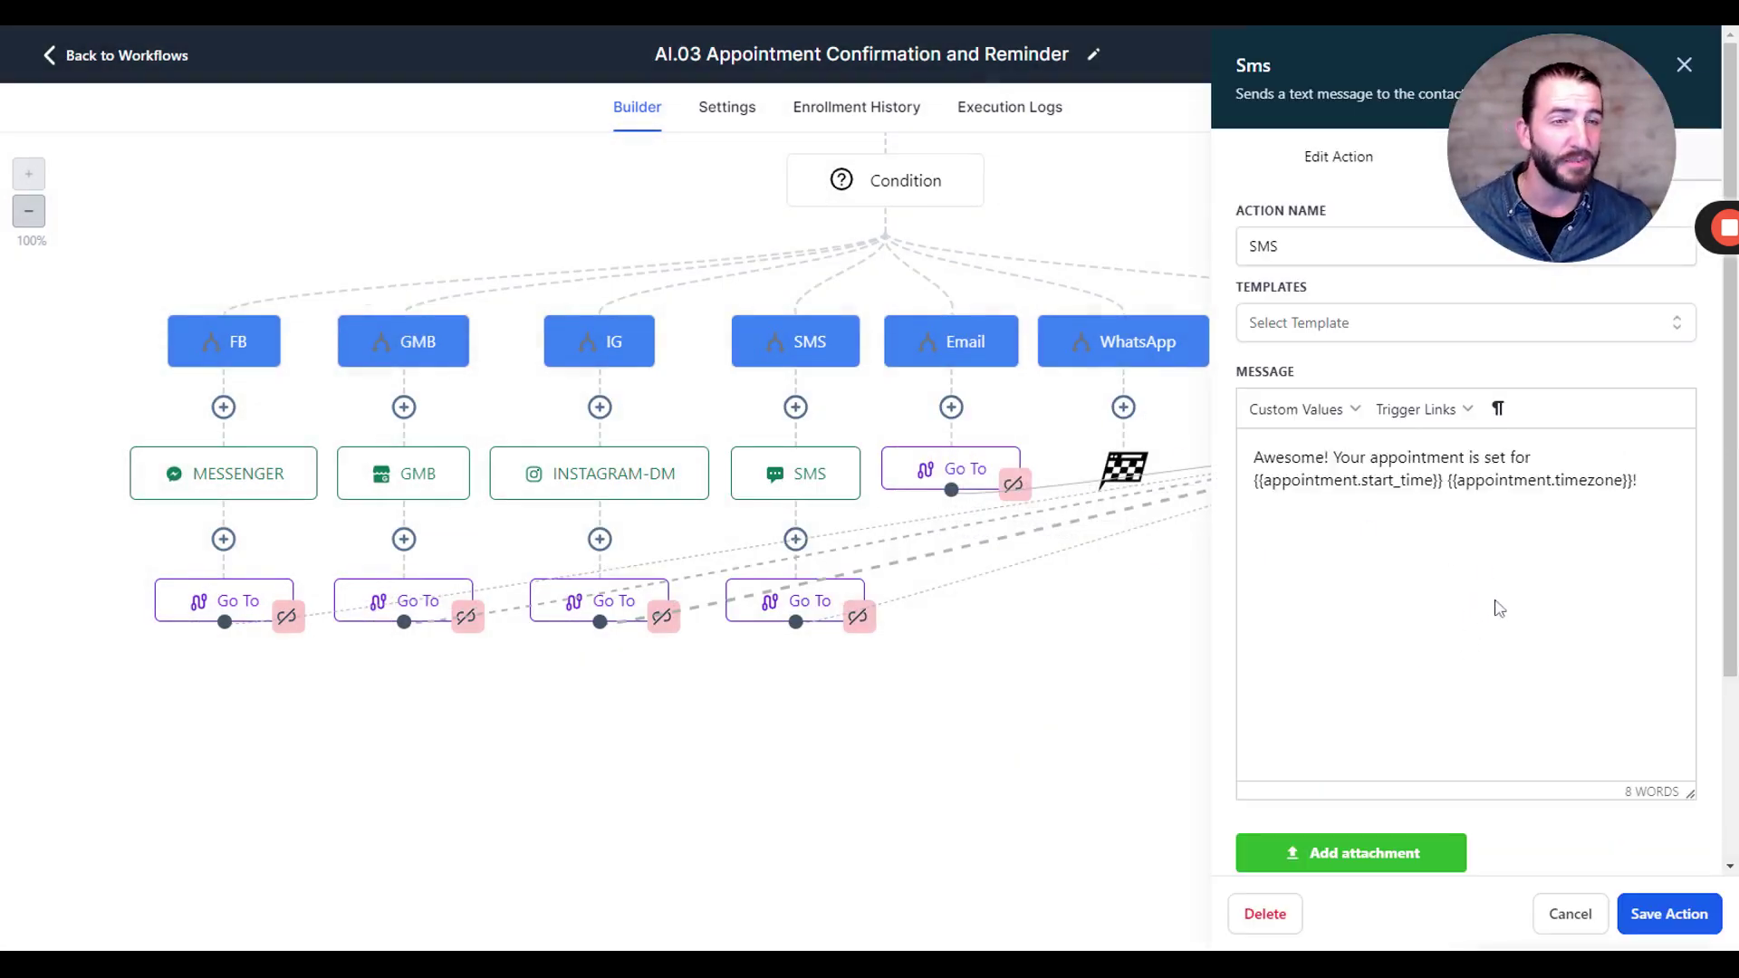
pyautogui.hotkey('ctrl', 'a')
pyautogui.hotkey('ctrl', 'c')
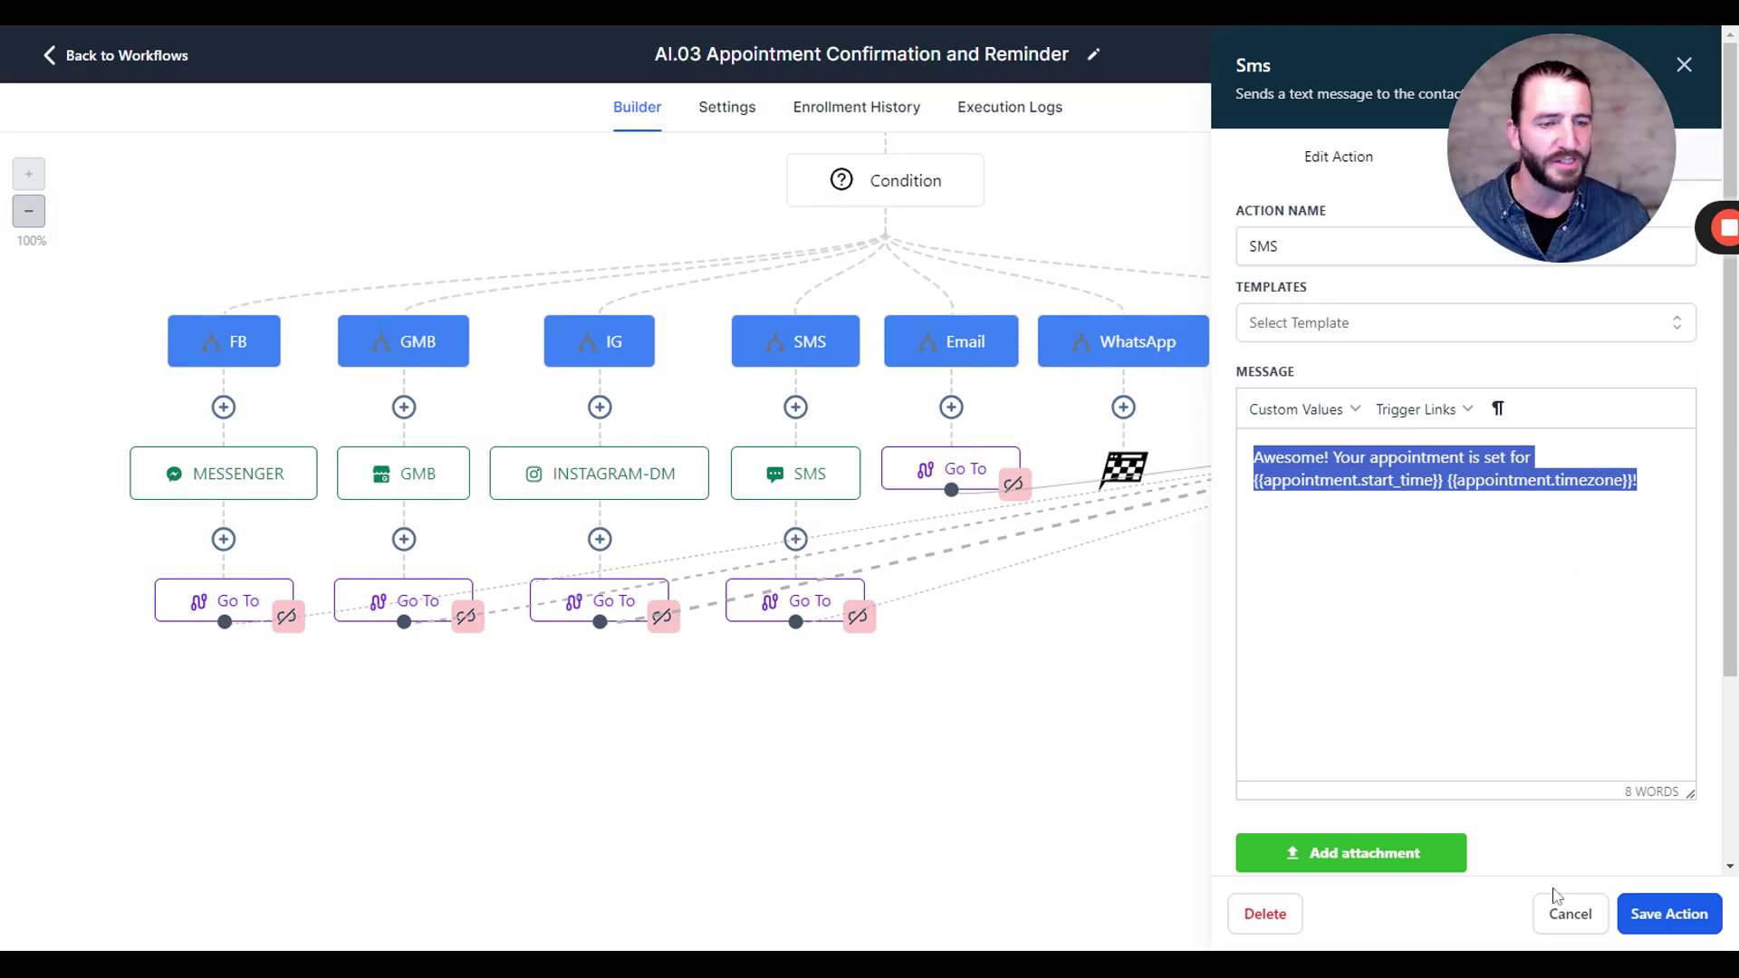
pyautogui.click(1570, 915)
# - Add a Send WhatsApp Message step using None - Manual Text with the pasted confirmation message
pyautogui.click(1123, 407)
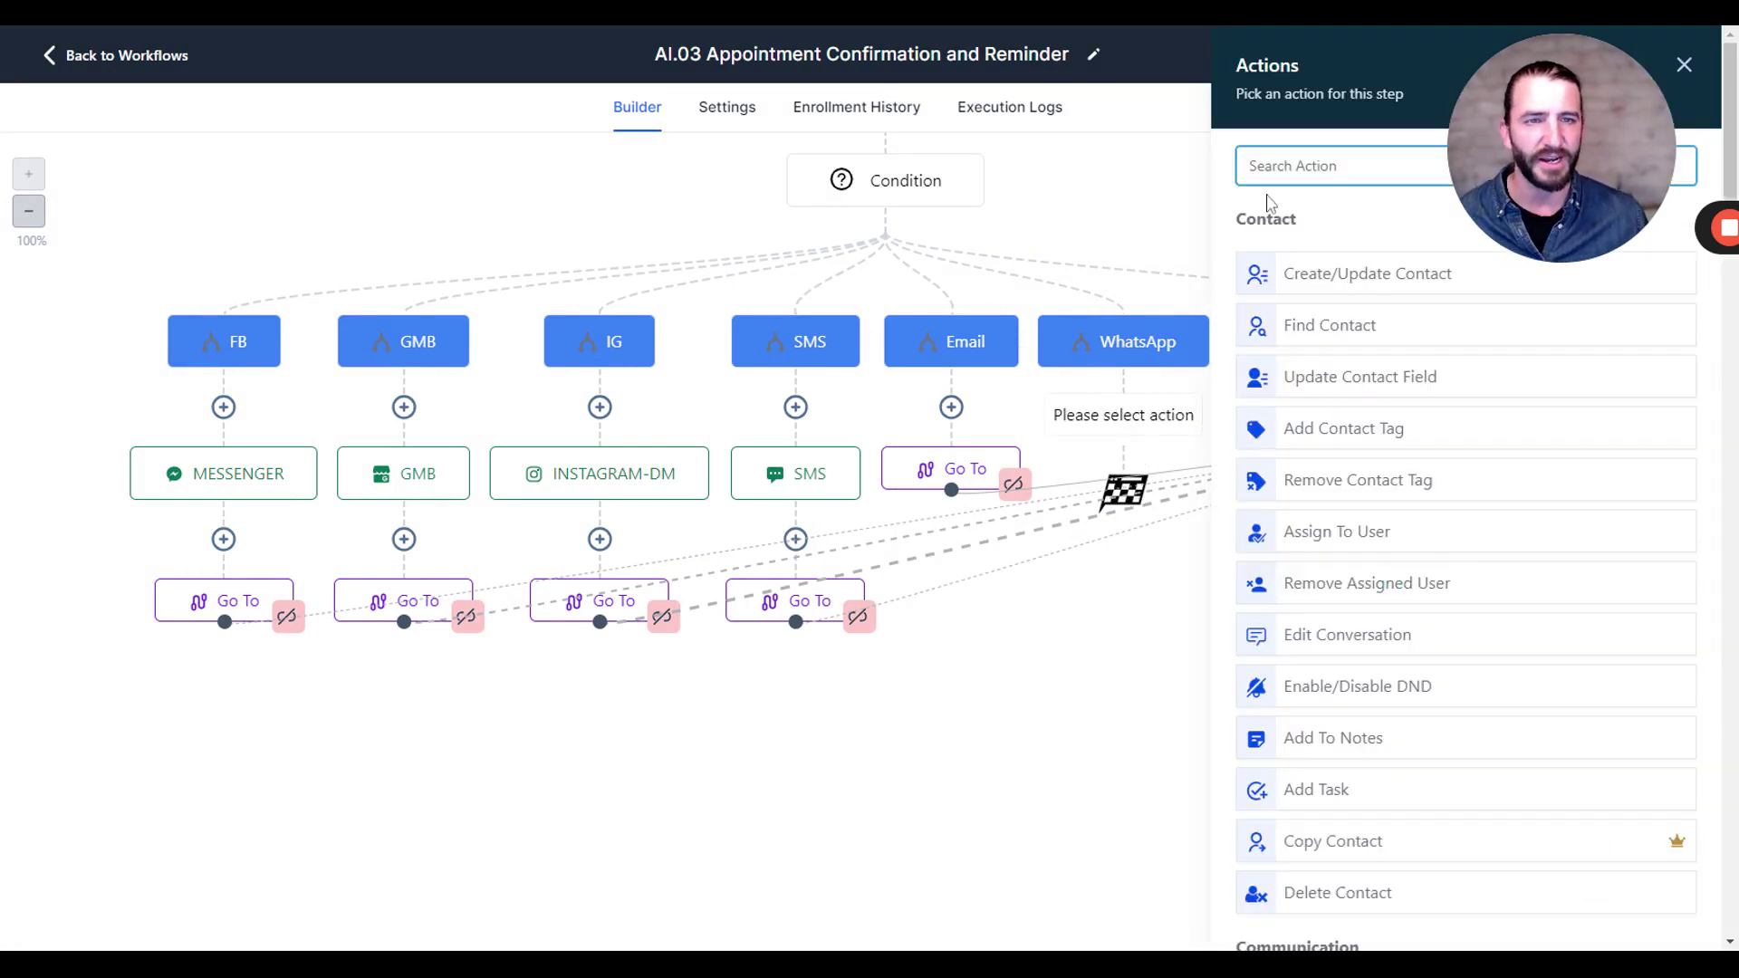
pyautogui.write('whats')
pyautogui.click(1345, 272)
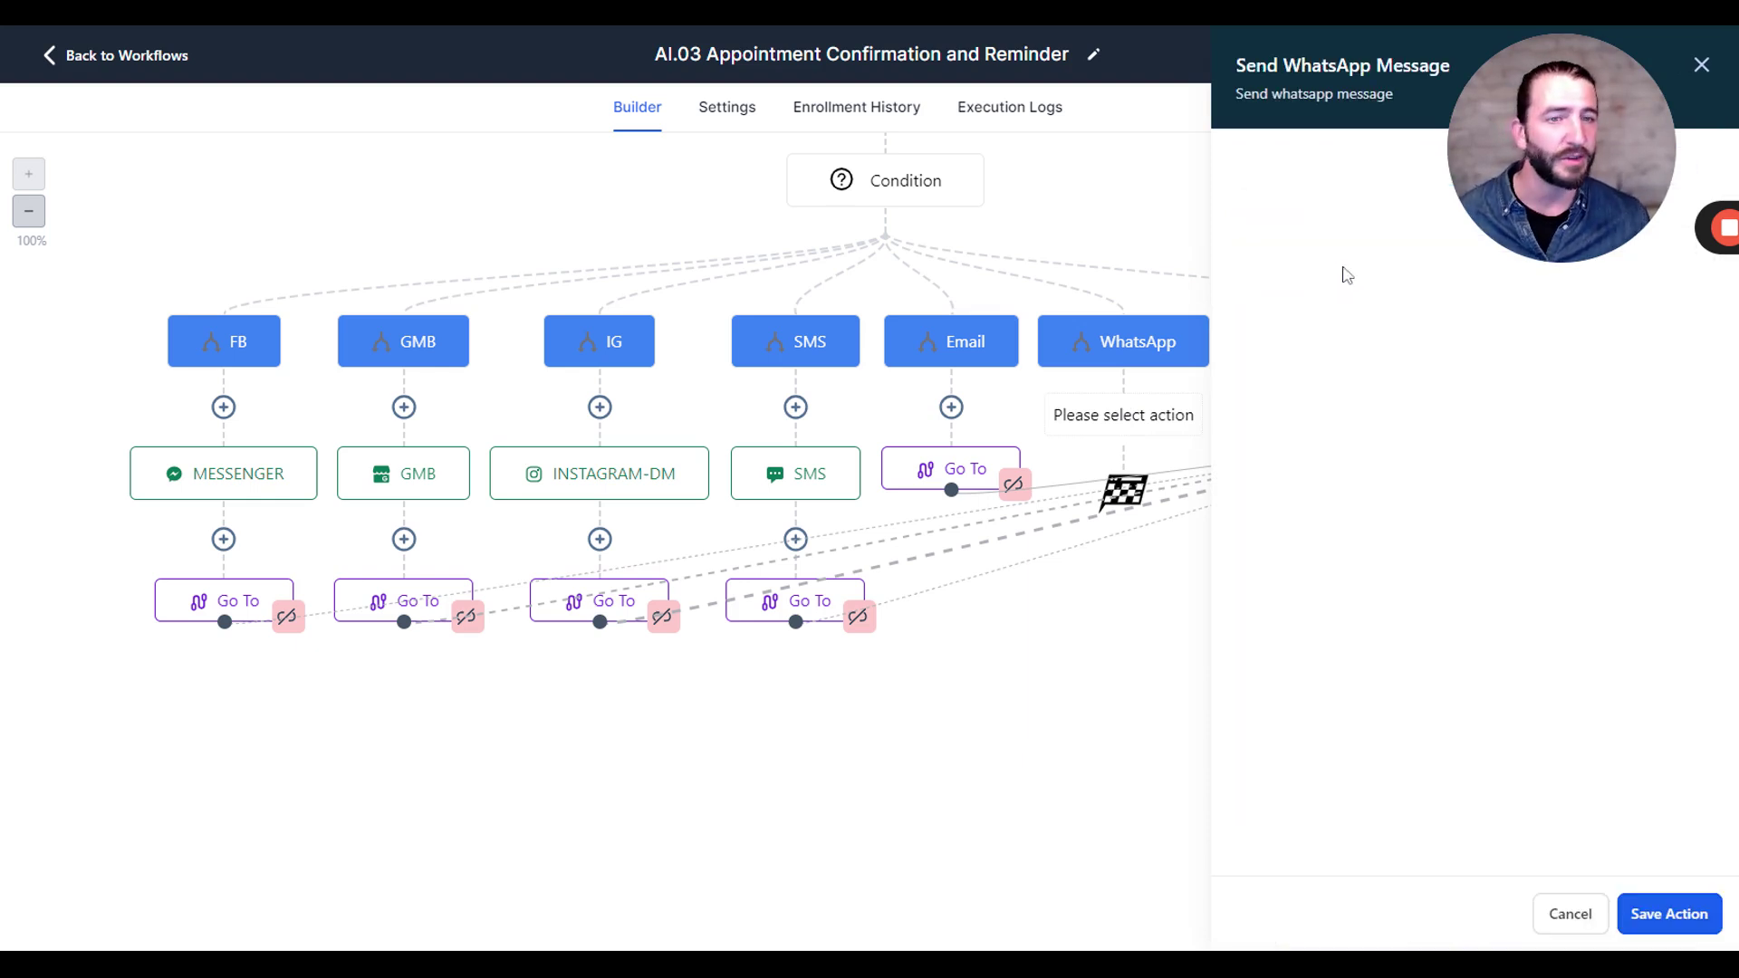
pyautogui.click(1341, 299)
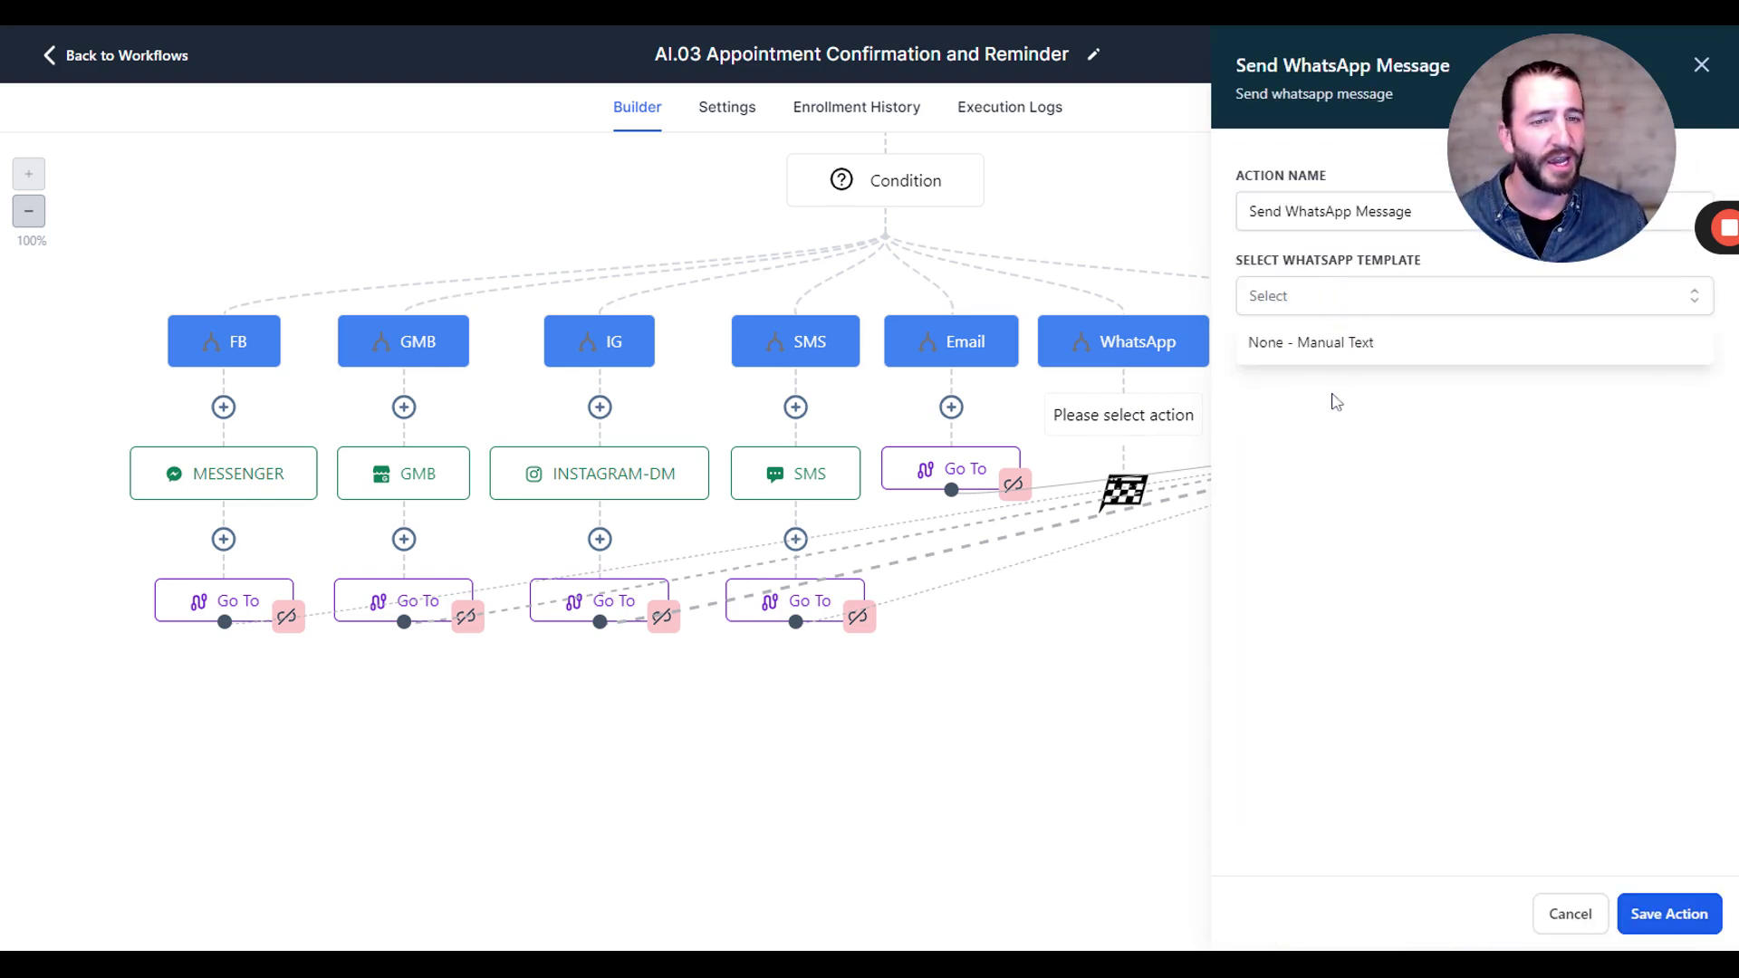
pyautogui.click(1332, 343)
pyautogui.click(1333, 507)
pyautogui.hotkey('ctrl', 'v')
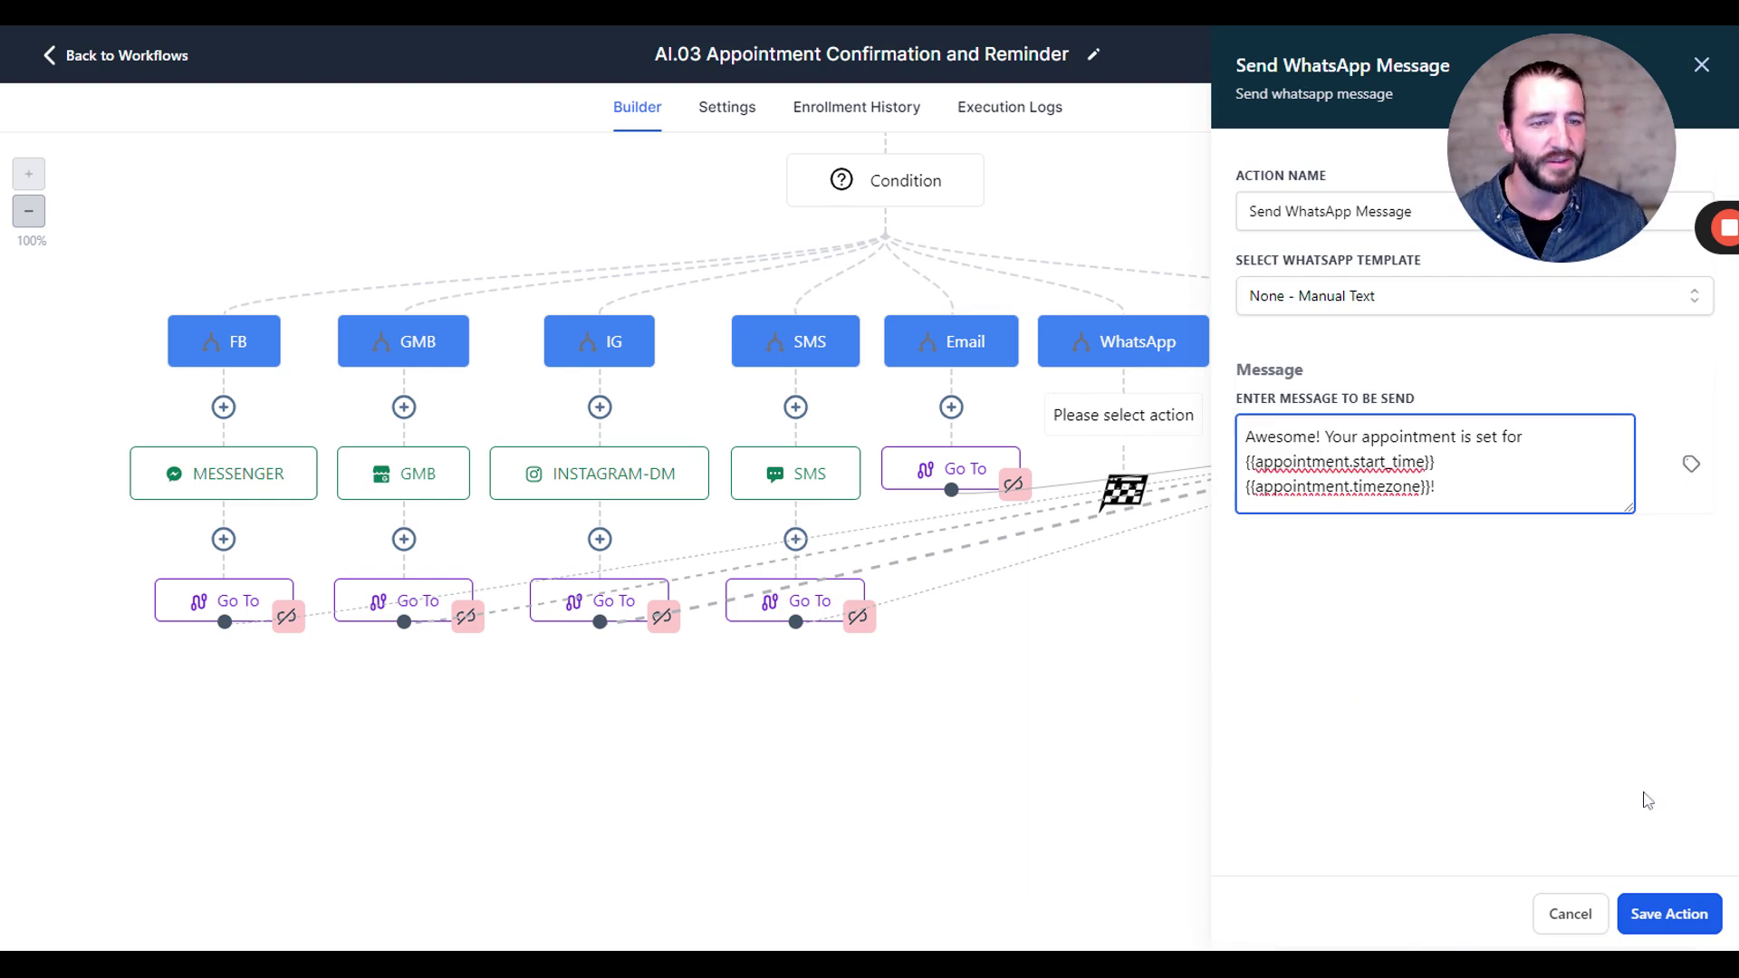
pyautogui.click(1668, 914)
# - Add a Go To step below the WhatsApp message
pyautogui.click(1123, 552)
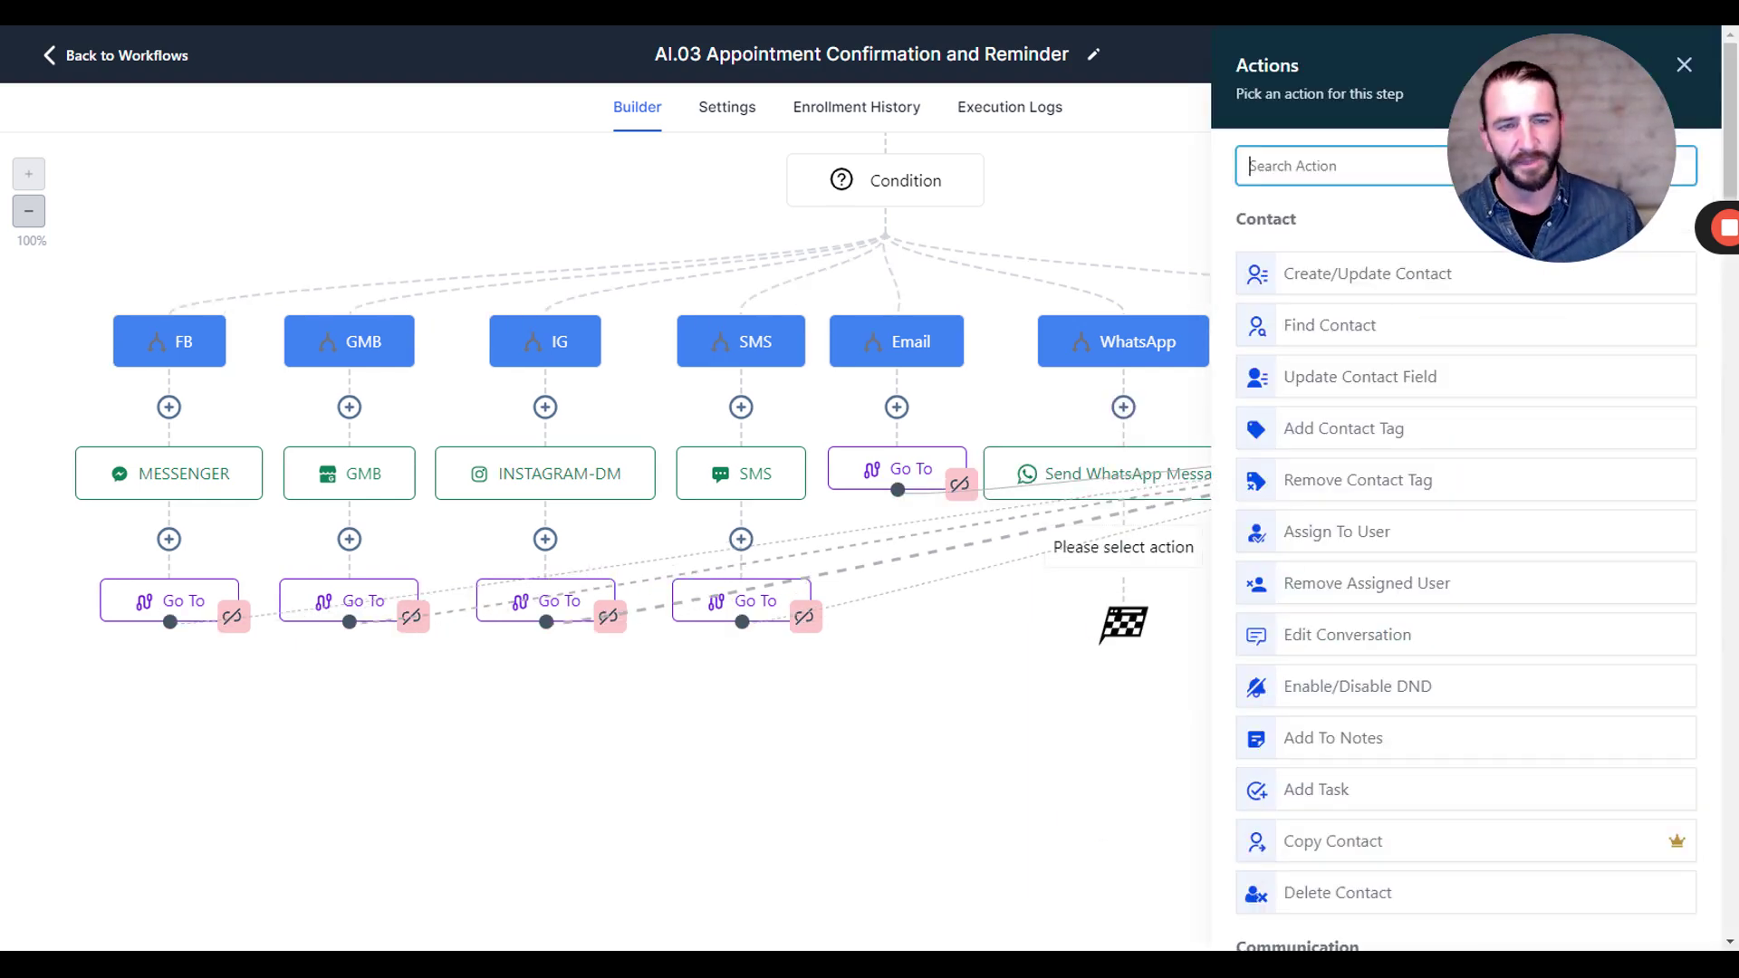
pyautogui.write('goto')
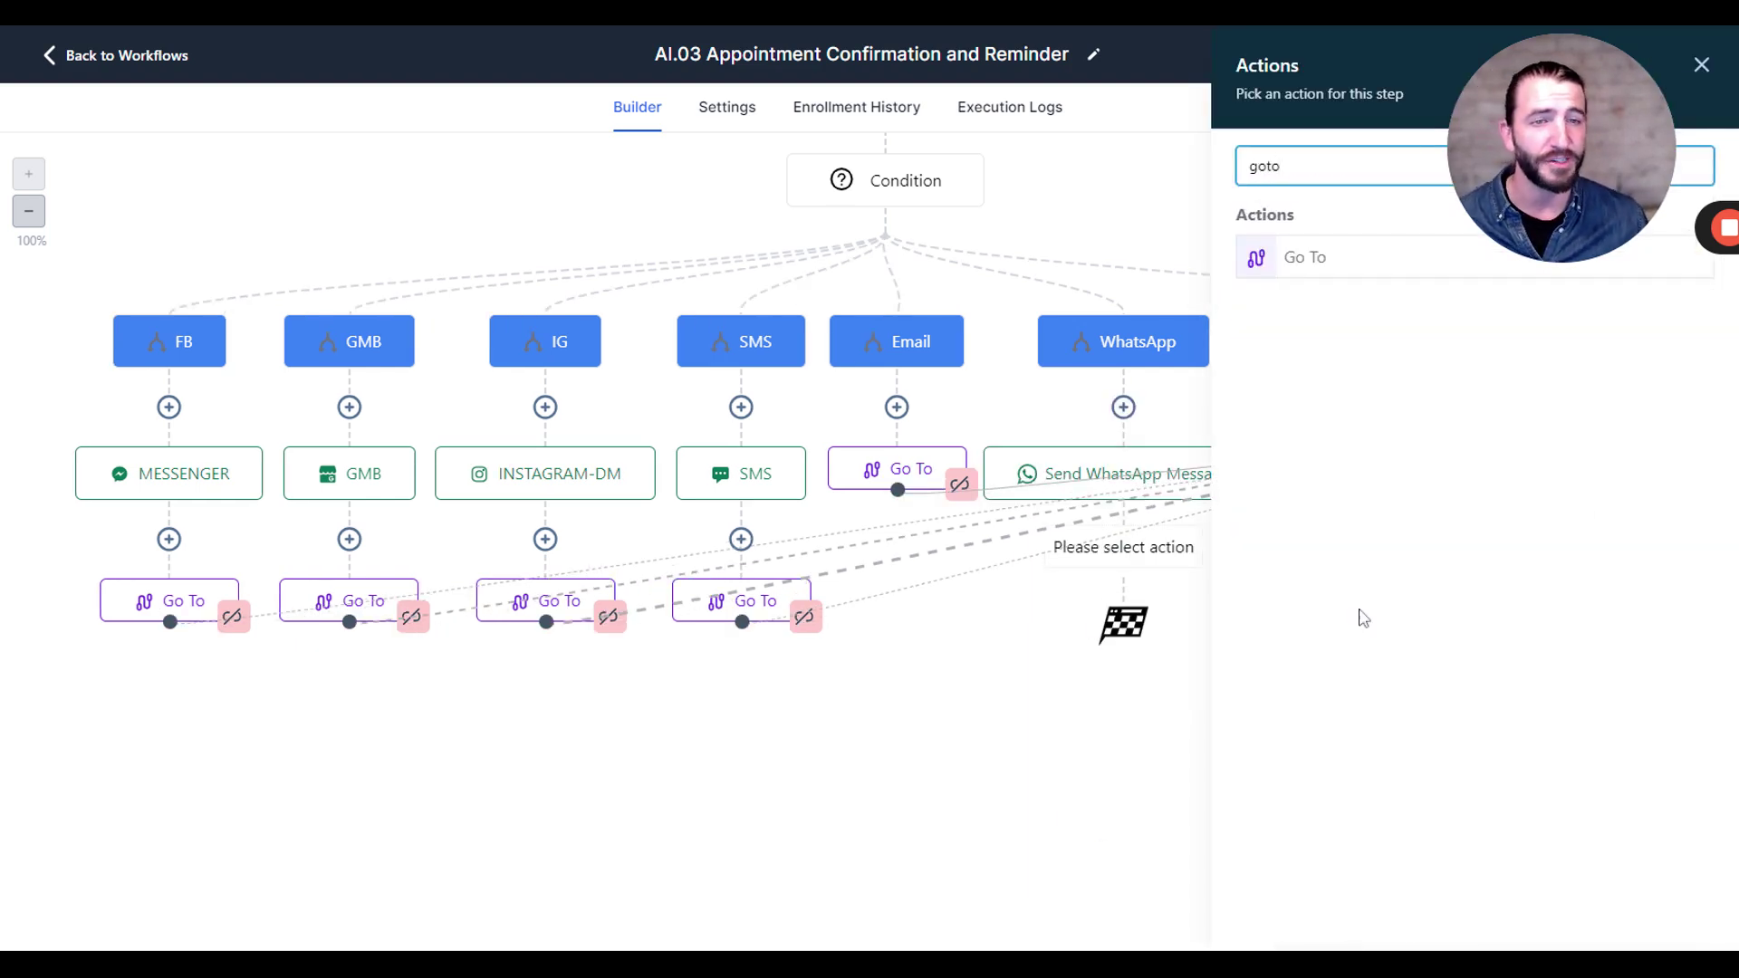
pyautogui.click(1358, 258)
pyautogui.click(1668, 914)
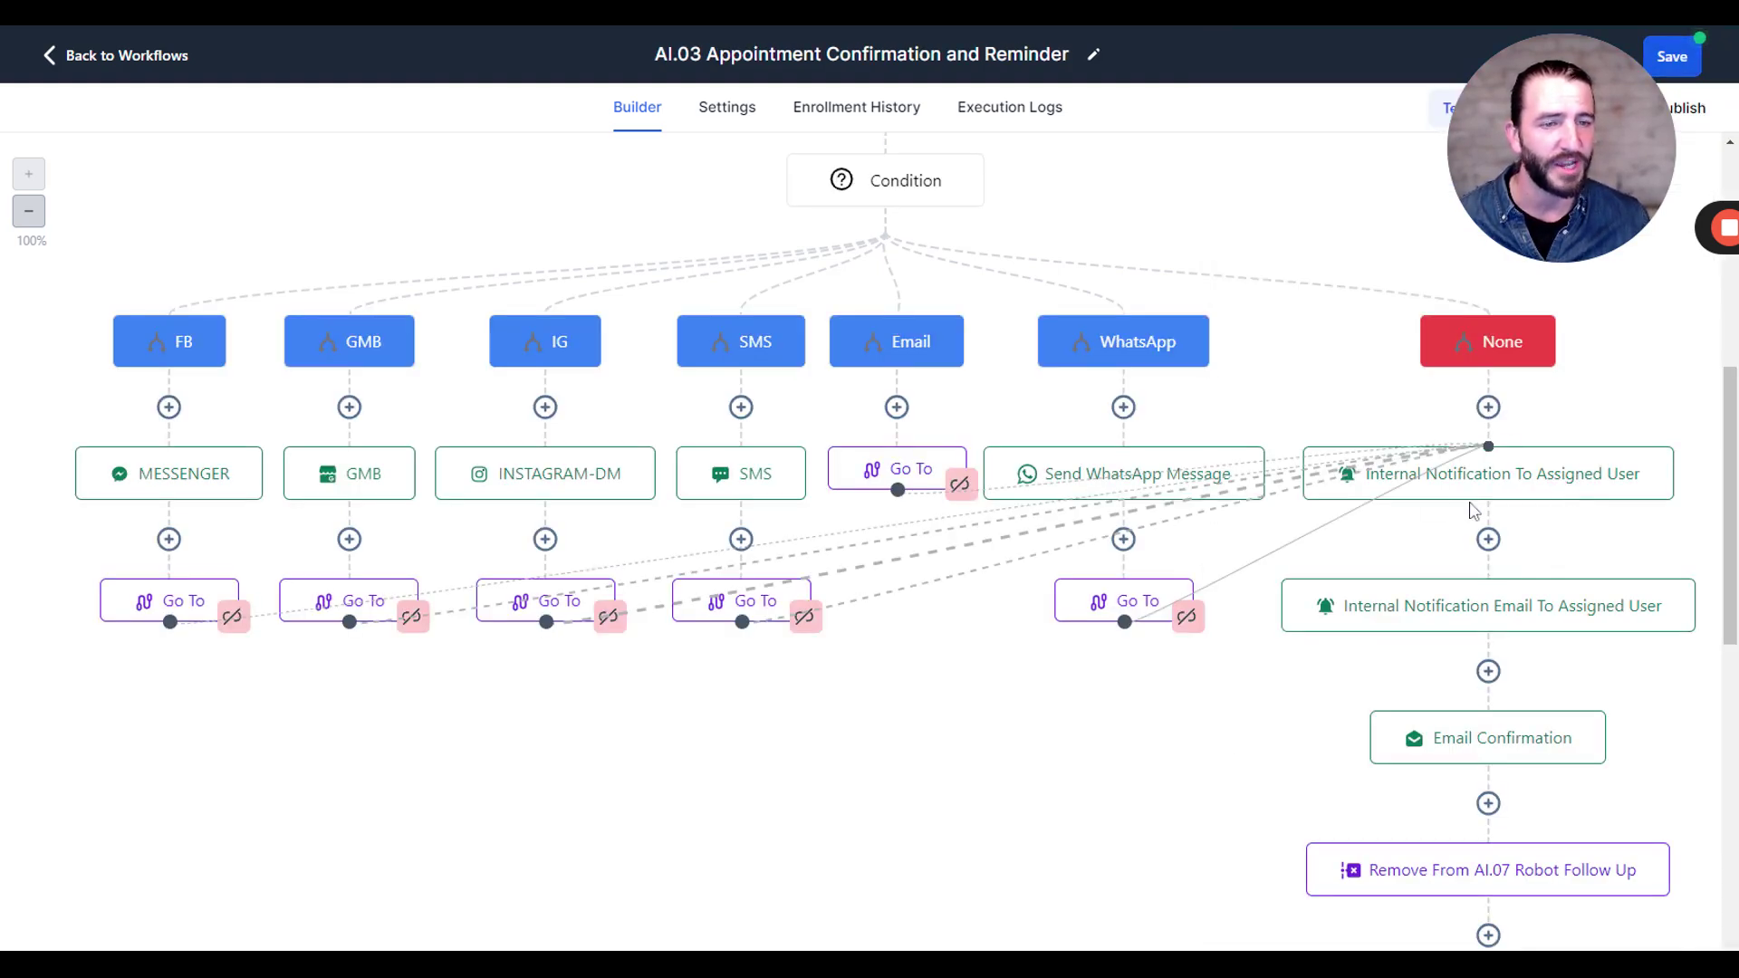
# - Leave the AI.03 builder via Back to Workflows and confirm the unsaved-changes prompt
pyautogui.scroll(-8, 1525, 517)
pyautogui.scroll(13, 1510, 551)
pyautogui.scroll(-1, 1541, 668)
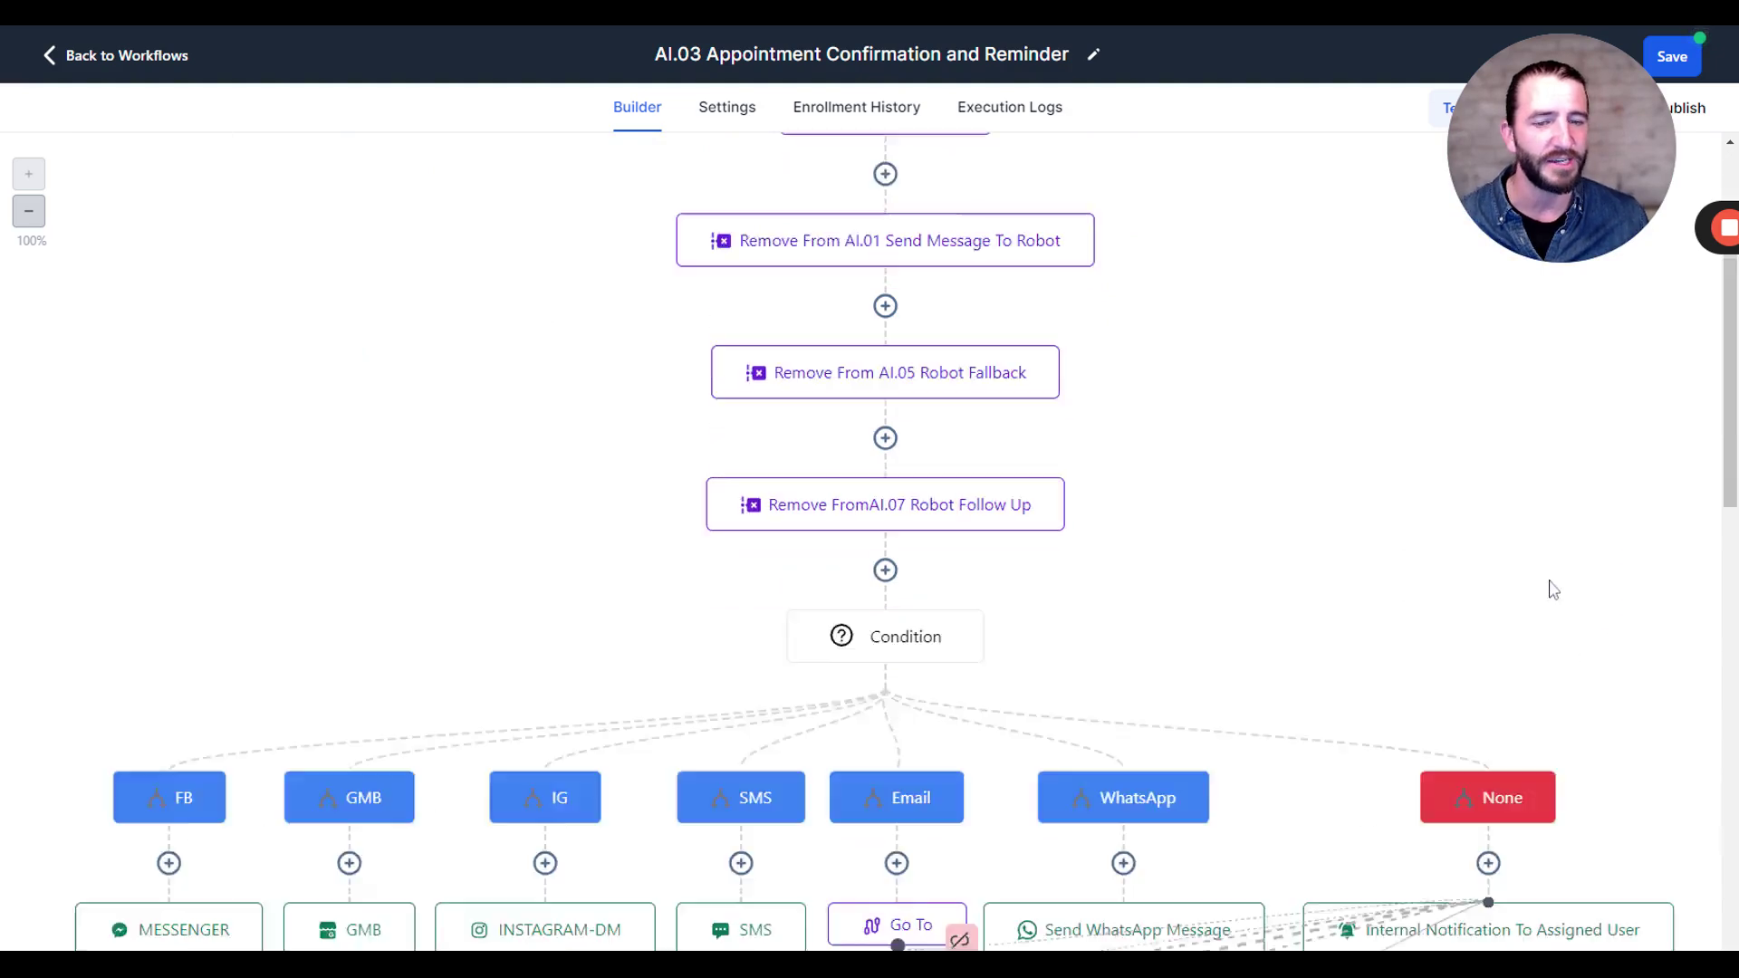
pyautogui.scroll(-5, 1553, 590)
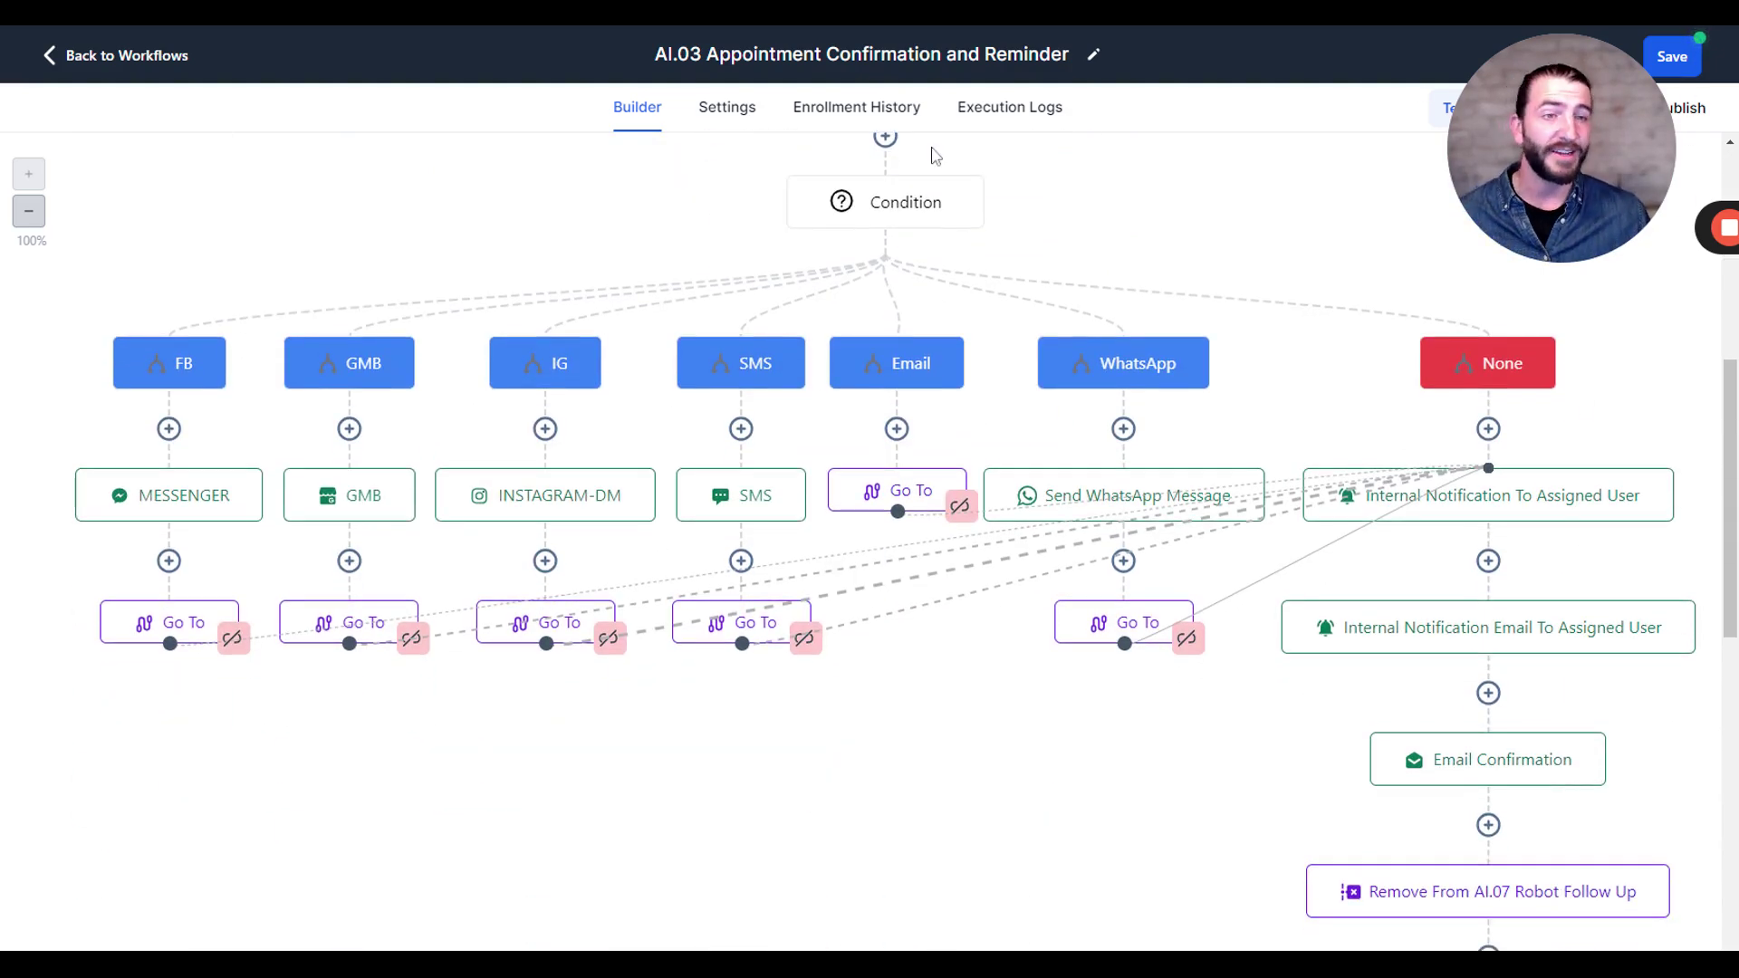
pyautogui.click(80, 61)
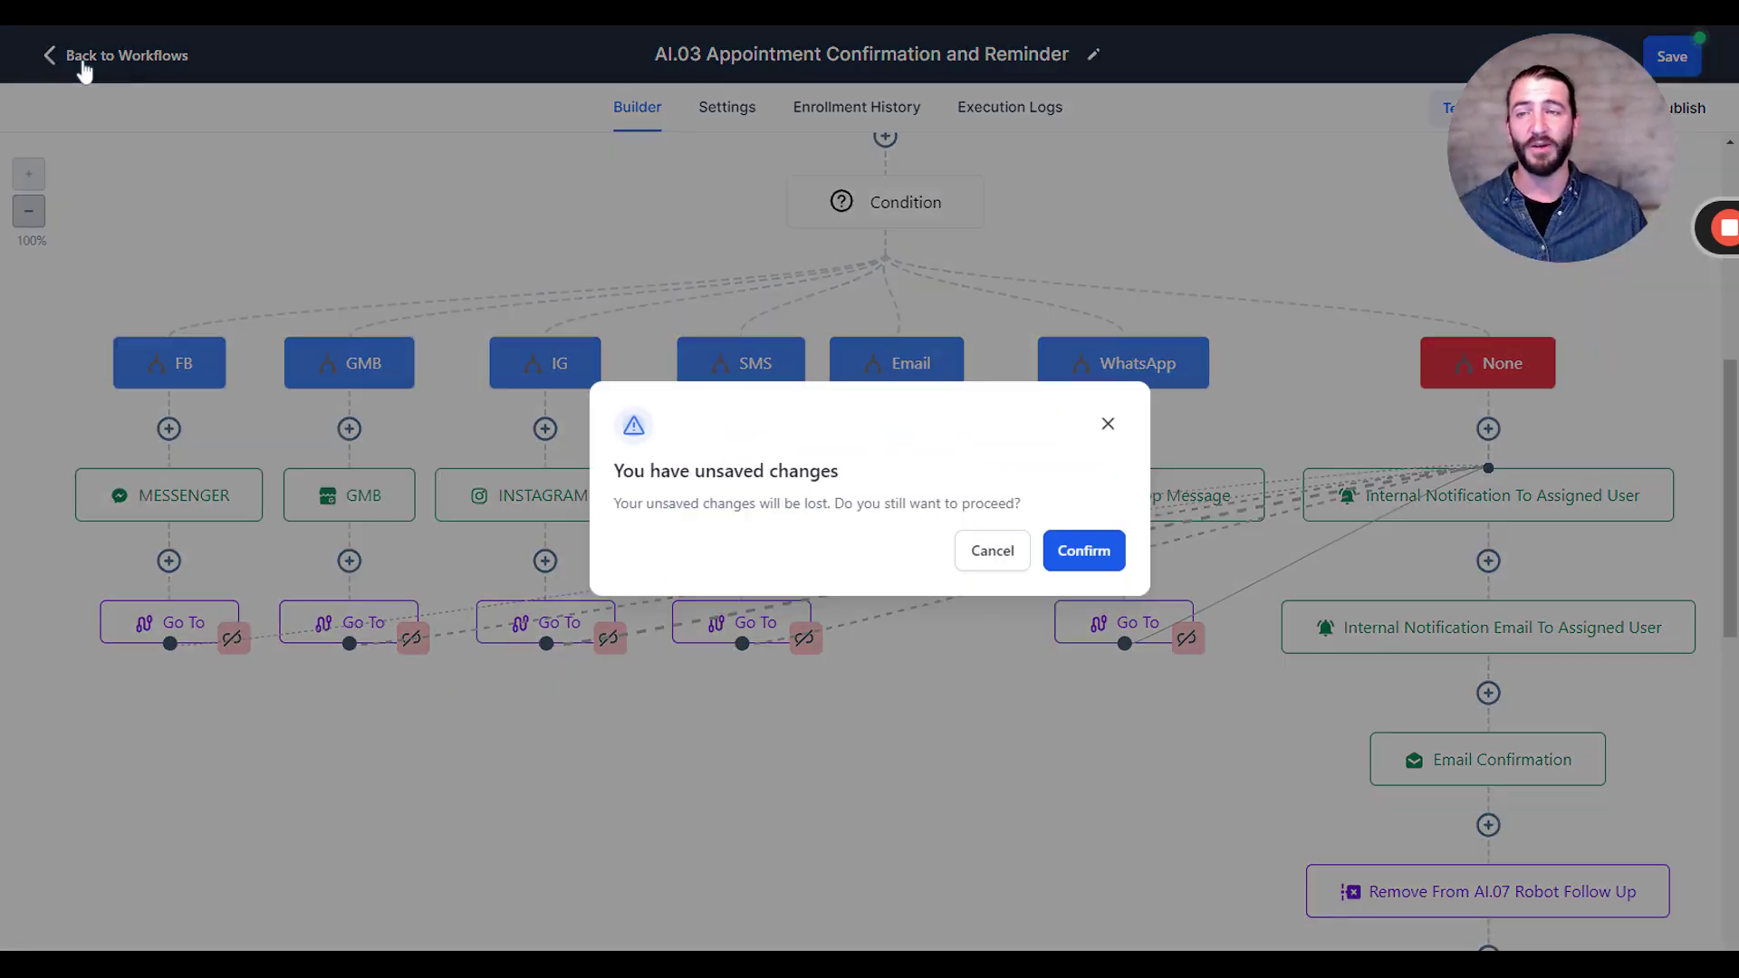
pyautogui.click(1092, 553)
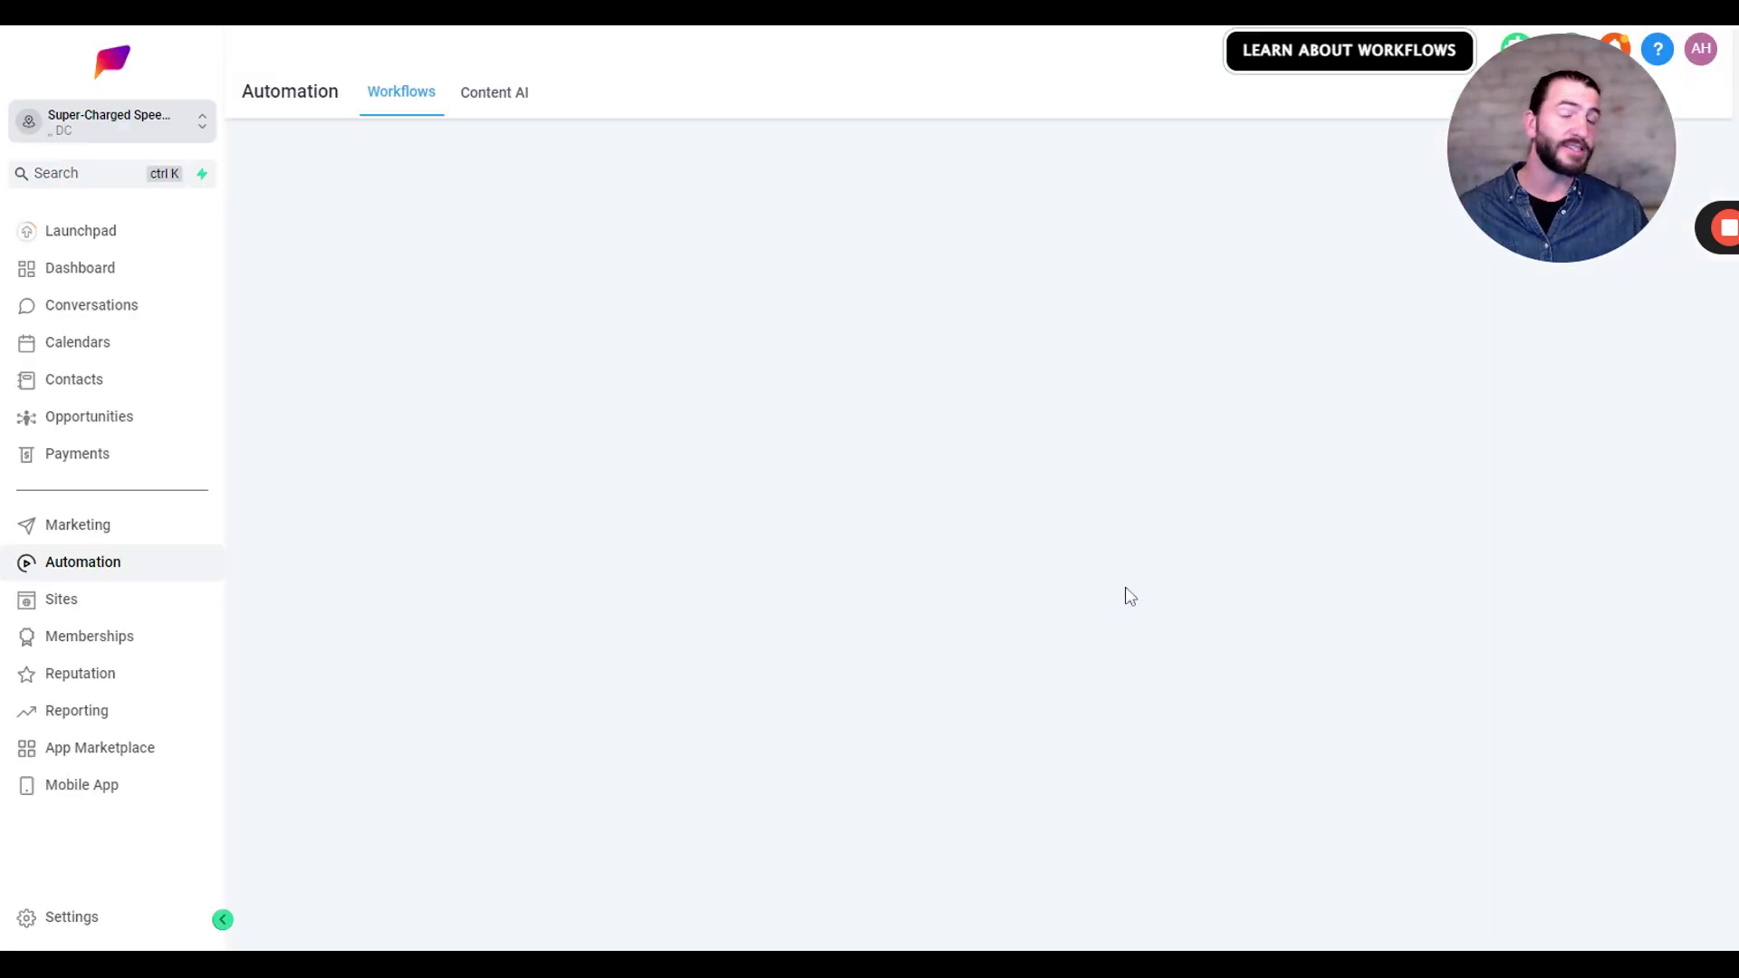